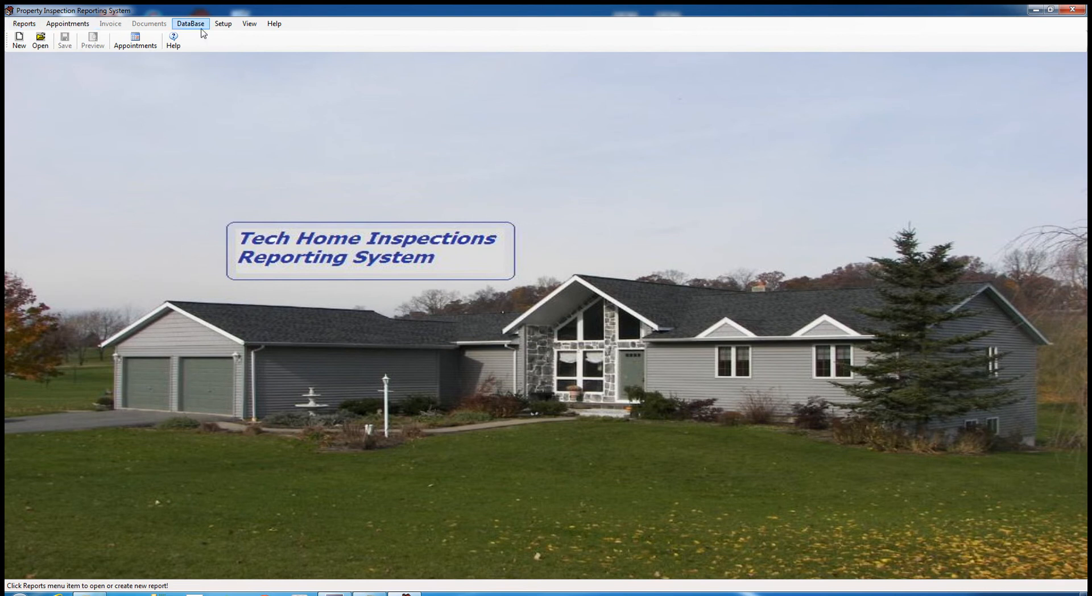
pyautogui.click(229, 28)
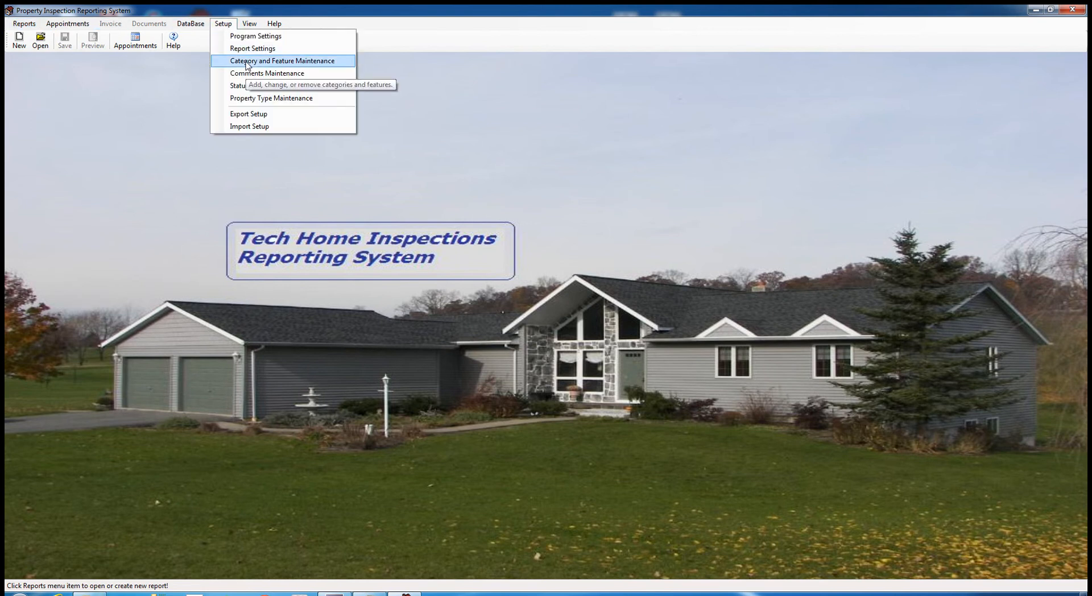
pyautogui.click(24, 24)
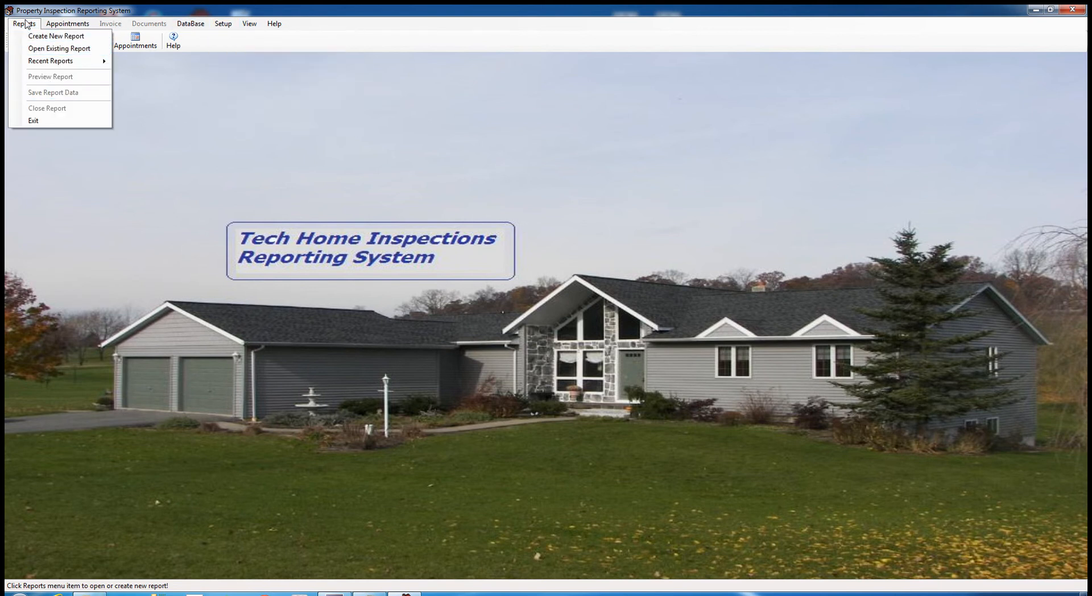
pyautogui.click(41, 50)
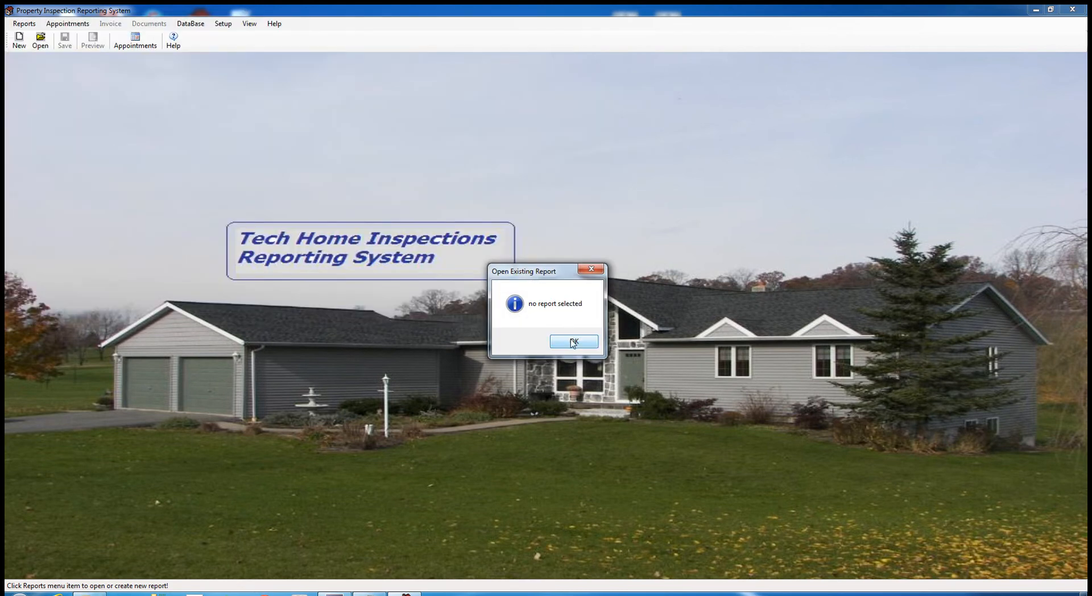
pyautogui.click(574, 341)
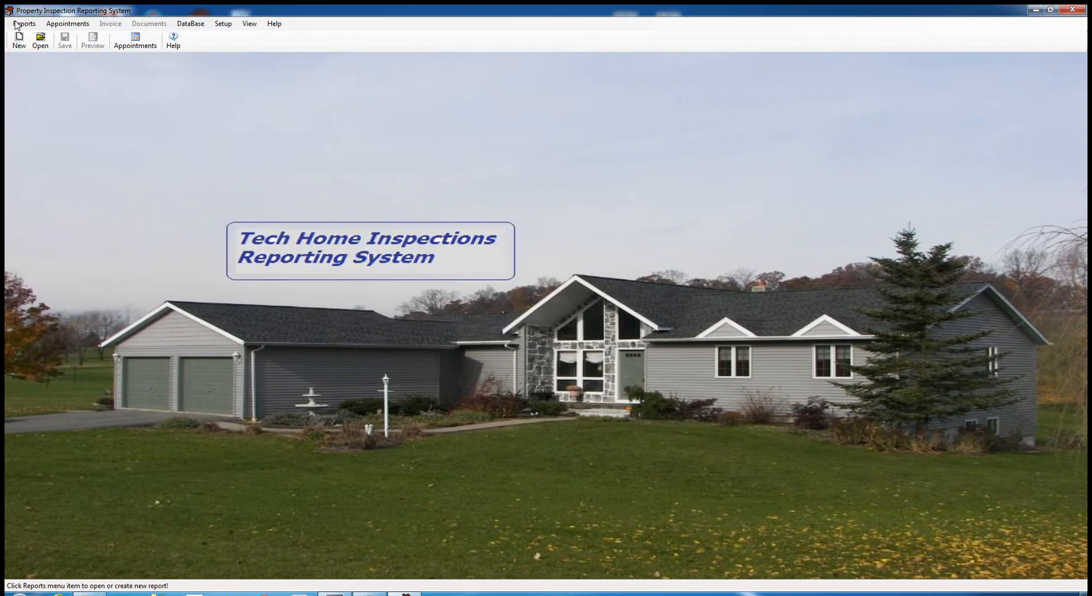
pyautogui.click(23, 23)
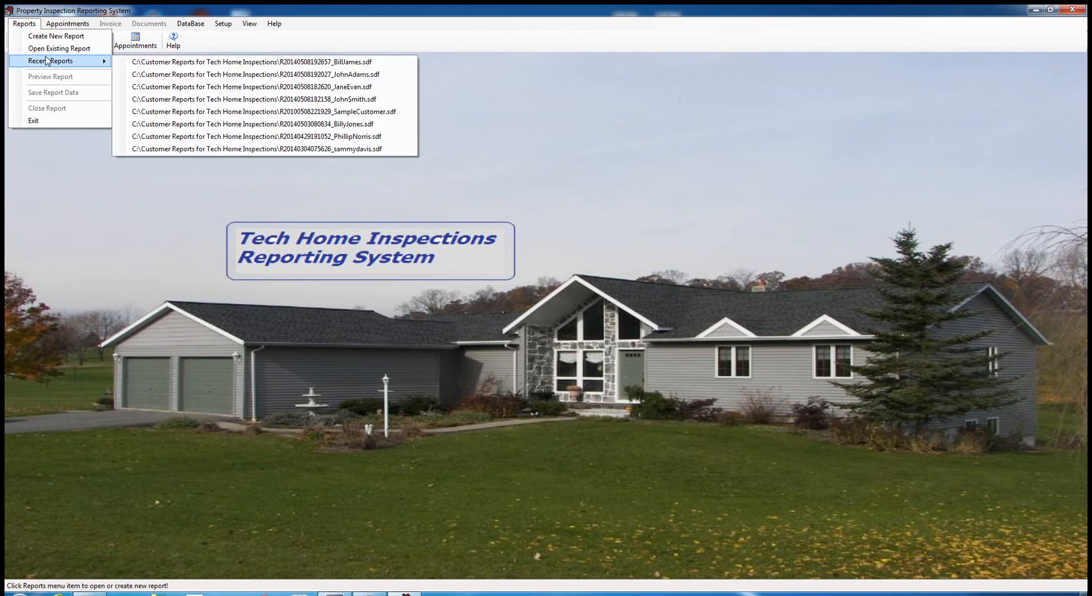
pyautogui.click(47, 49)
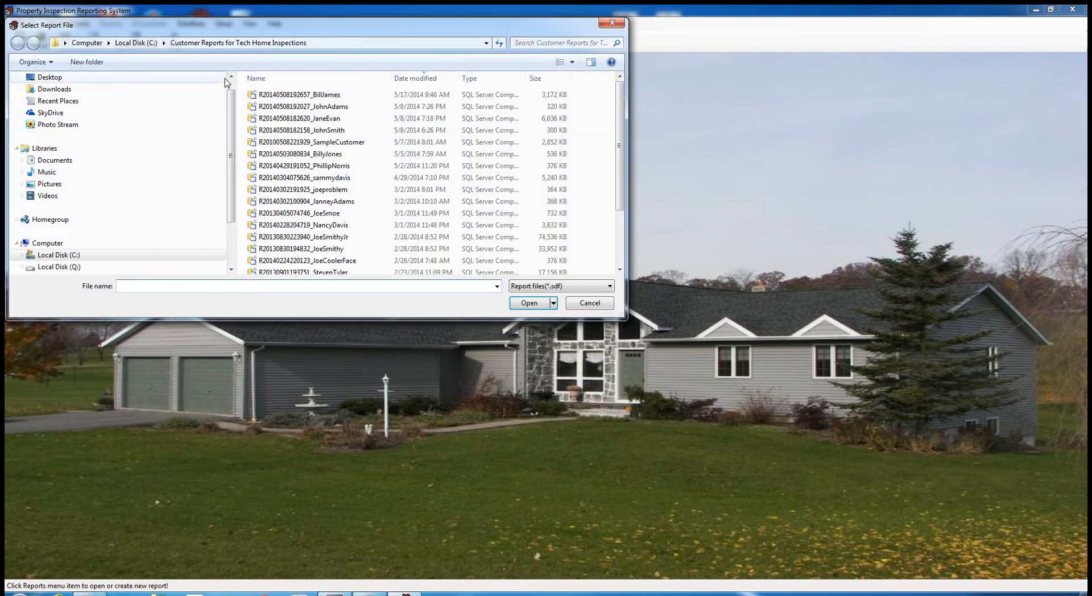
pyautogui.click(589, 303)
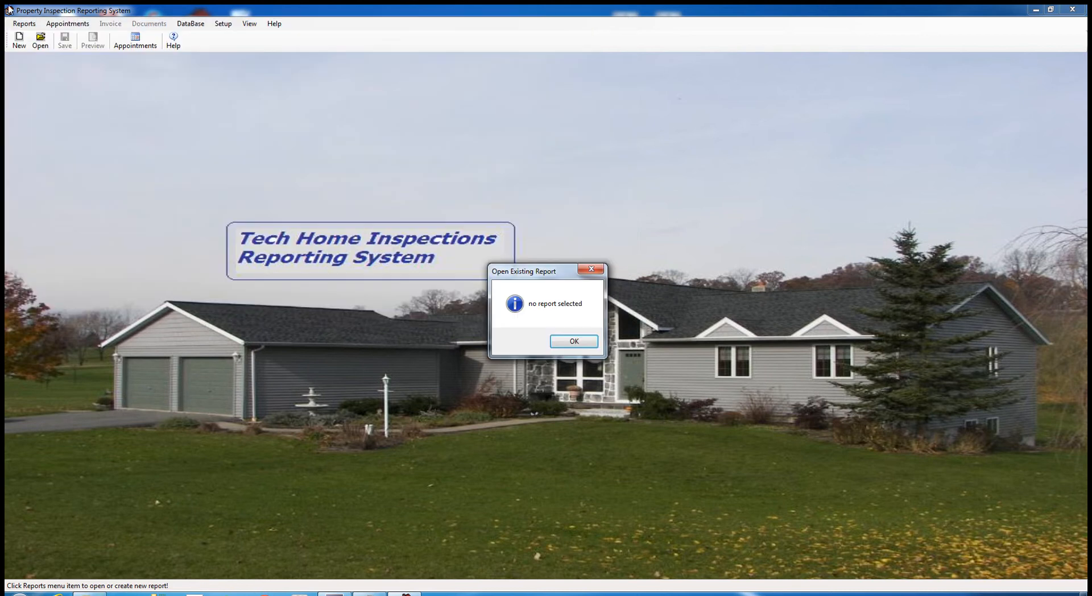
pyautogui.click(566, 342)
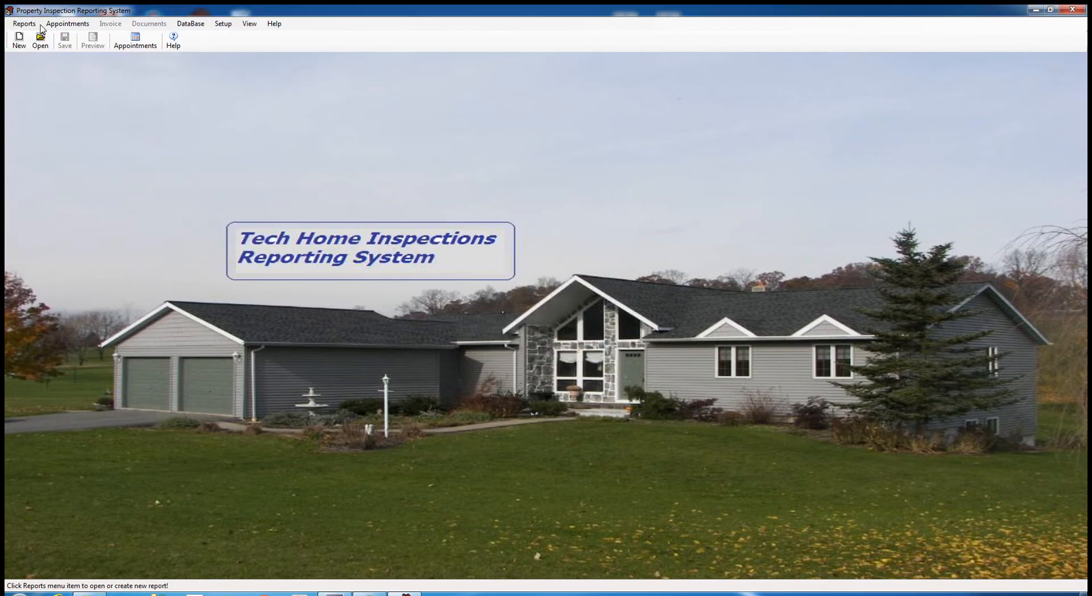
# - Open the first report among the recent reports and show its Cooling System category
pyautogui.click(17, 24)
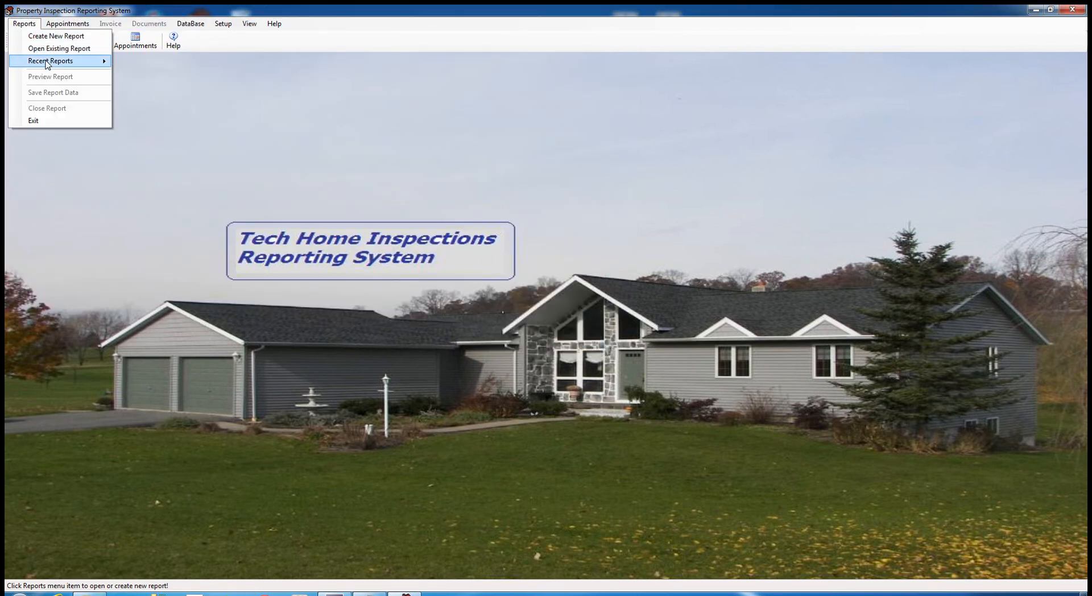
pyautogui.moveTo(66, 62)
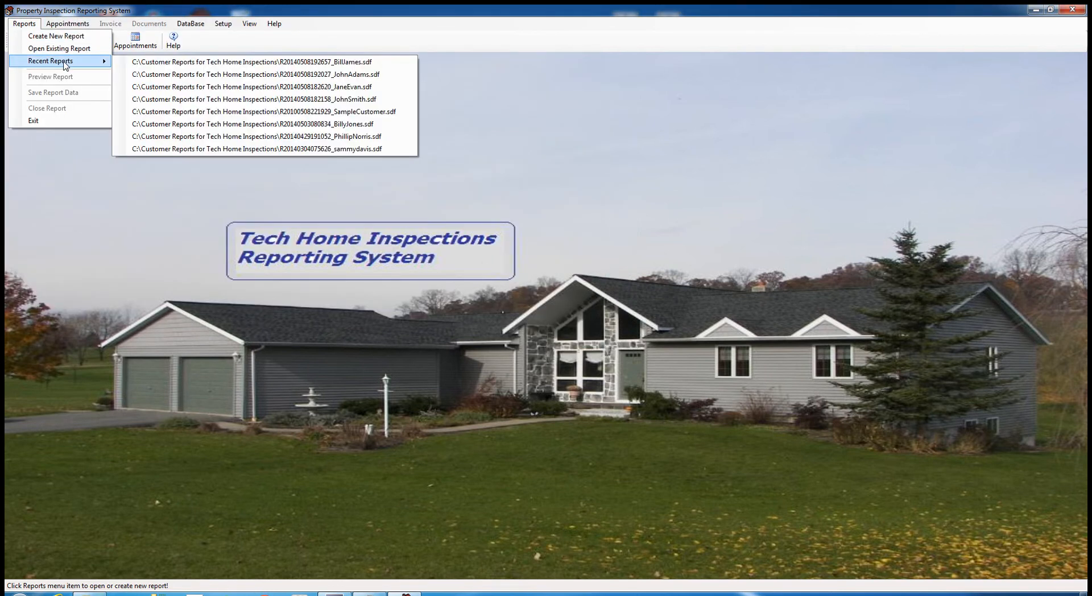
pyautogui.click(166, 66)
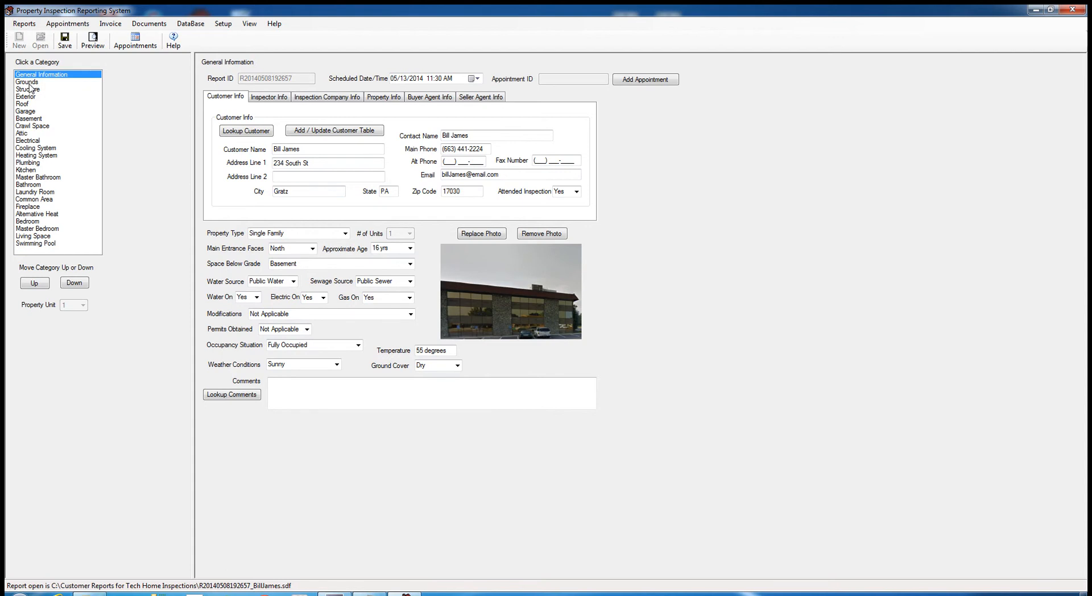
pyautogui.click(40, 149)
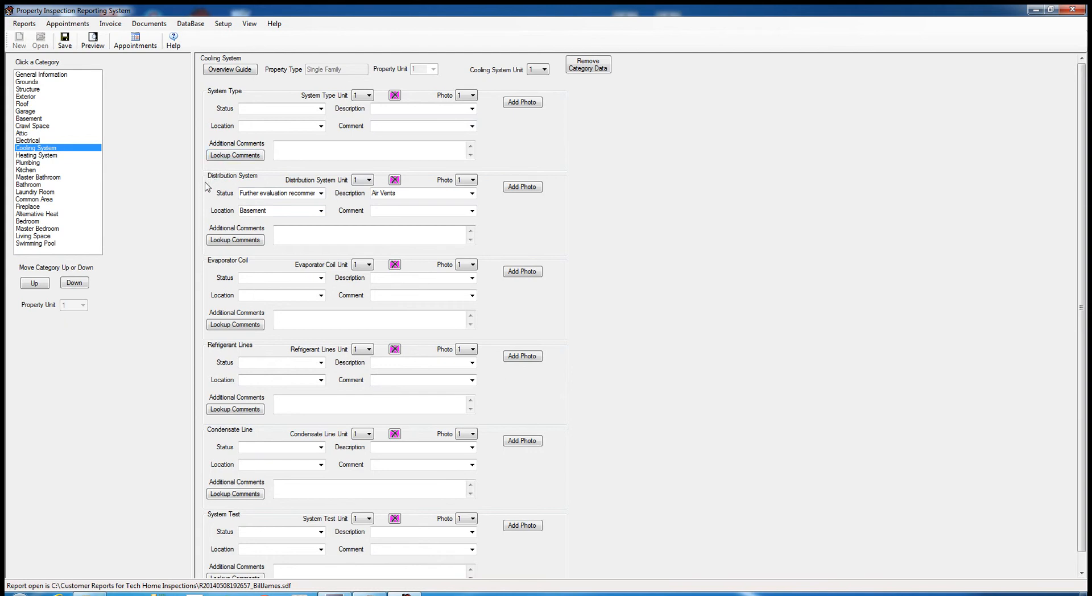
# - Examine the status choices available for the Distribution System feature of the cooling system
pyautogui.click(321, 194)
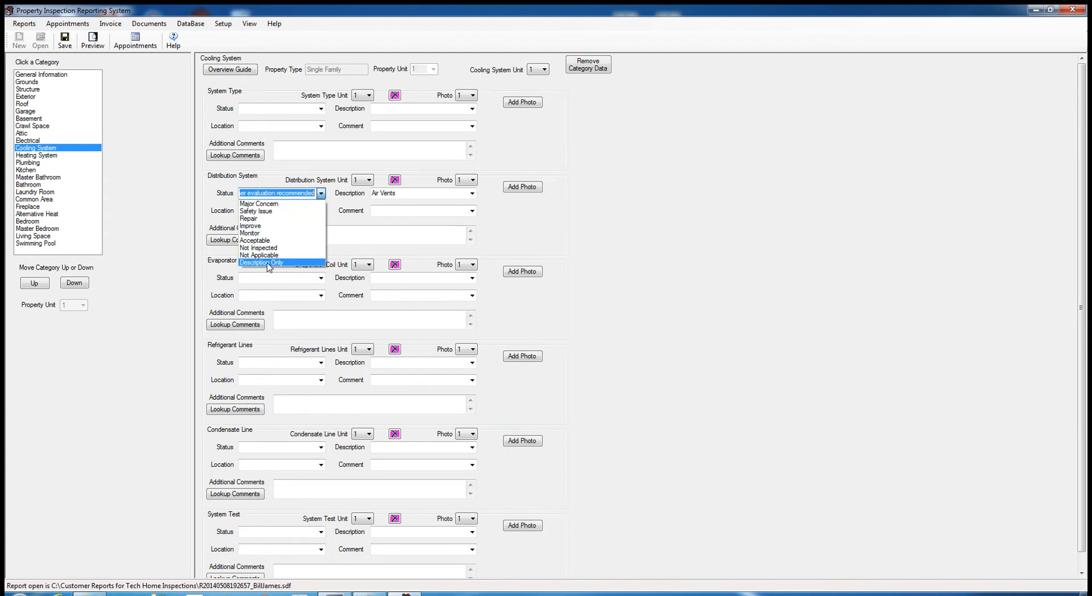
pyautogui.click(322, 194)
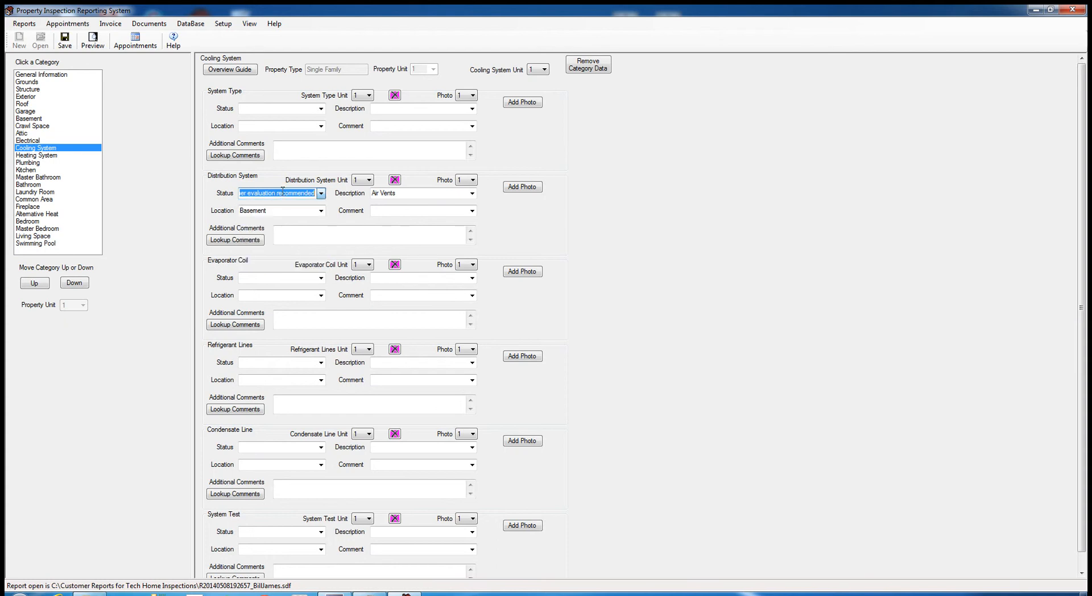
pyautogui.click(315, 193)
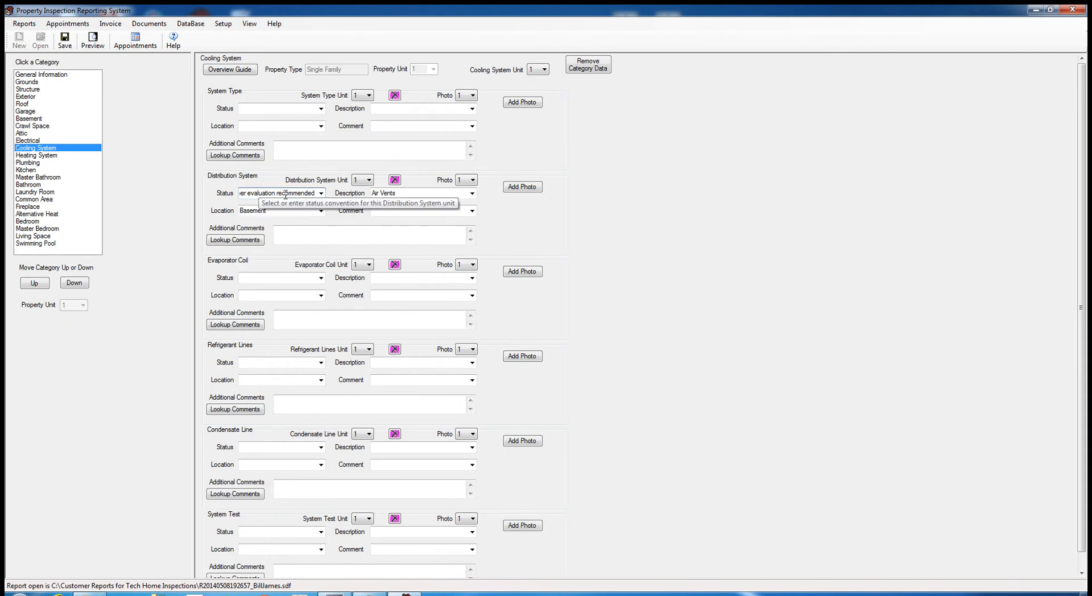
pyautogui.scroll(1, 246, 185)
pyautogui.scroll(1, 293, 194)
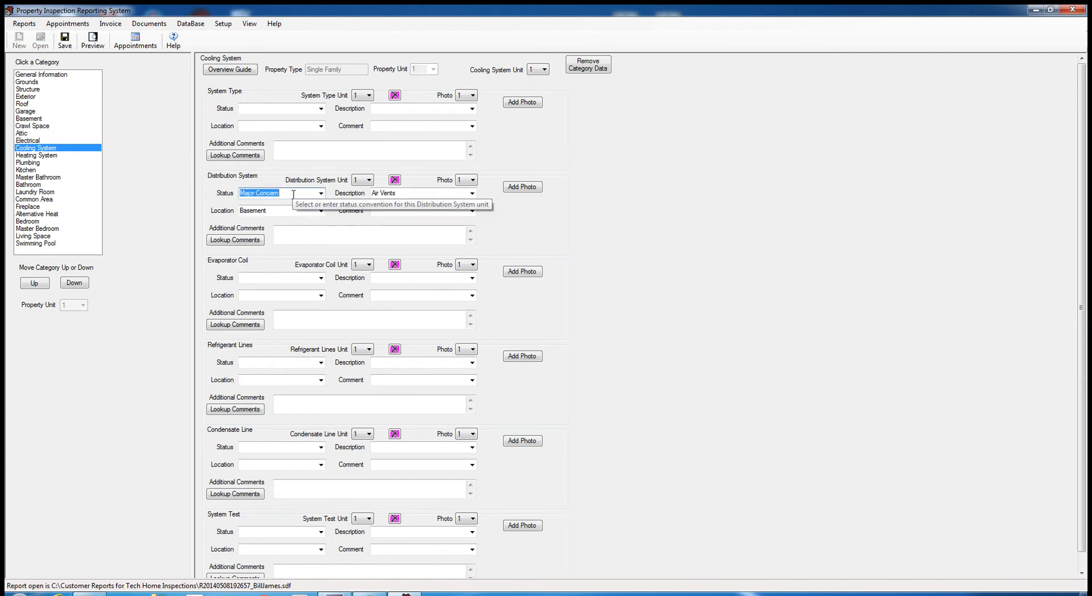
pyautogui.scroll(6, 294, 194)
pyautogui.click(293, 194)
pyautogui.click(321, 194)
pyautogui.click(321, 193)
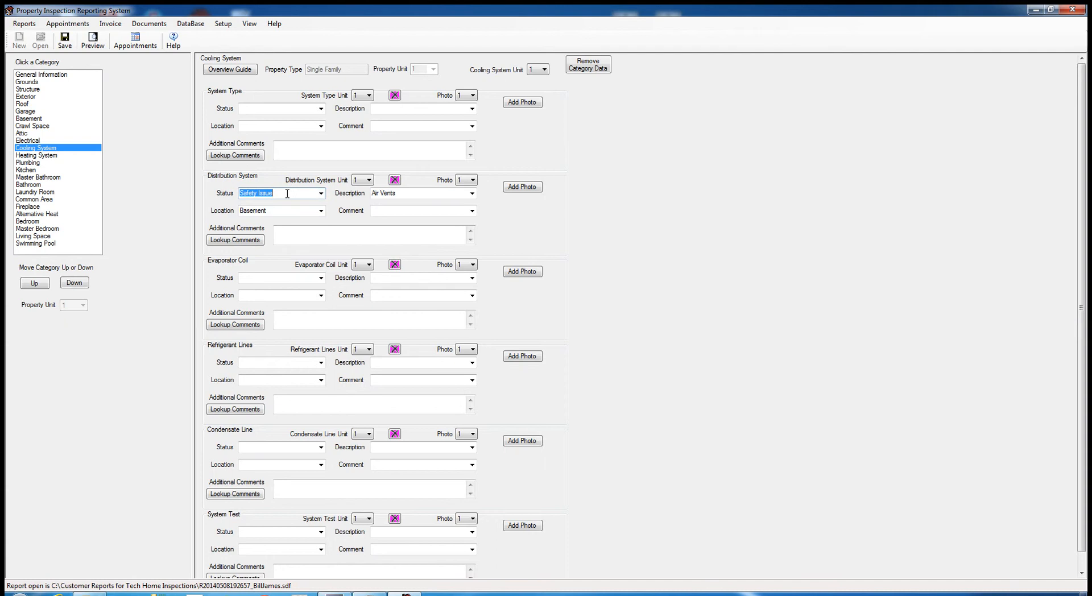
# - Set the Distribution System status to the custom text "Further Evaluation Recommended"
pyautogui.write('Further Recommendation')
pyautogui.press('BackSpace')
pyautogui.press('BackSpace')
pyautogui.press('BackSpace')
pyautogui.press('BackSpace')
pyautogui.press('BackSpace')
pyautogui.write('mended')
# - Preview the inspection report and examine its pages up to the Cooling System section on page 5
pyautogui.click(93, 43)
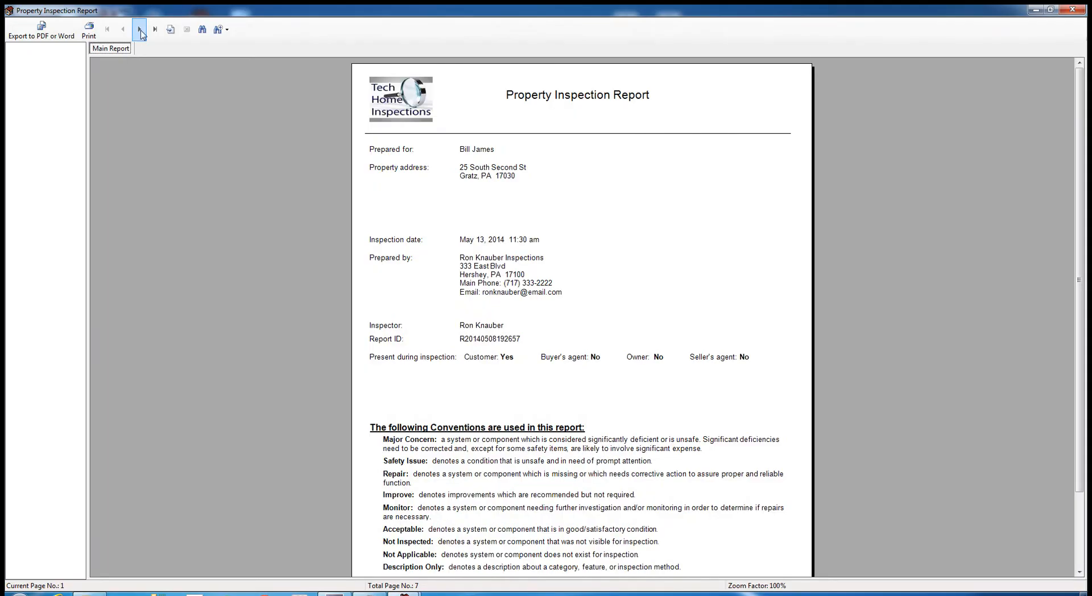
pyautogui.click(140, 34)
pyautogui.click(140, 34)
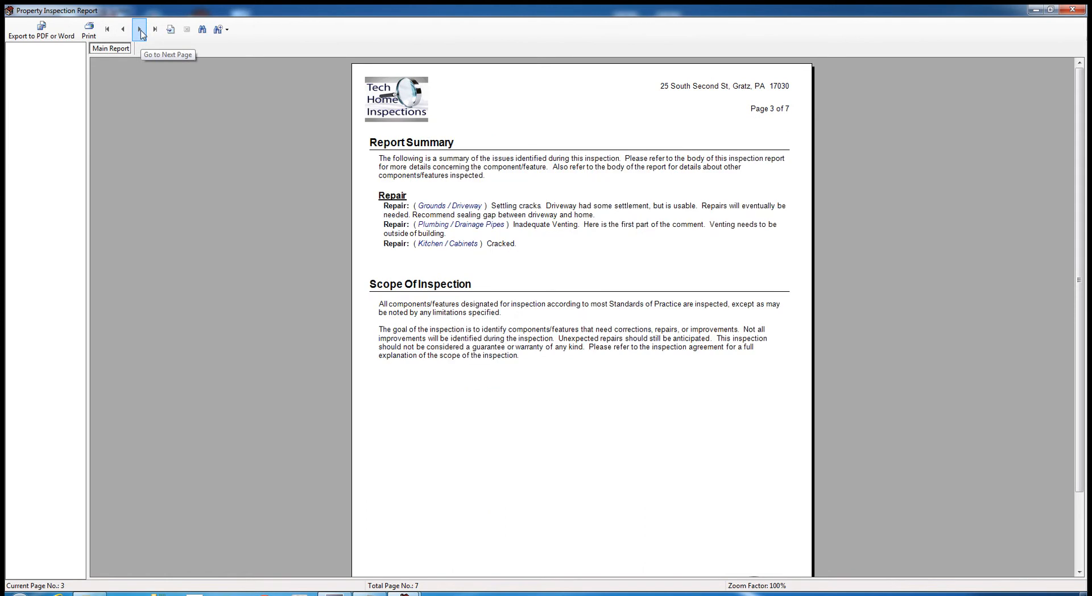
pyautogui.click(140, 34)
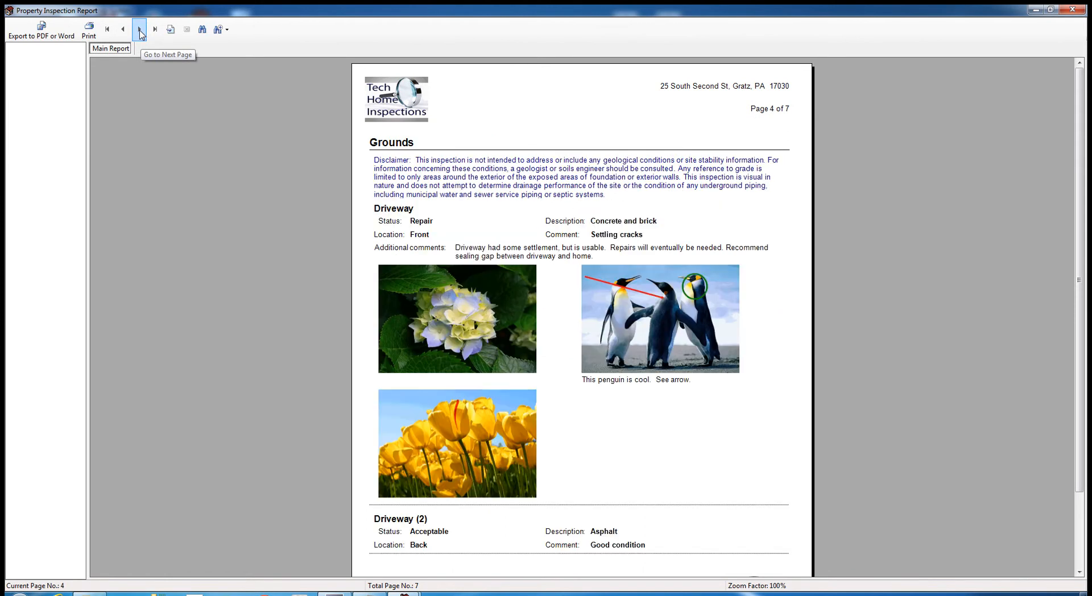
pyautogui.click(140, 33)
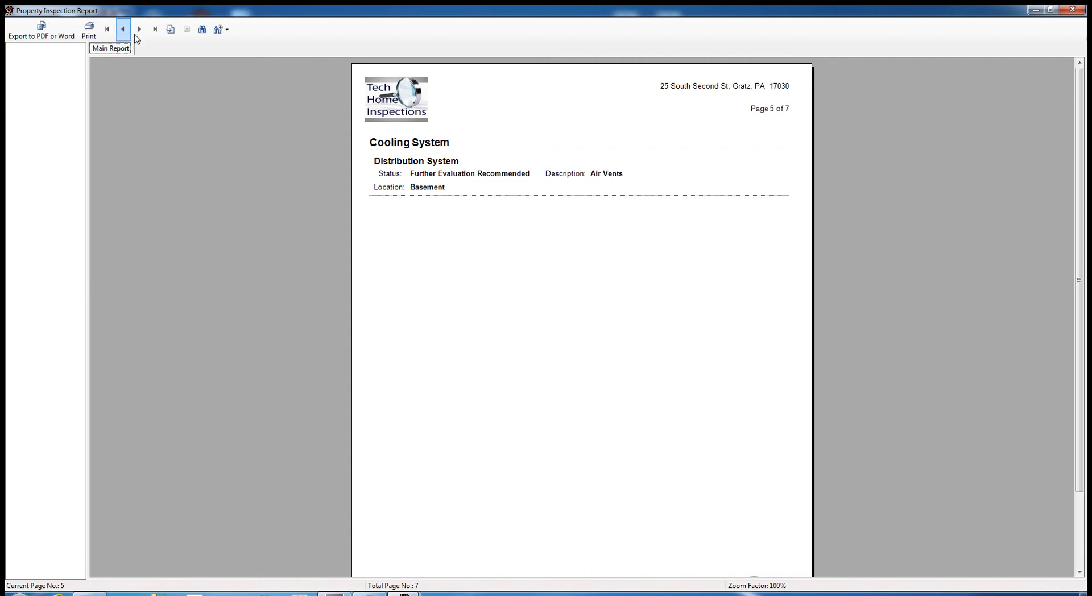
# - Go back to the Report Summary page to check which issues it includes, and close the preview
pyautogui.click(126, 35)
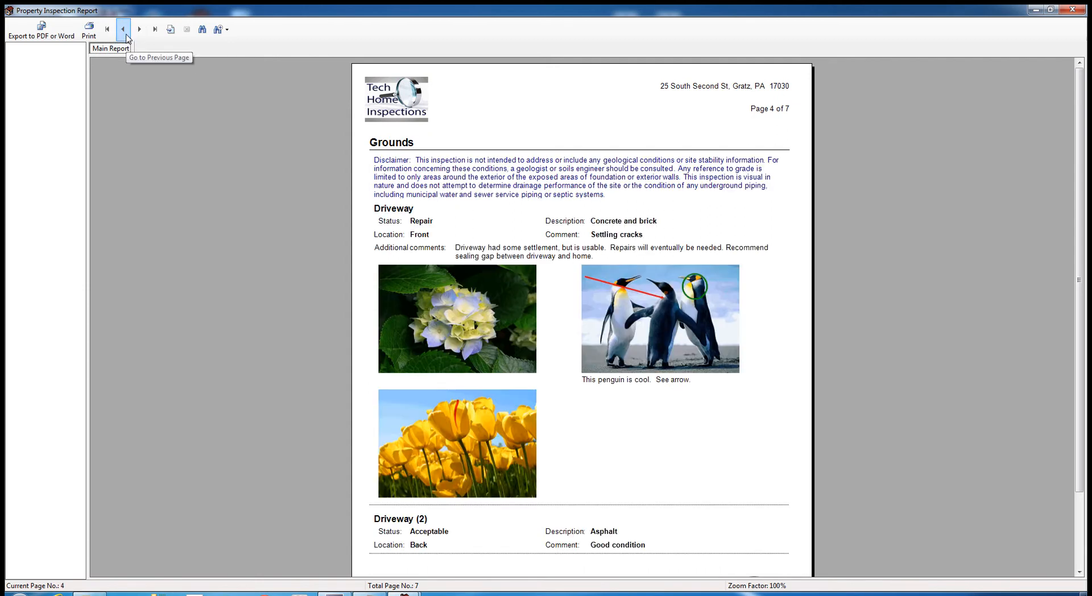
pyautogui.click(124, 33)
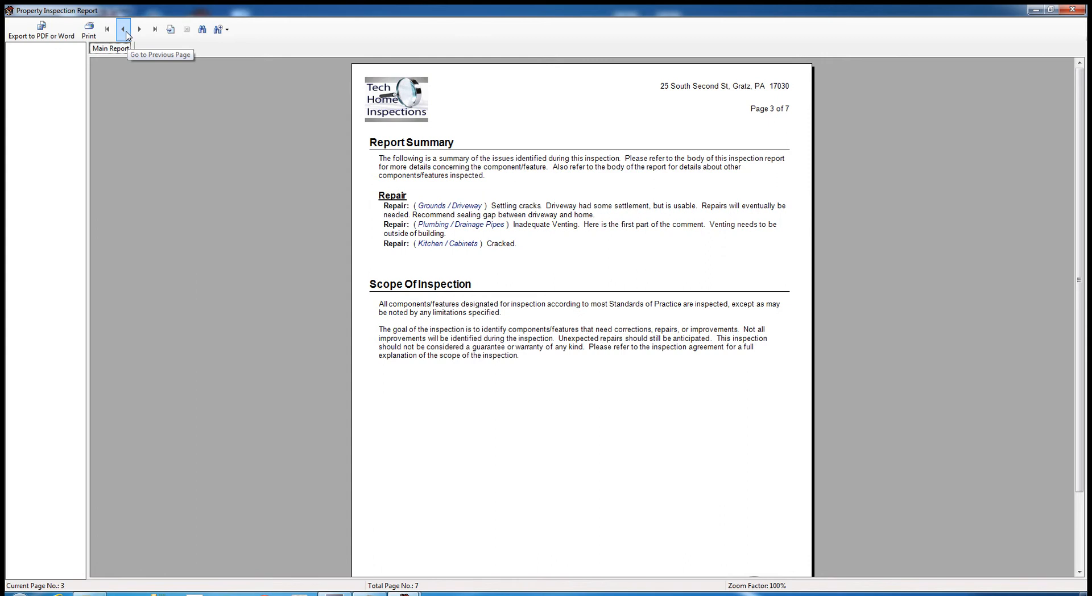
pyautogui.click(1076, 13)
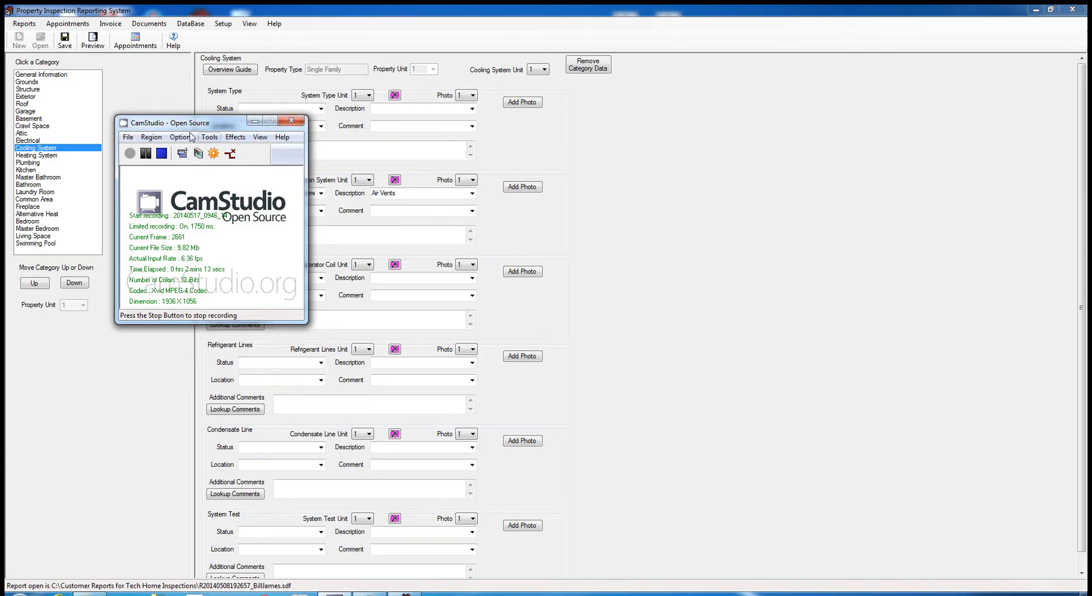
pyautogui.click(255, 122)
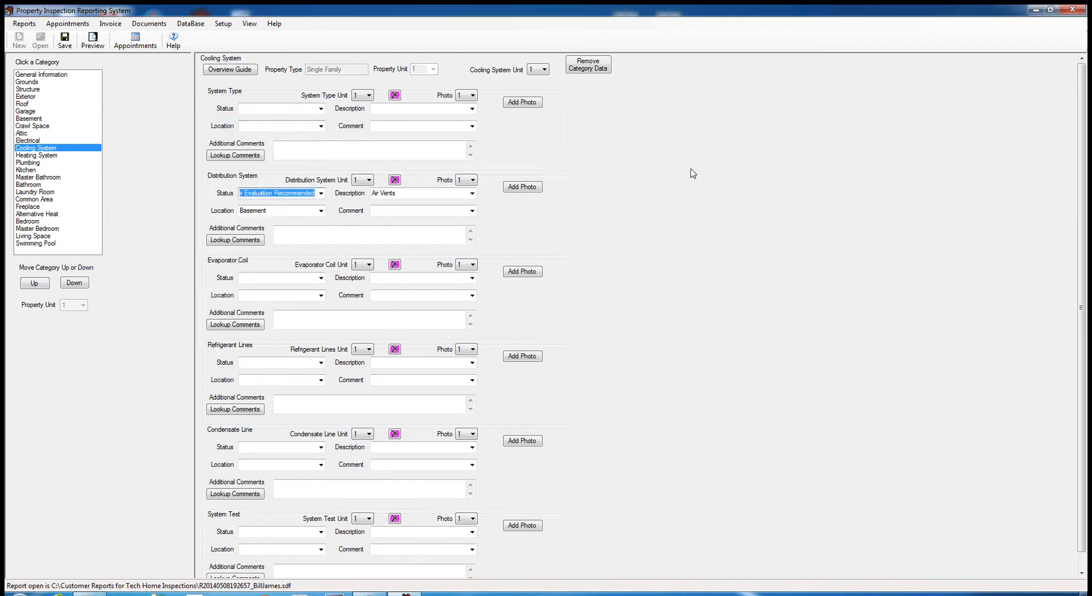
# - Check the Distribution System's predefined statuses and open the status conventions setup for the current report
pyautogui.click(321, 194)
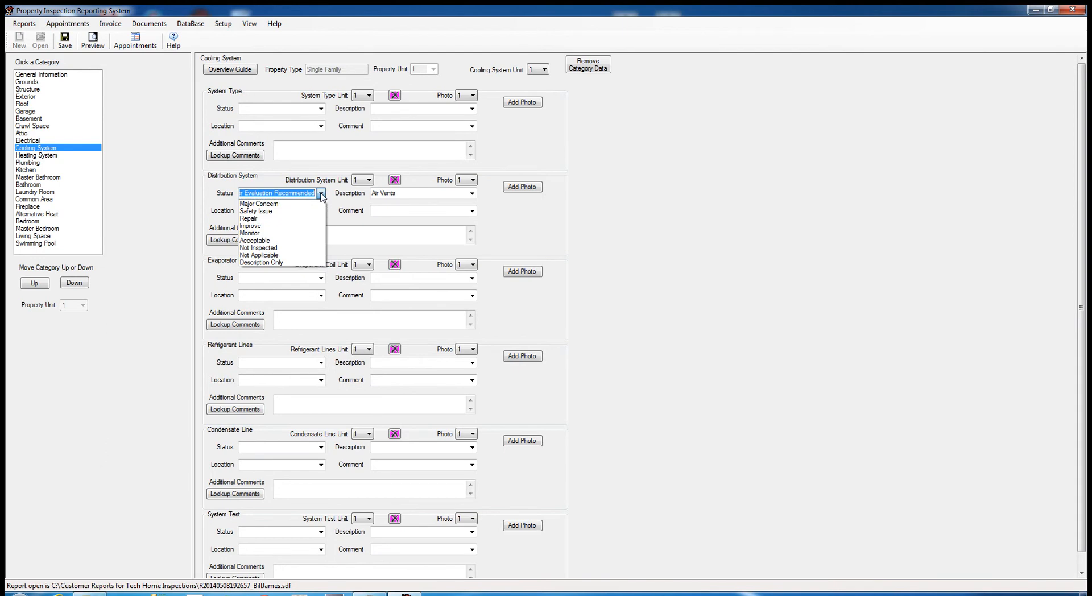
pyautogui.click(321, 194)
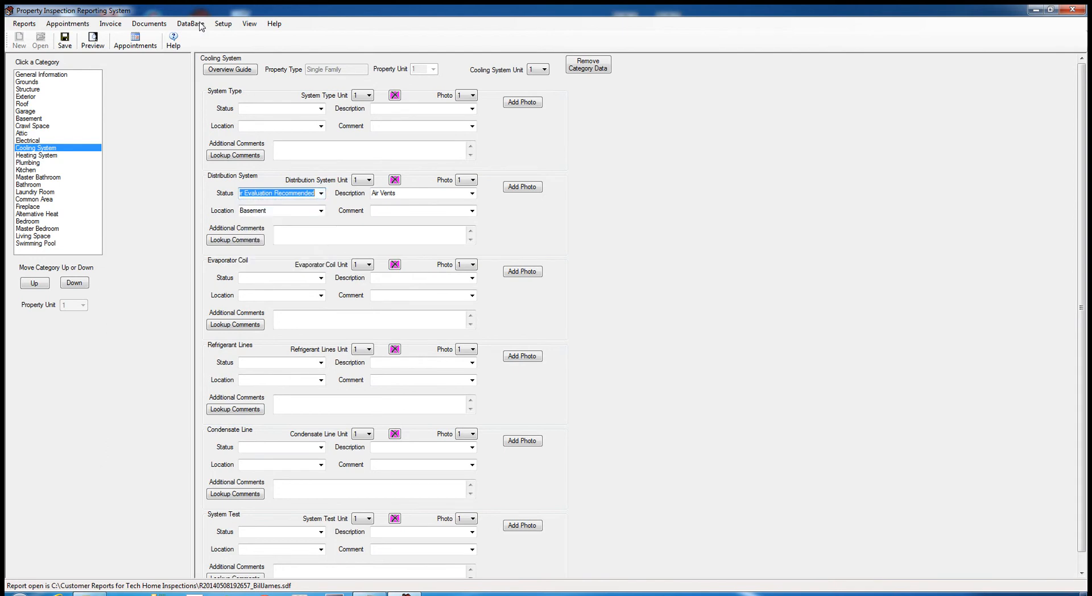
pyautogui.click(223, 24)
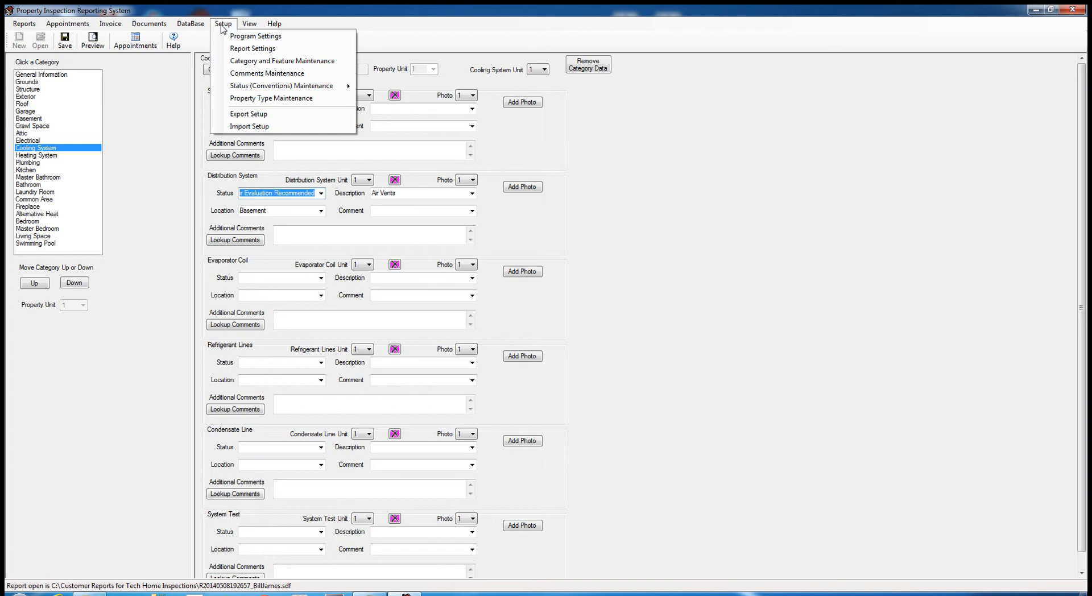
pyautogui.moveTo(252, 87)
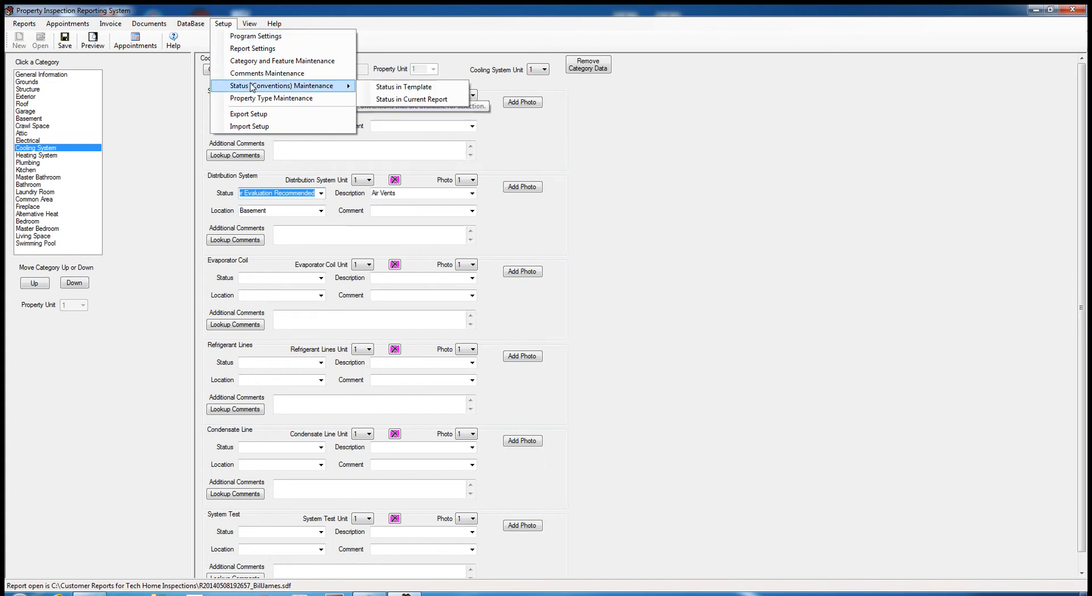
pyautogui.click(391, 100)
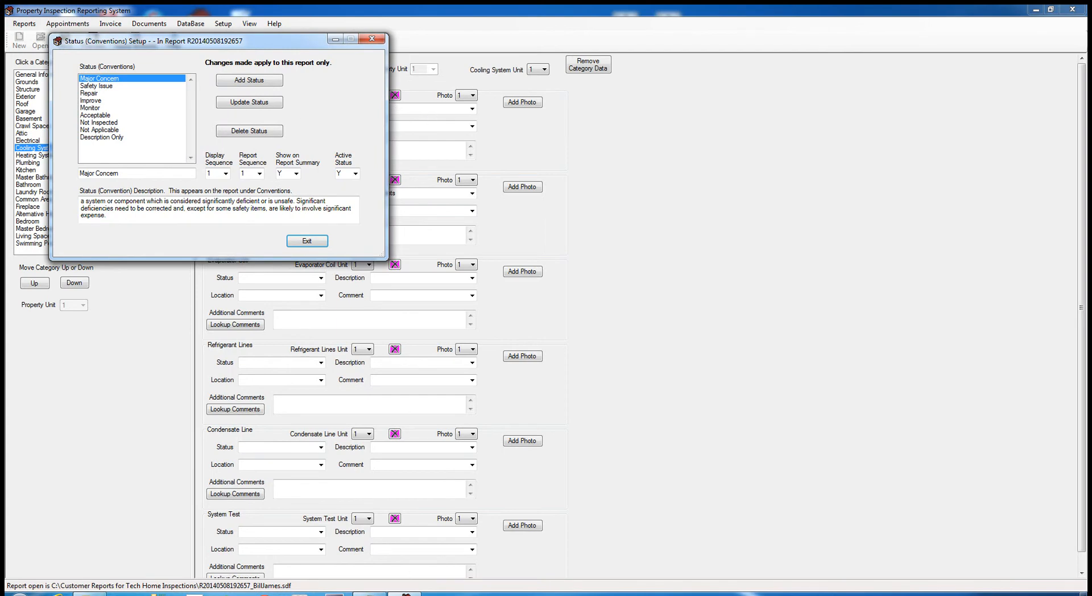
# - Switch to the FurtherEvaluationRecommended note in Notepad and copy its first line, "Further evaluation recommended", moving the window clear of the status setup
pyautogui.click(370, 594)
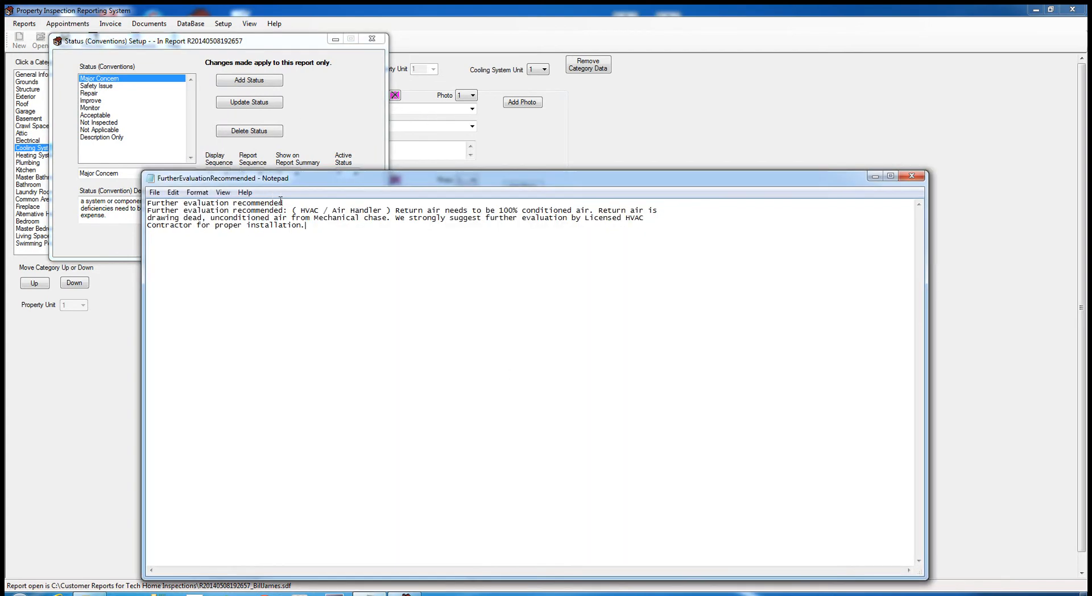
pyautogui.moveTo(281, 203); pyautogui.dragTo(146, 203)
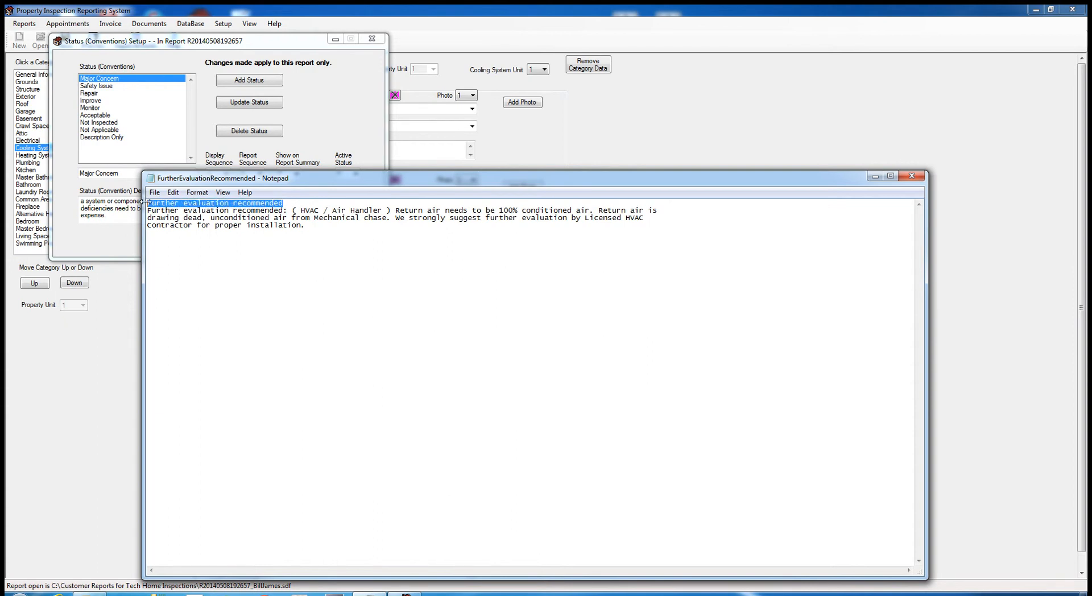
pyautogui.rightClick(218, 207)
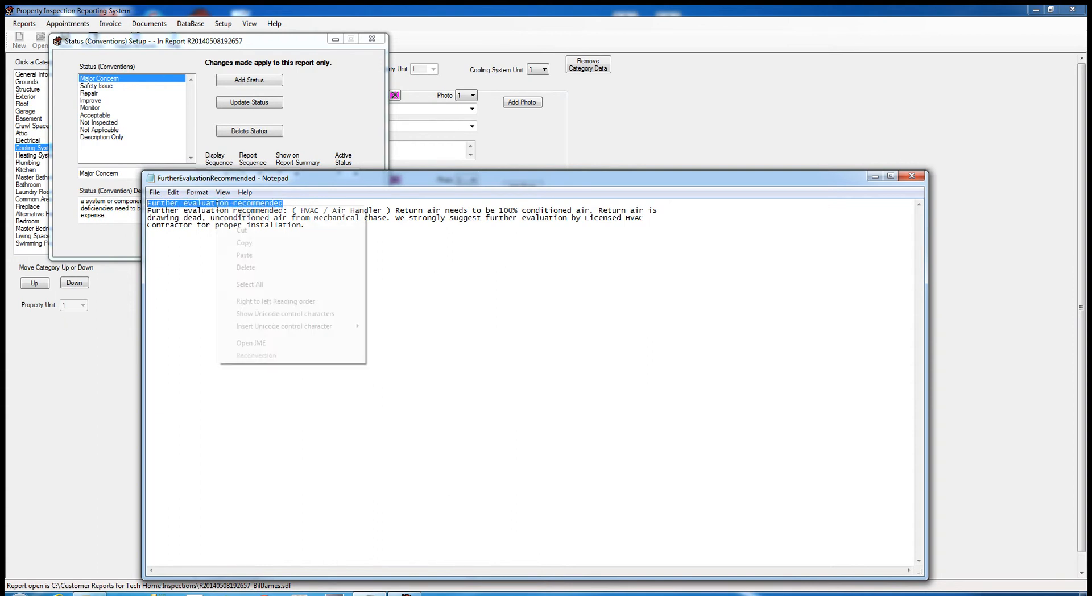
pyautogui.click(251, 243)
pyautogui.moveTo(310, 181); pyautogui.dragTo(376, 258)
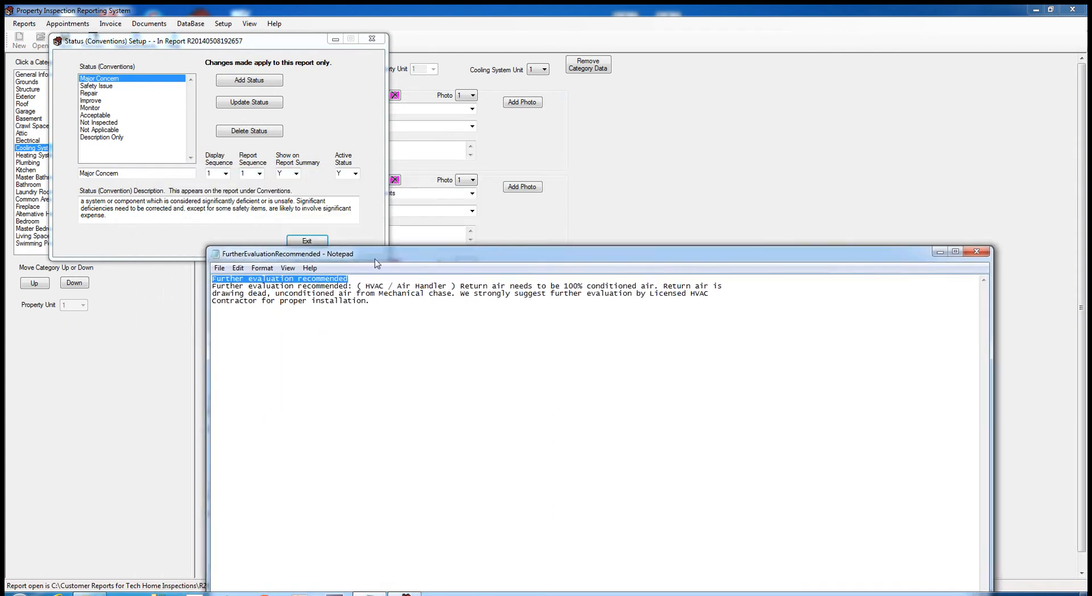
# - Use the Description Only status as the starting entry and replace its name with the copied text "Further evaluation recommended"
pyautogui.click(103, 138)
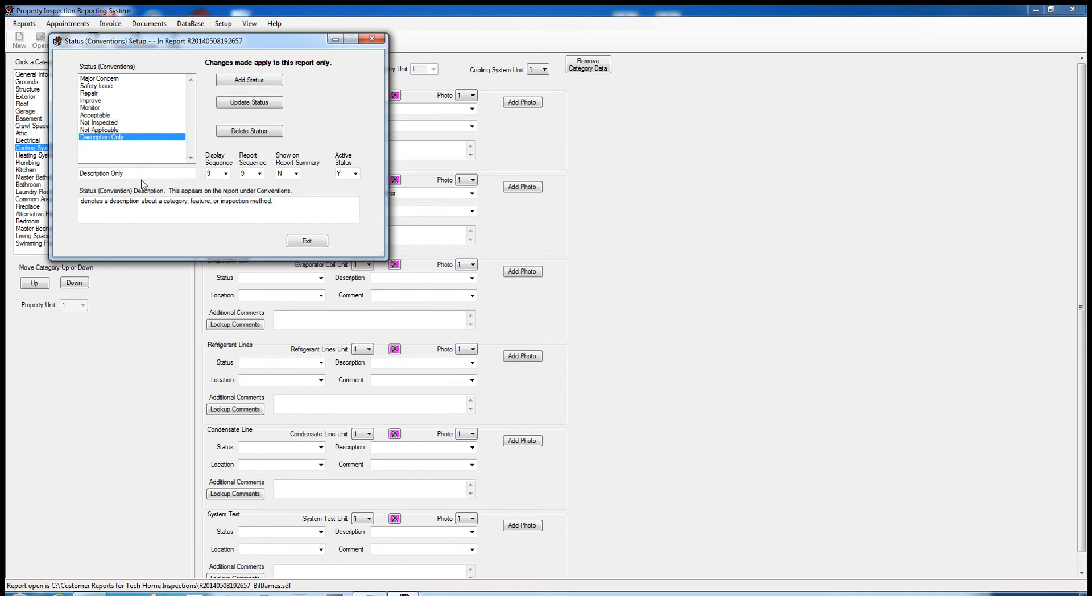
pyautogui.click(120, 173)
pyautogui.moveTo(121, 173); pyautogui.dragTo(86, 176)
pyautogui.rightClick(88, 173)
pyautogui.click(123, 222)
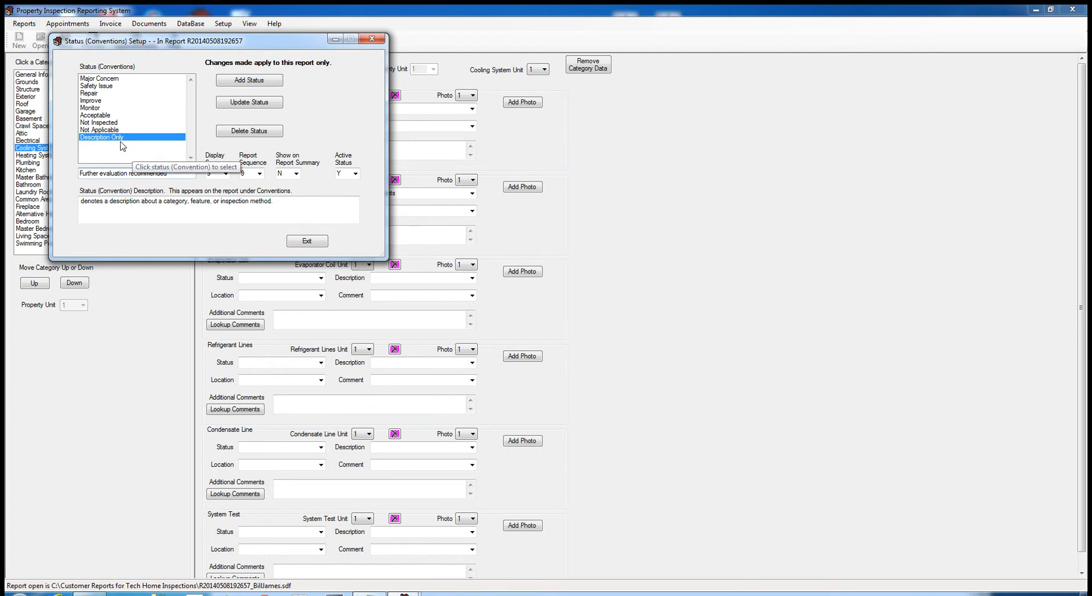
# - Set the new status's display sequence and report sequence to 10, and set it to show on the report summary (Y)
pyautogui.press('Tab')
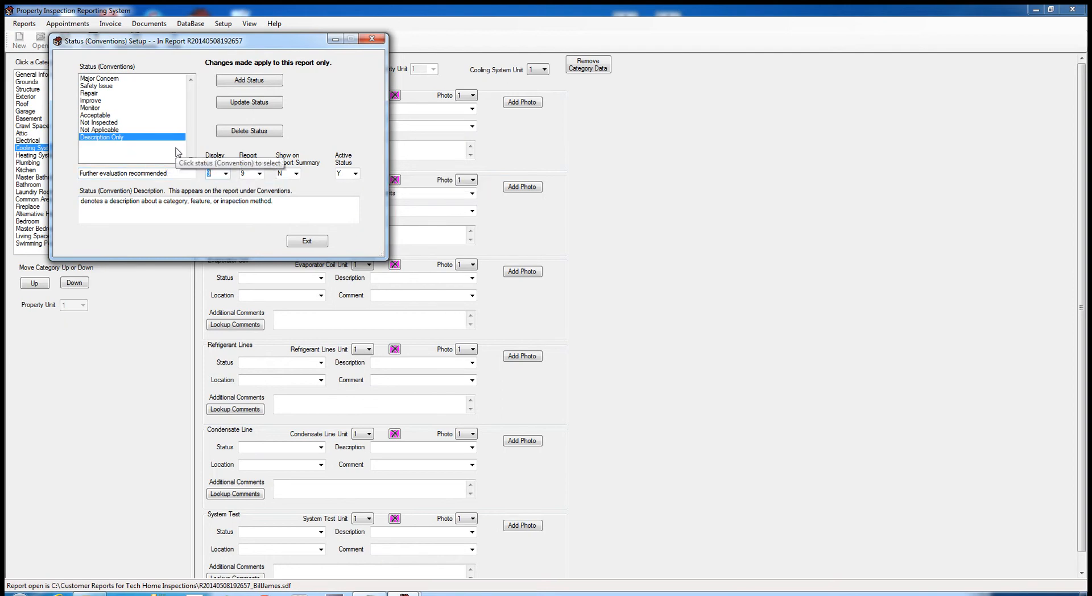
pyautogui.write('10')
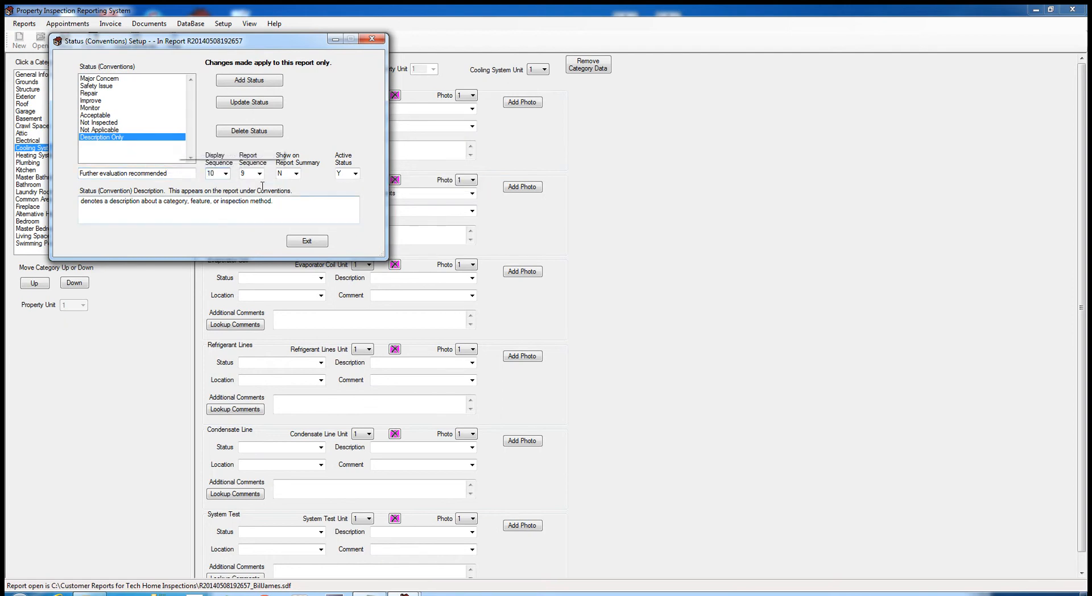
pyautogui.click(243, 173)
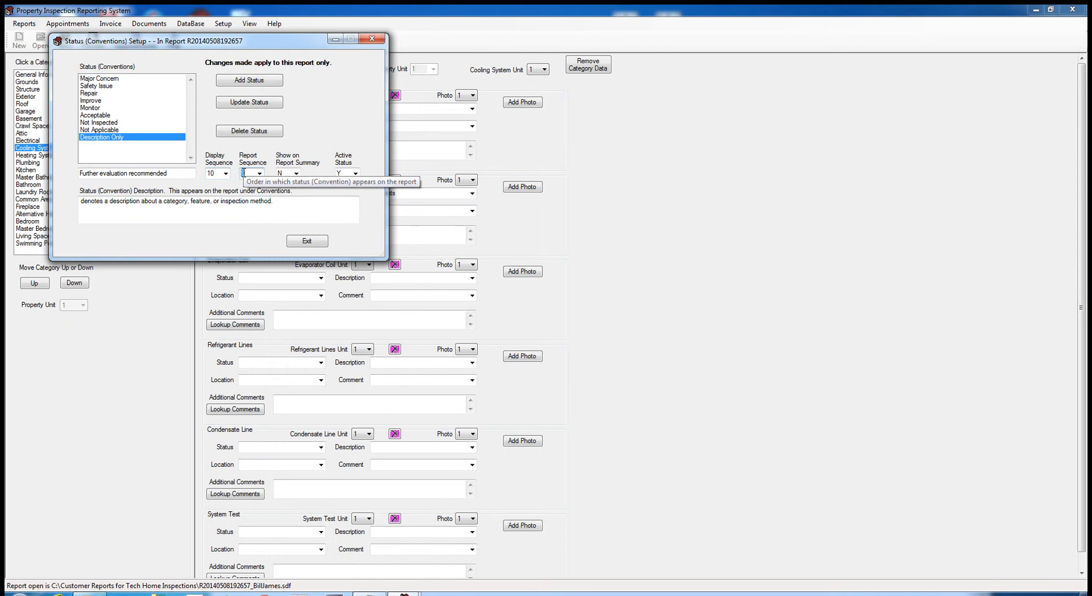
pyautogui.click(296, 173)
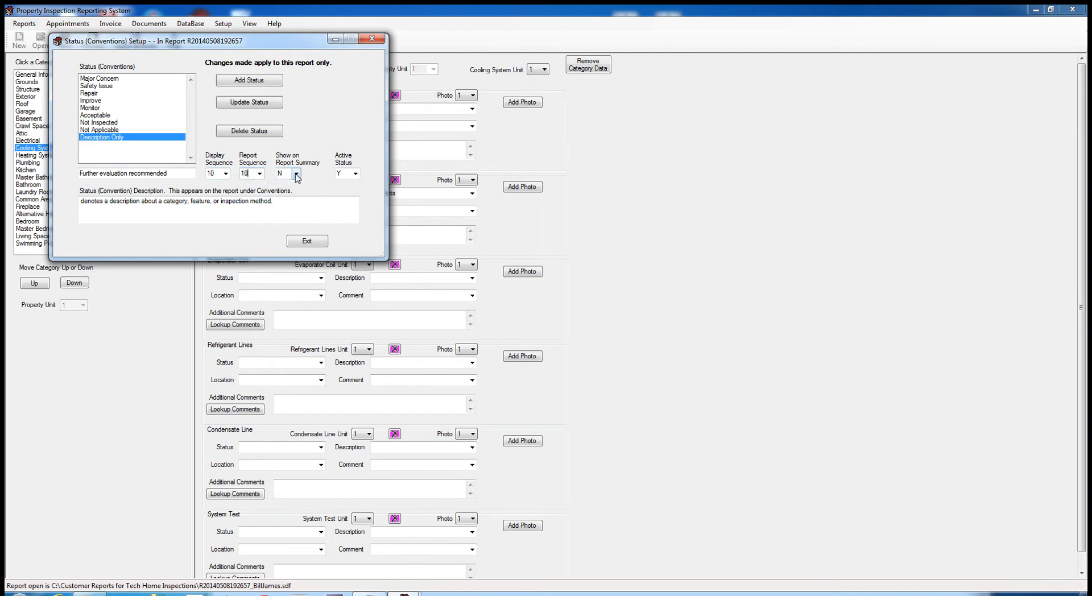
pyautogui.click(289, 184)
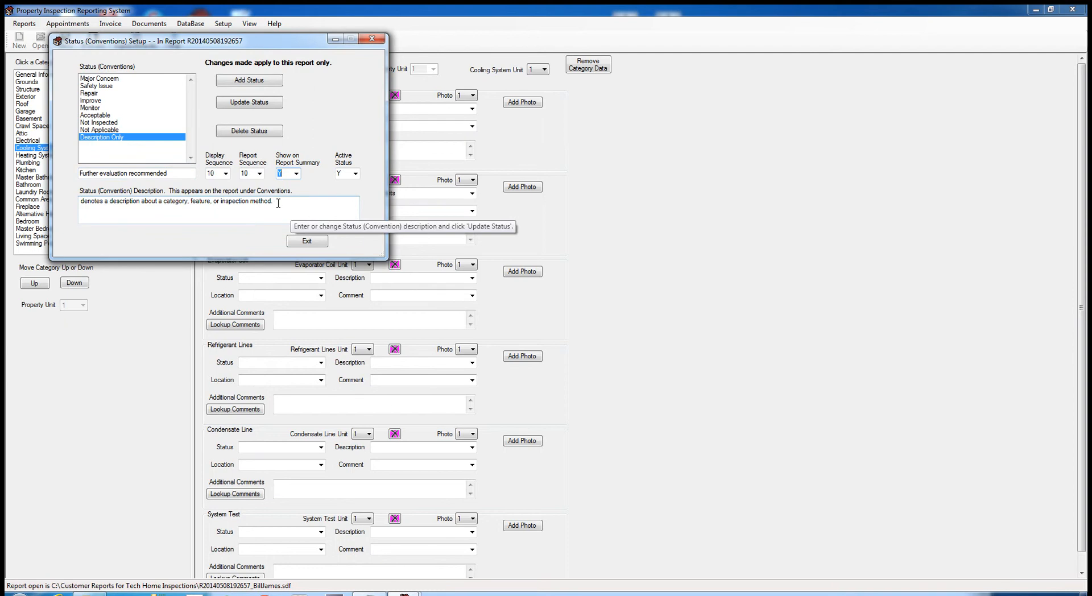
# - Change the status description to "denotes a component that needs evaluated by a specialist."
pyautogui.moveTo(275, 201); pyautogui.dragTo(111, 200)
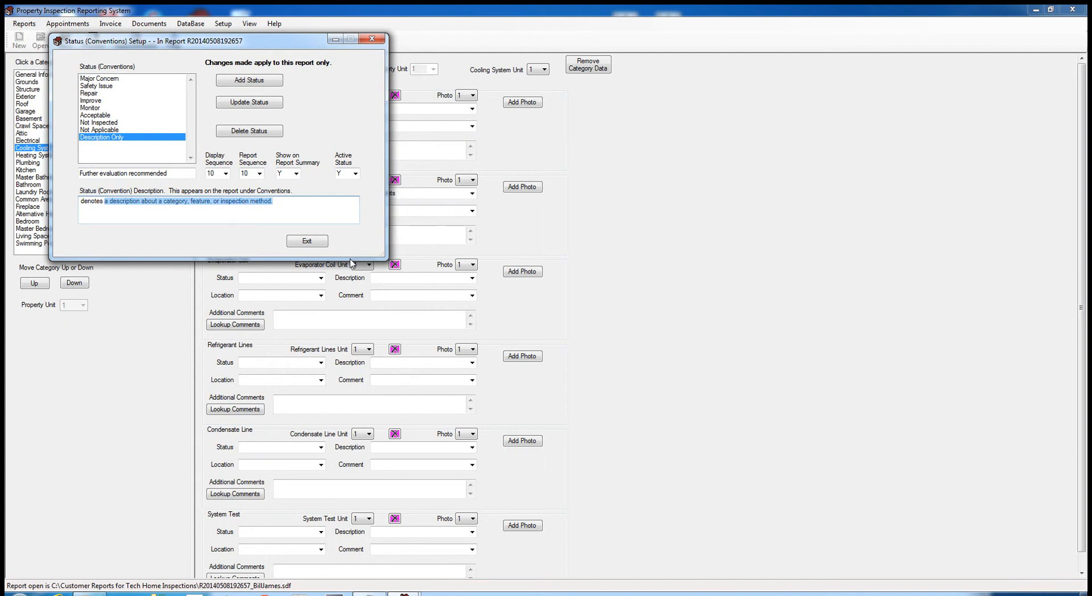
pyautogui.write('a comp')
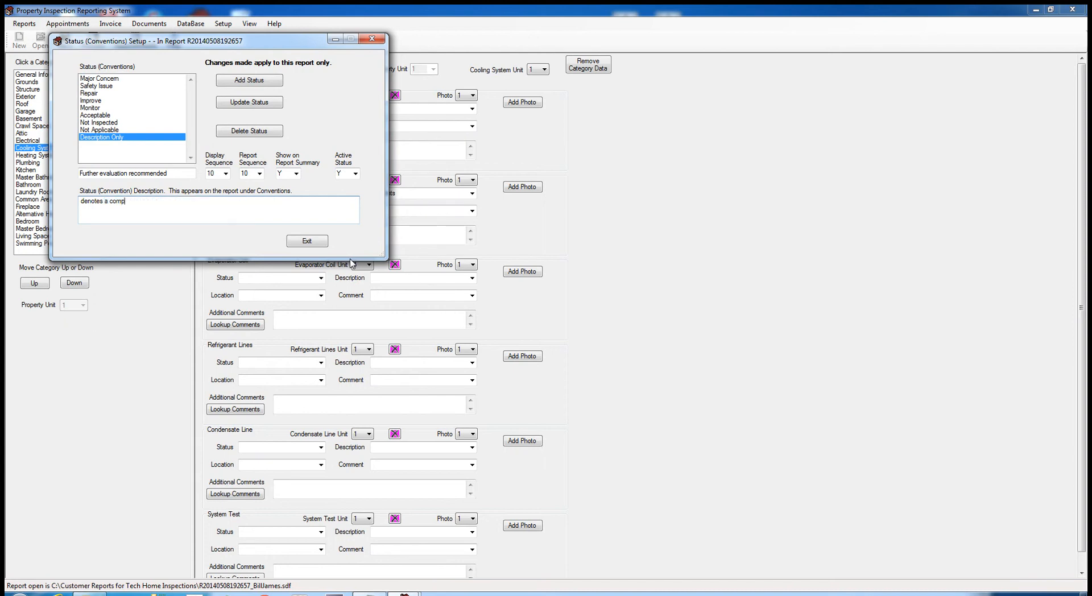
pyautogui.write('onent that needs evaluated by a specialist.')
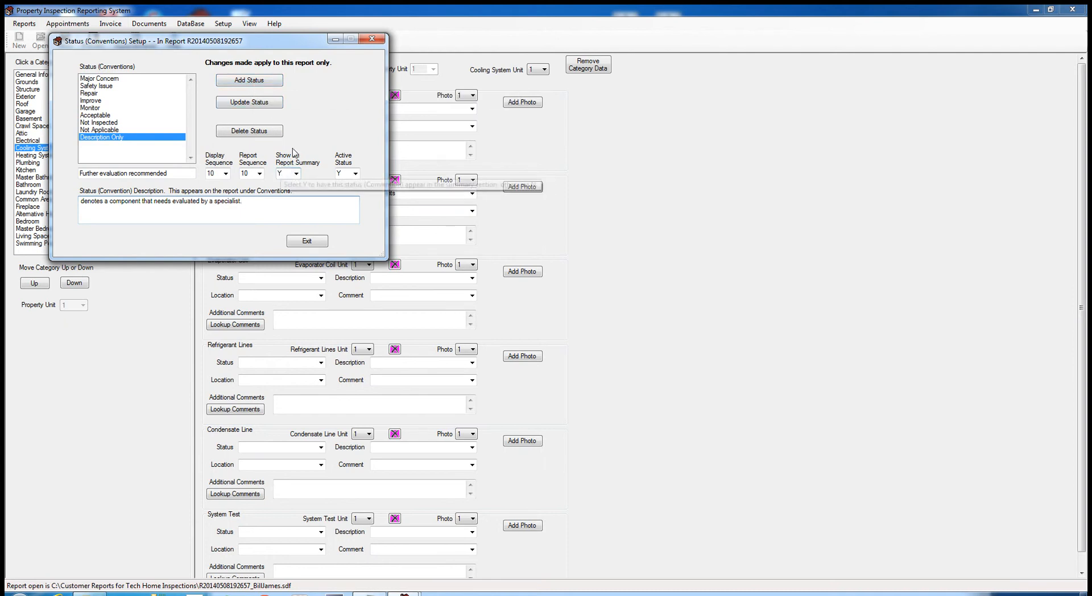
# - Keep the report summary option at Y, add the status to the current report's conventions, and exit the setup
pyautogui.click(296, 174)
pyautogui.click(298, 177)
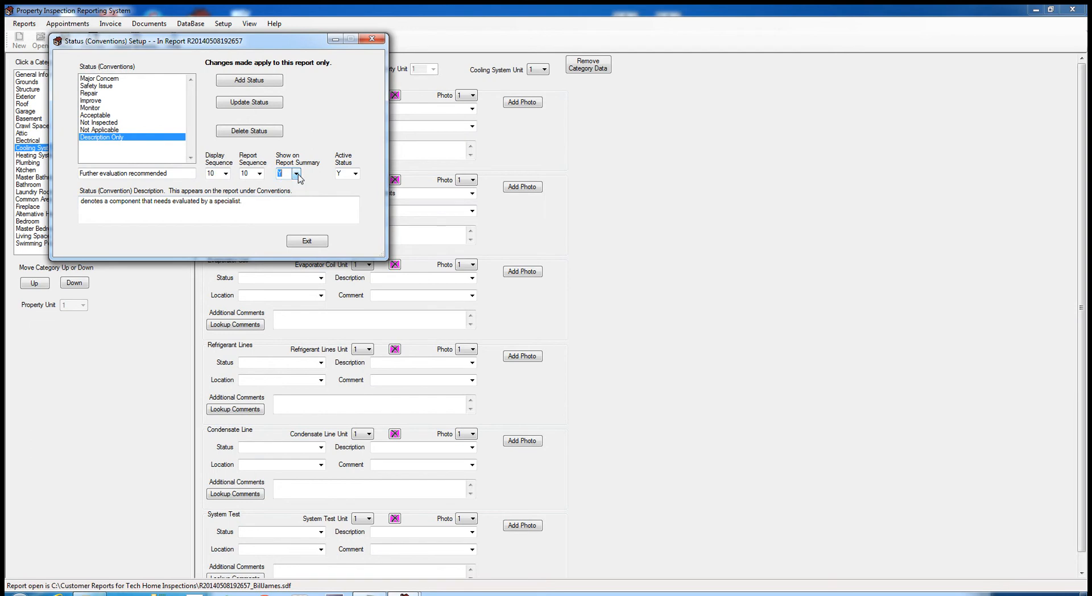
pyautogui.click(253, 84)
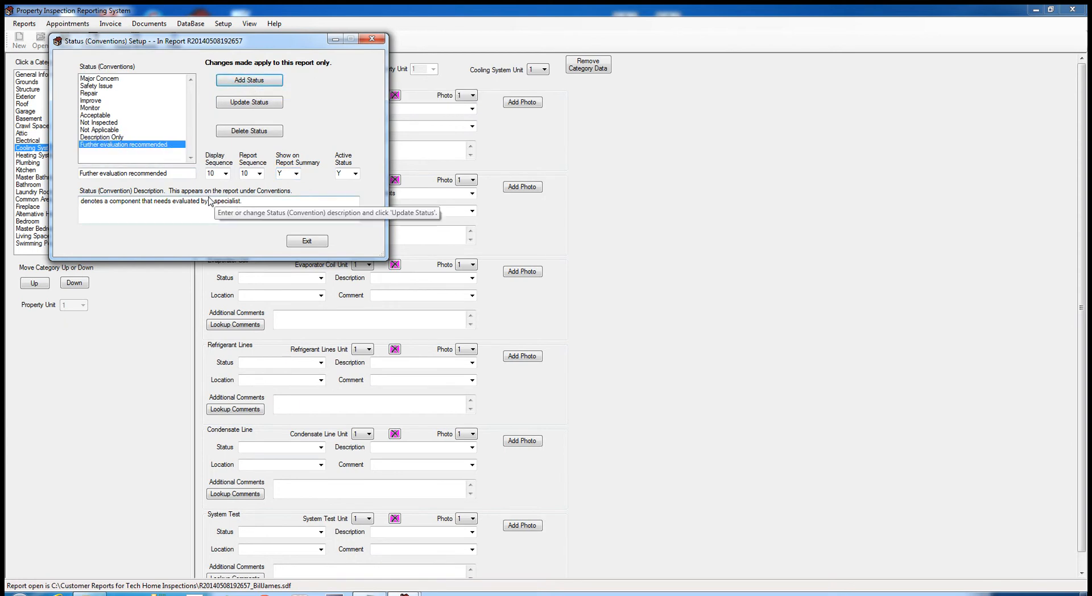
pyautogui.click(304, 243)
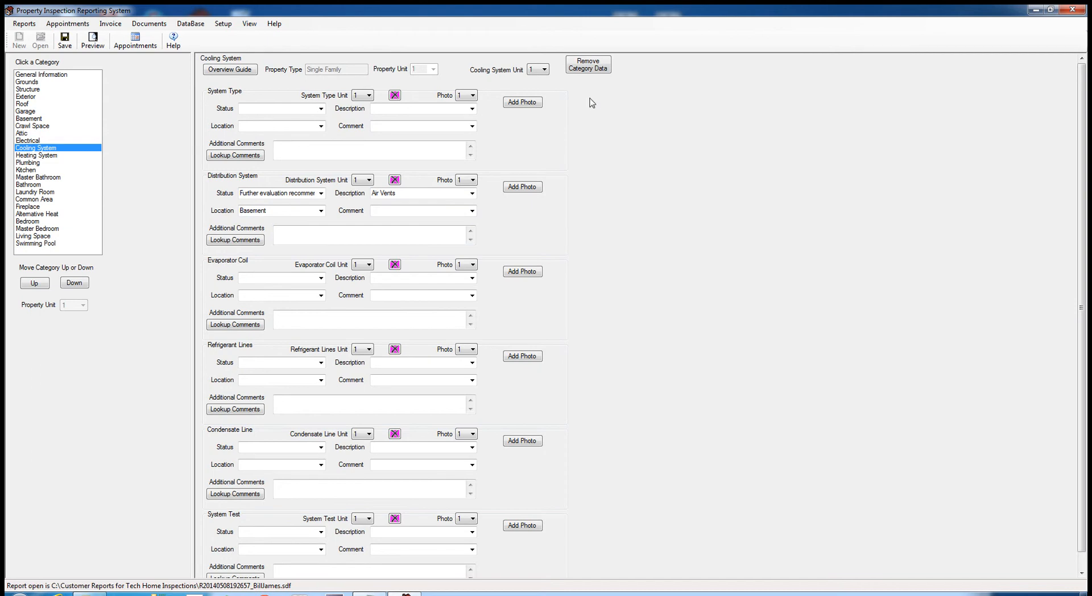
# - Choose the predefined "Further evaluation recommended" status for the Distribution System
pyautogui.click(322, 194)
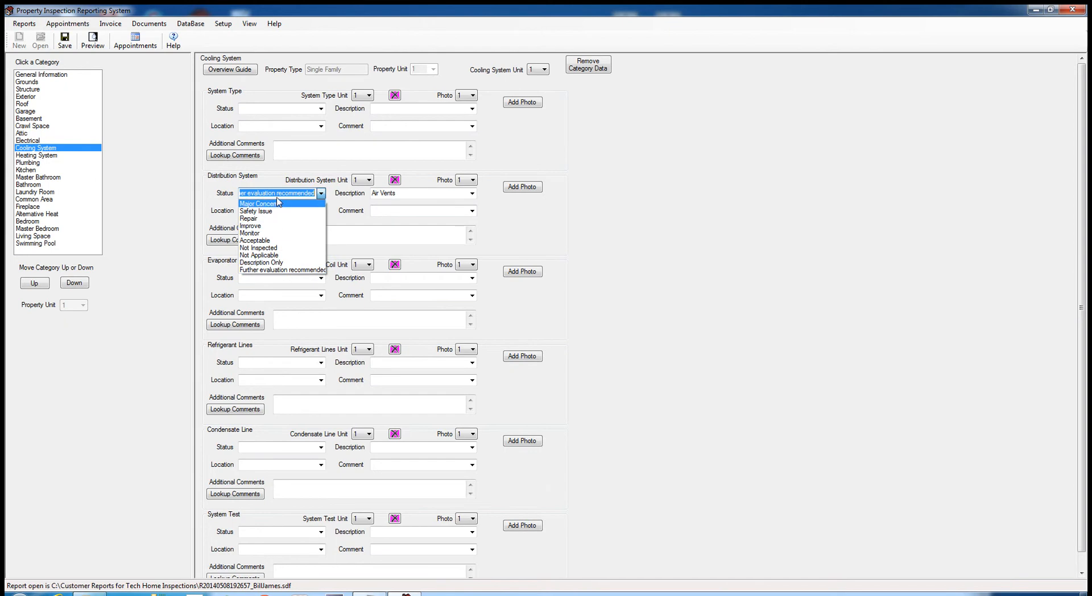
pyautogui.click(279, 270)
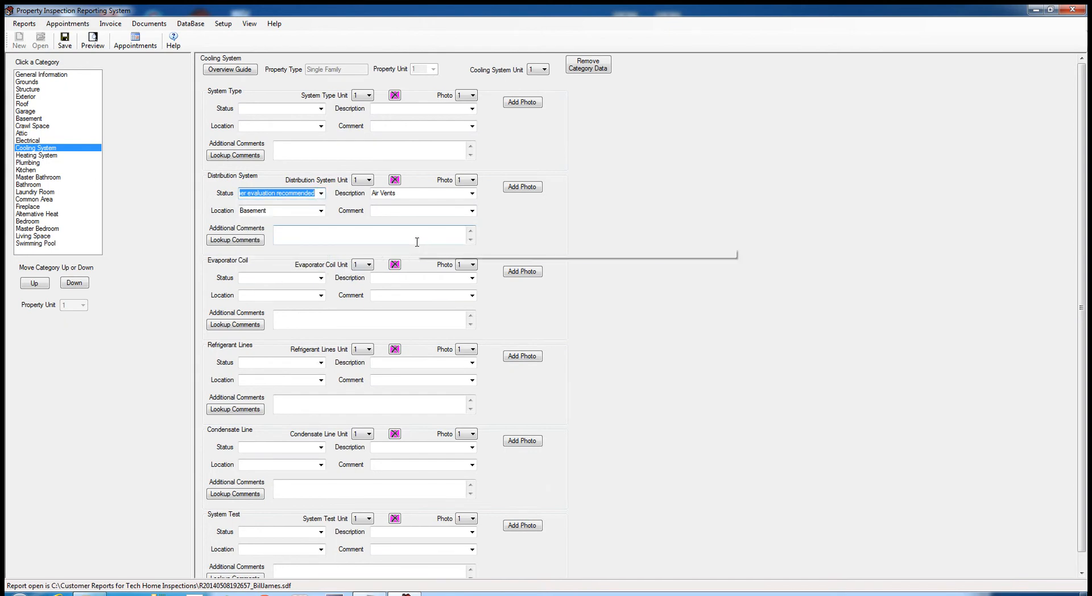
pyautogui.click(315, 192)
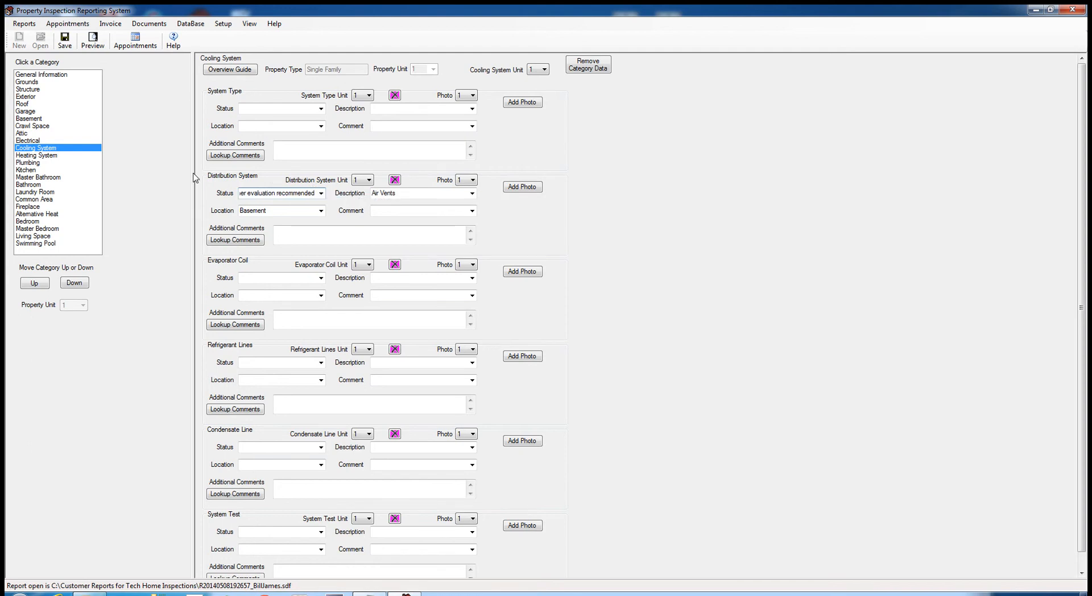
# - Preview the report and check the conventions list, Report Summary and Cooling System pages for the new status, and close the preview
pyautogui.click(92, 41)
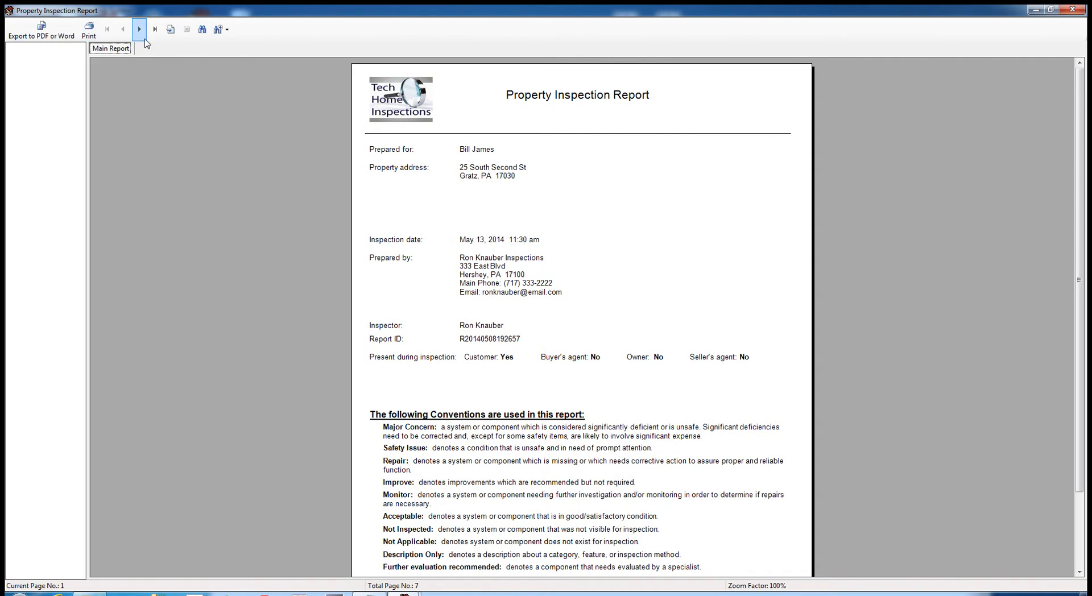
pyautogui.click(140, 33)
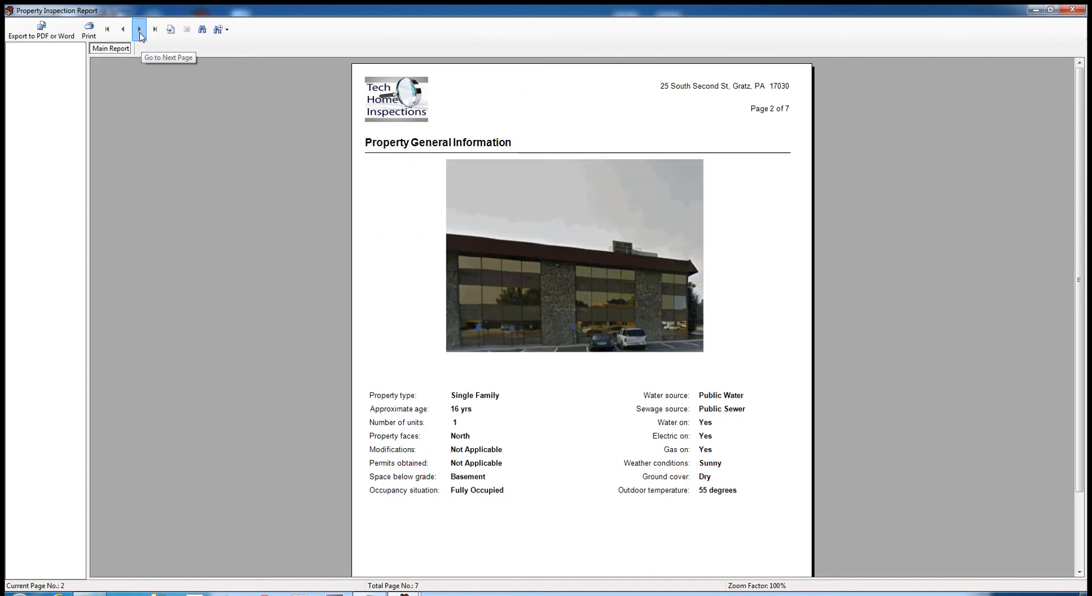
pyautogui.click(140, 32)
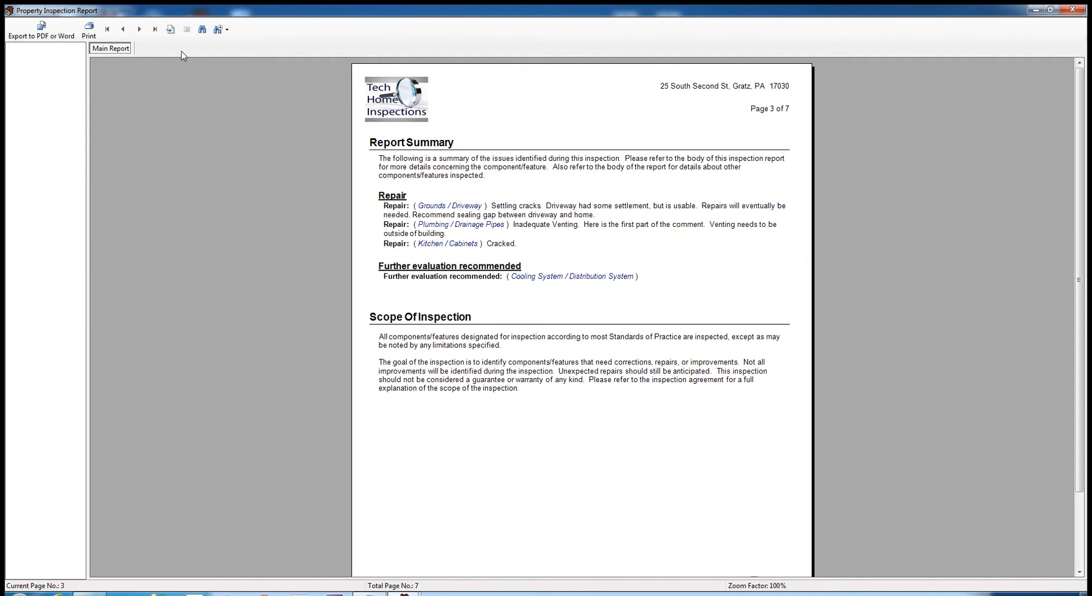
pyautogui.click(138, 31)
pyautogui.click(138, 32)
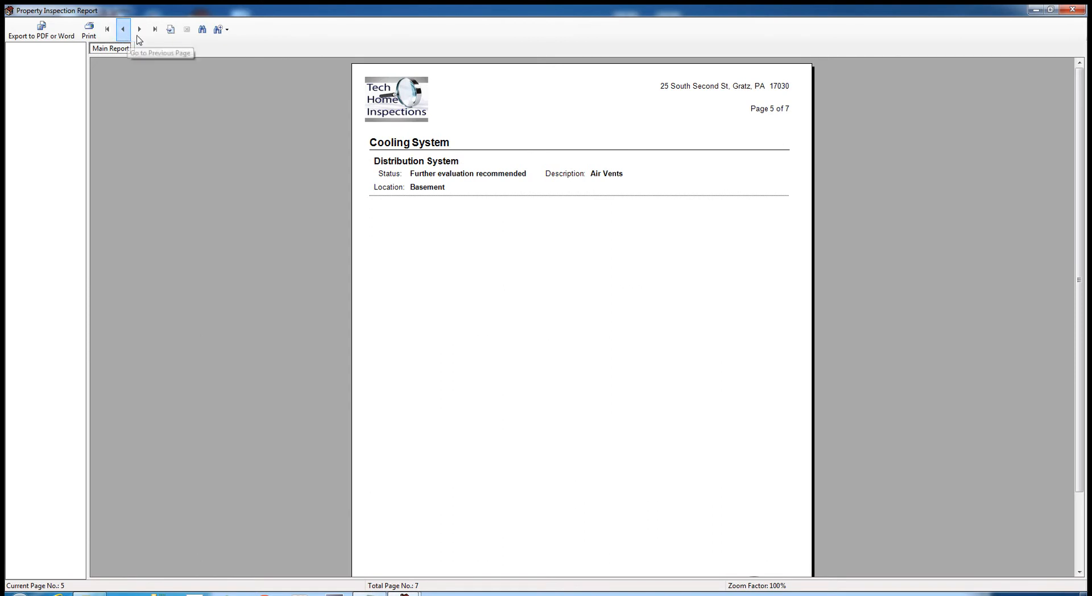
pyautogui.click(123, 29)
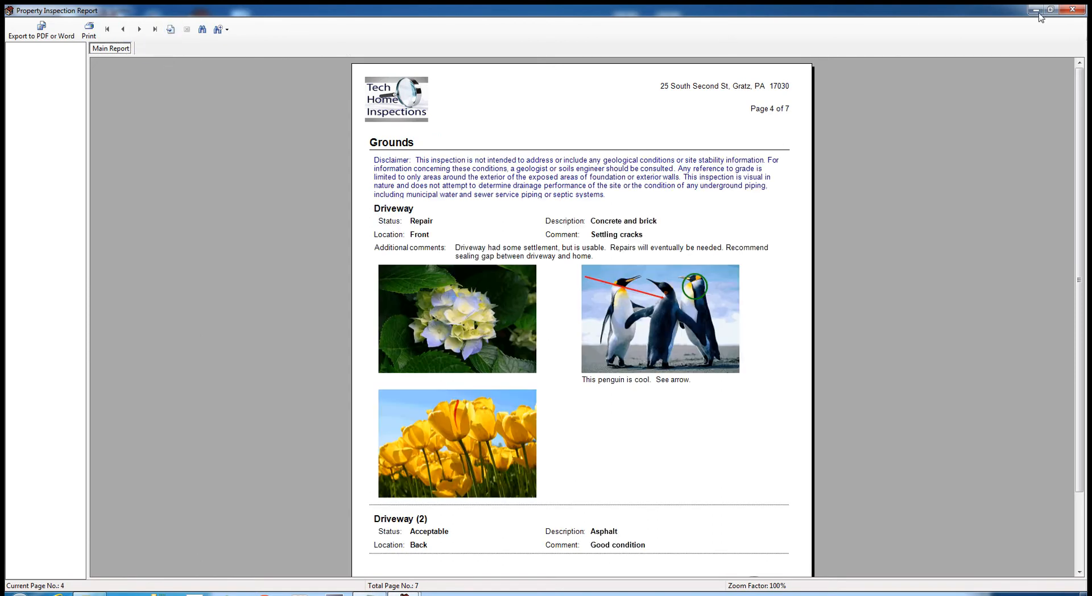
pyautogui.click(1073, 9)
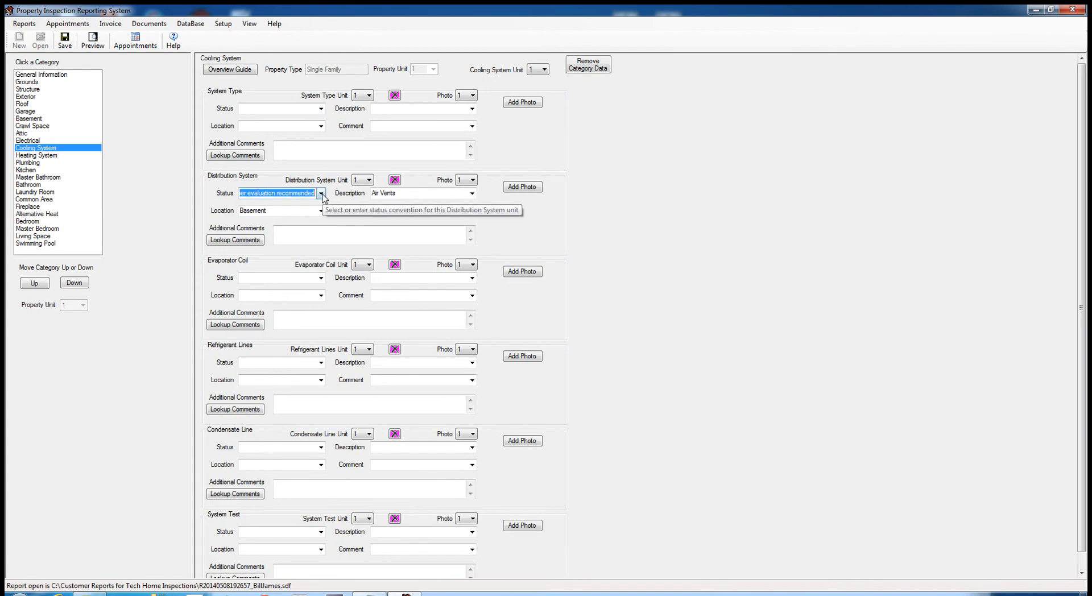
# - Preview the report again, examine the full list of conventions on the first page, and close the preview
pyautogui.click(224, 24)
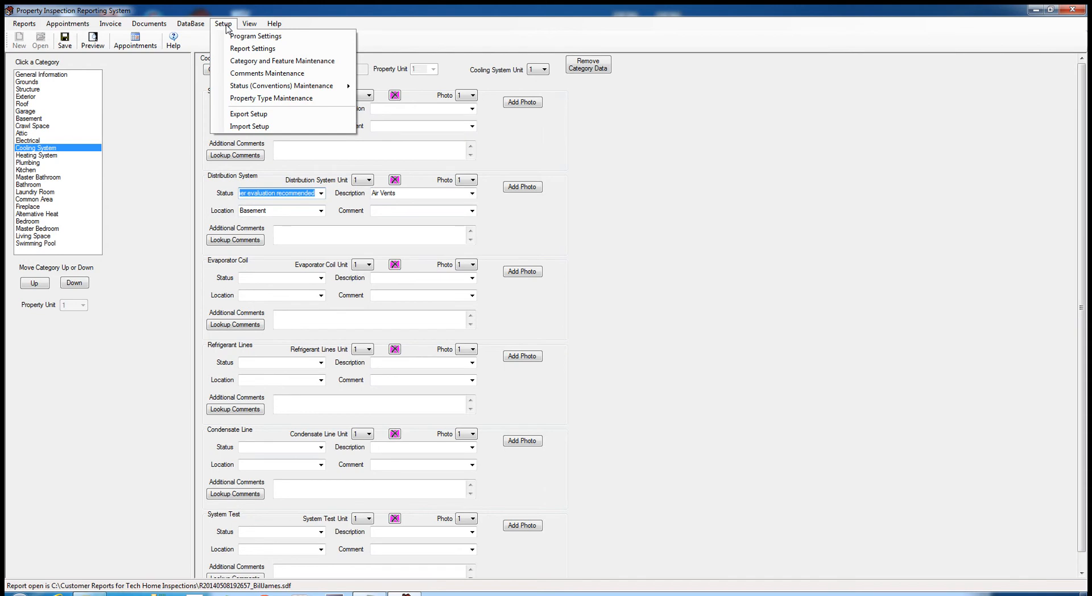
pyautogui.click(630, 142)
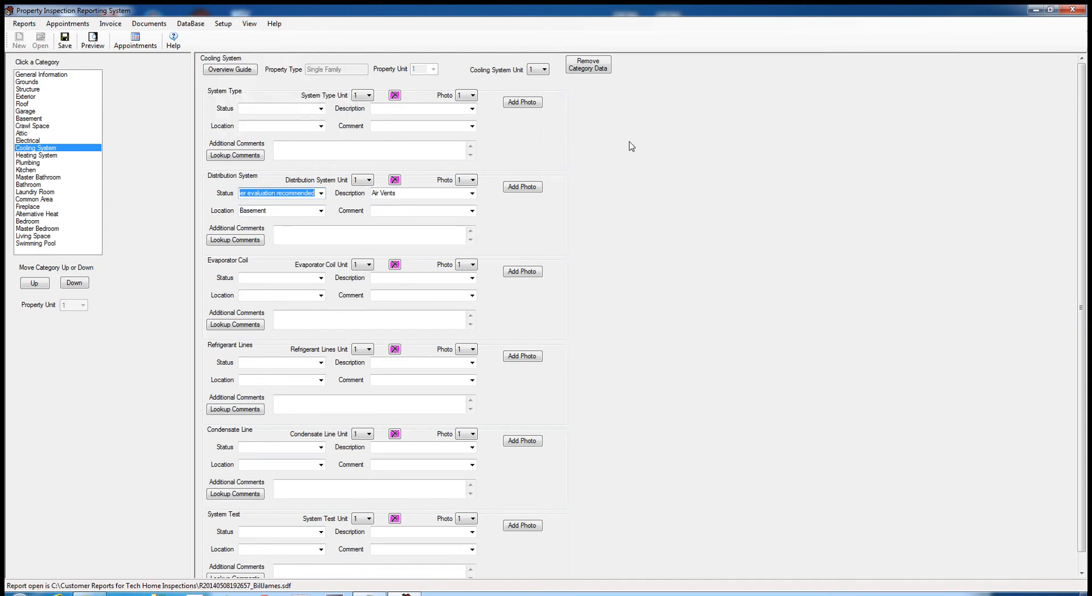
pyautogui.click(94, 49)
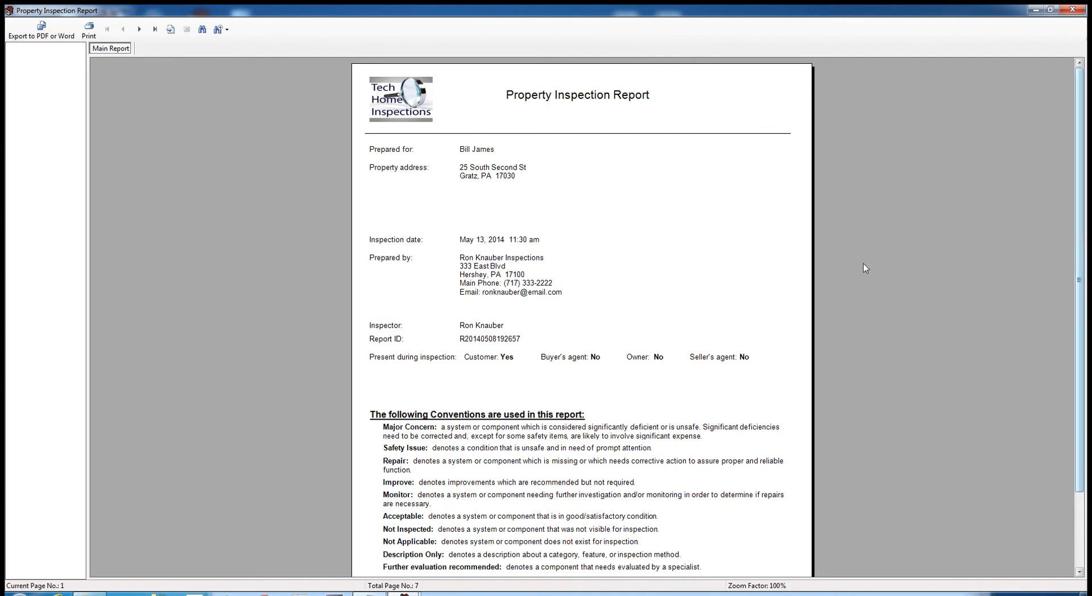
pyautogui.moveTo(1079, 223); pyautogui.dragTo(1083, 272)
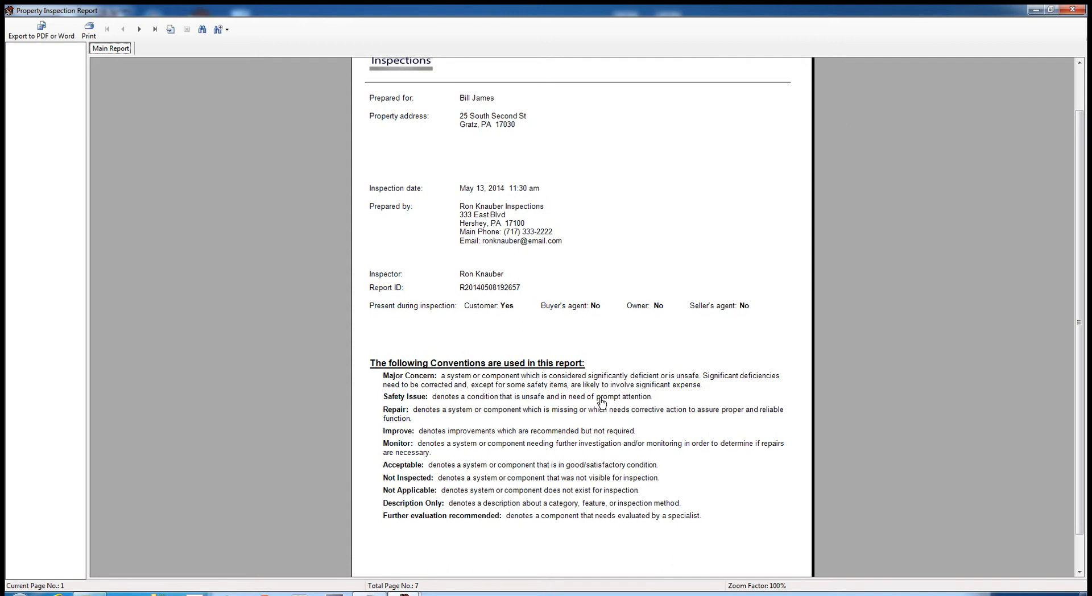
pyautogui.click(1073, 9)
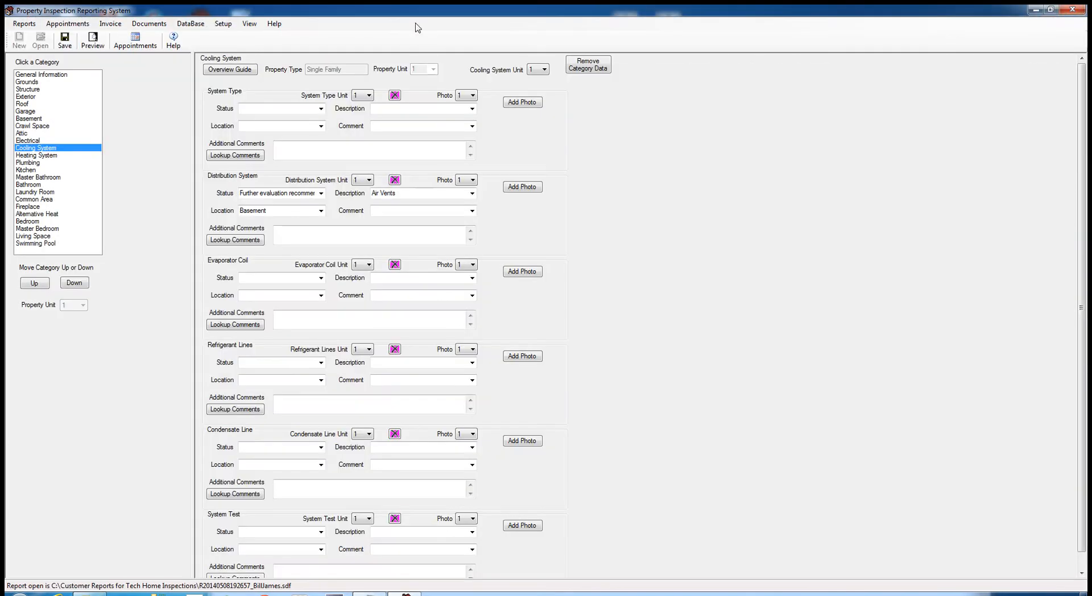
# - Open the status conventions setup for the report template and rename the Description Only entry's text to "Further evaluation recommended" for a new status
pyautogui.click(223, 24)
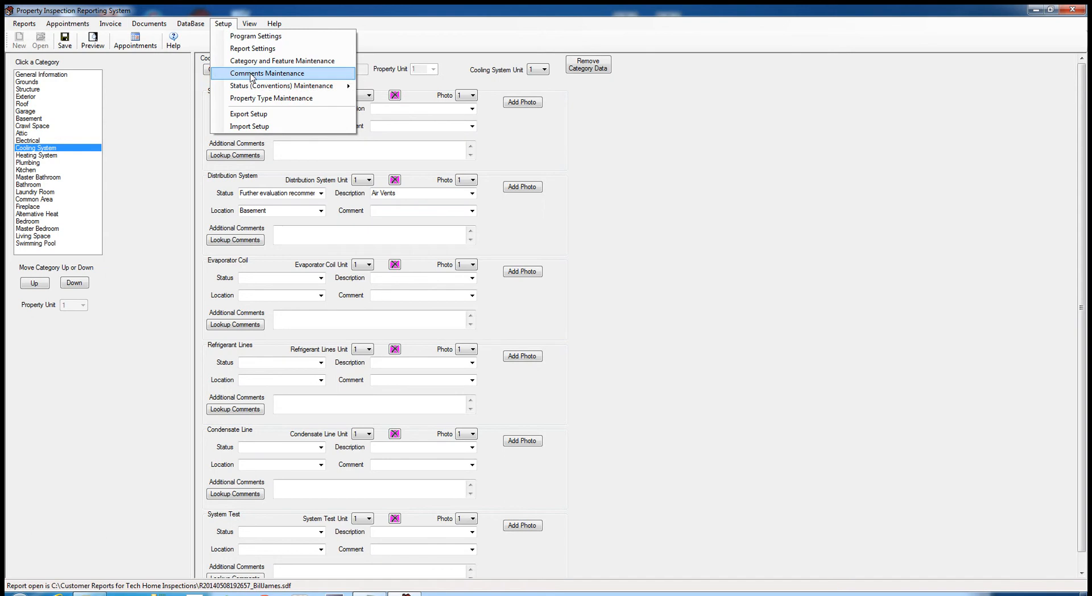
pyautogui.moveTo(255, 87)
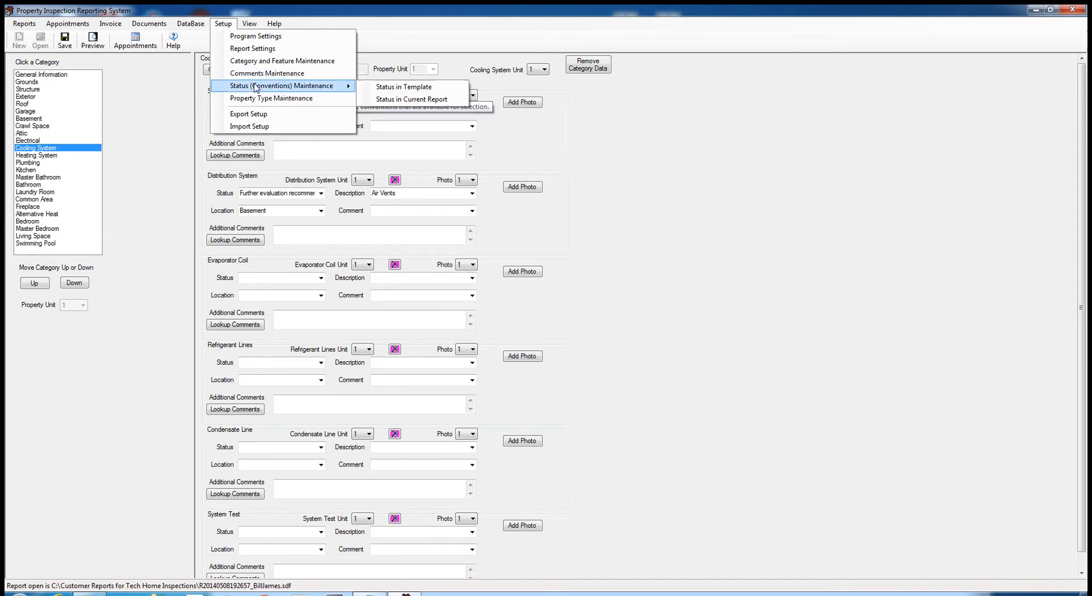
pyautogui.click(393, 91)
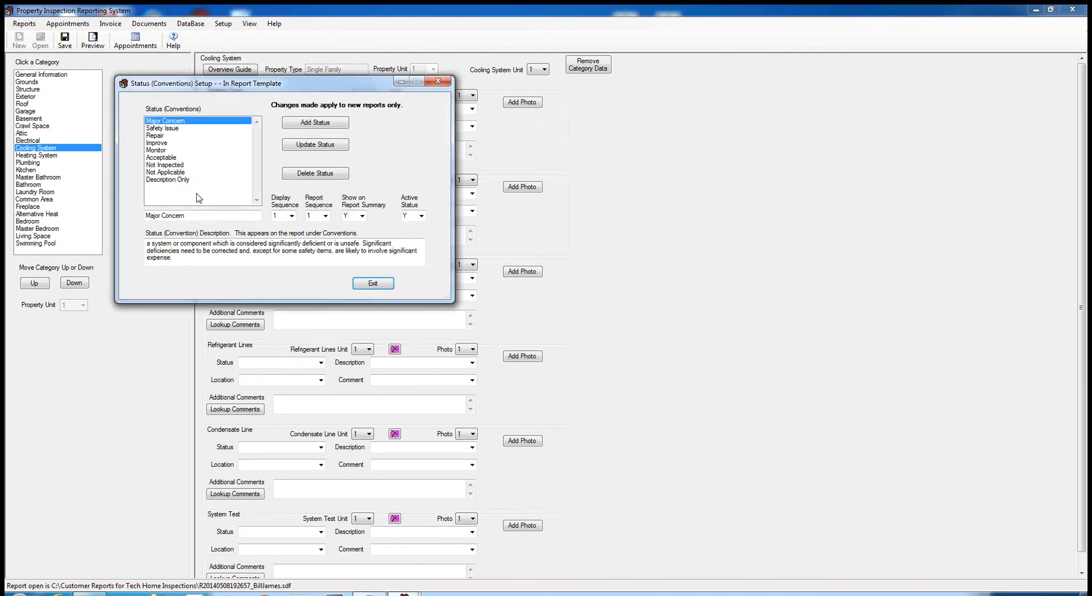
pyautogui.click(168, 179)
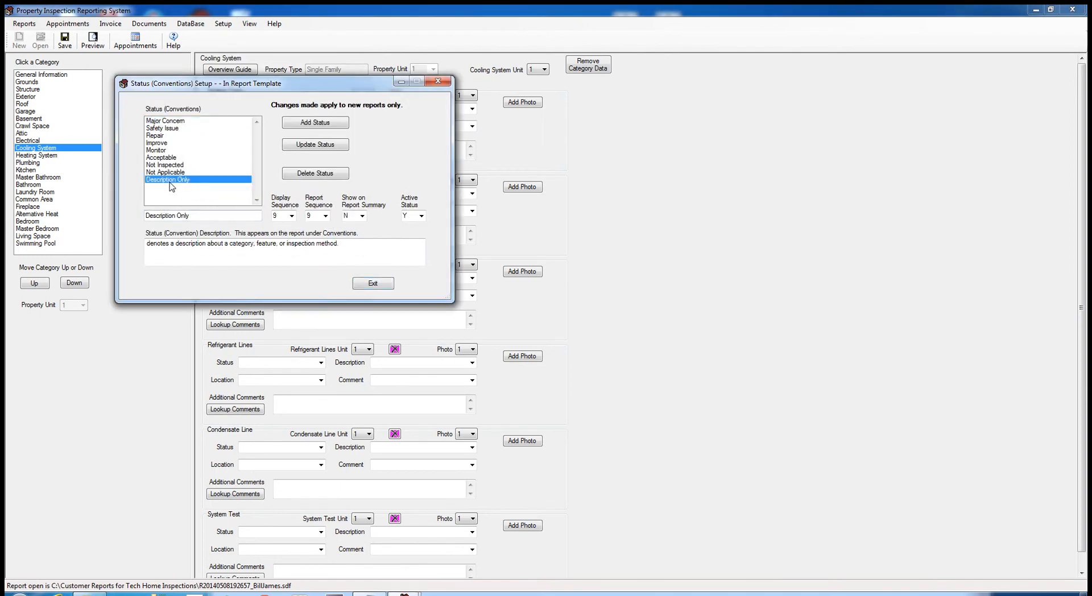
pyautogui.moveTo(192, 216); pyautogui.dragTo(142, 216)
pyautogui.write('Further evaluation recommended')
# - Set the template status's display and report sequences to 10, and set it to show on the report summary (Y)
pyautogui.moveTo(314, 215); pyautogui.dragTo(271, 207)
pyautogui.write('1')
pyautogui.click(360, 216)
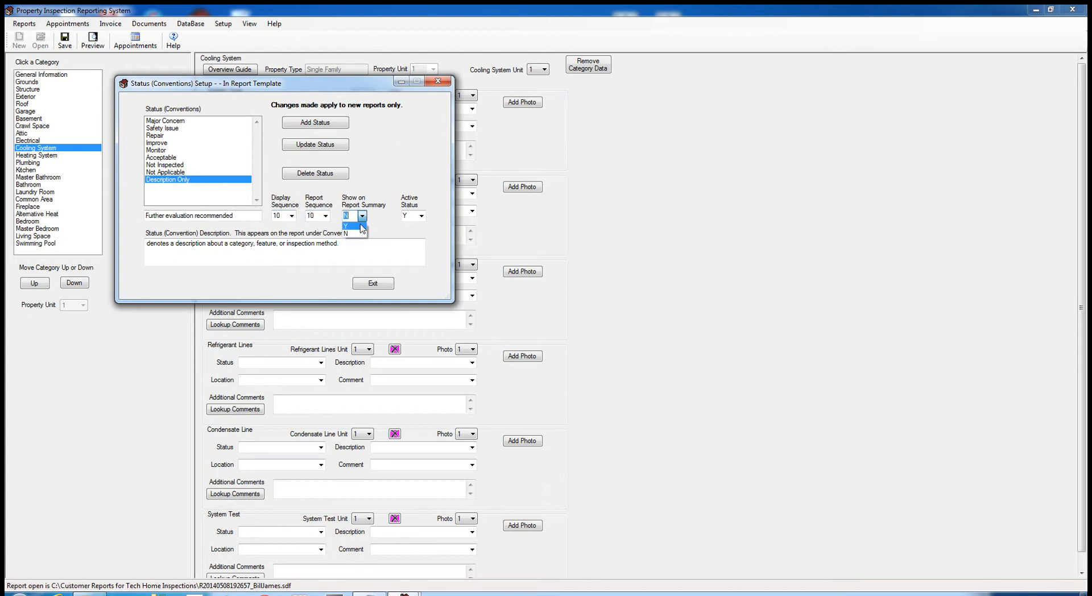
pyautogui.click(360, 227)
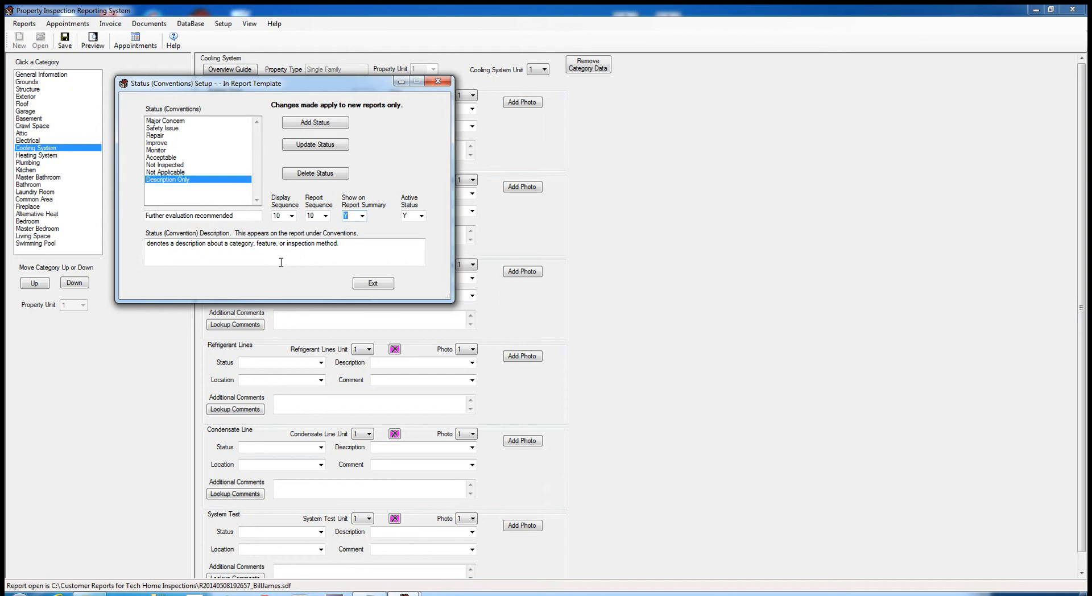
# - Change the description to "denotes a component that needs evaluated by a specialist.", add the status to the template, and exit the setup
pyautogui.click(178, 241)
pyautogui.click(358, 242)
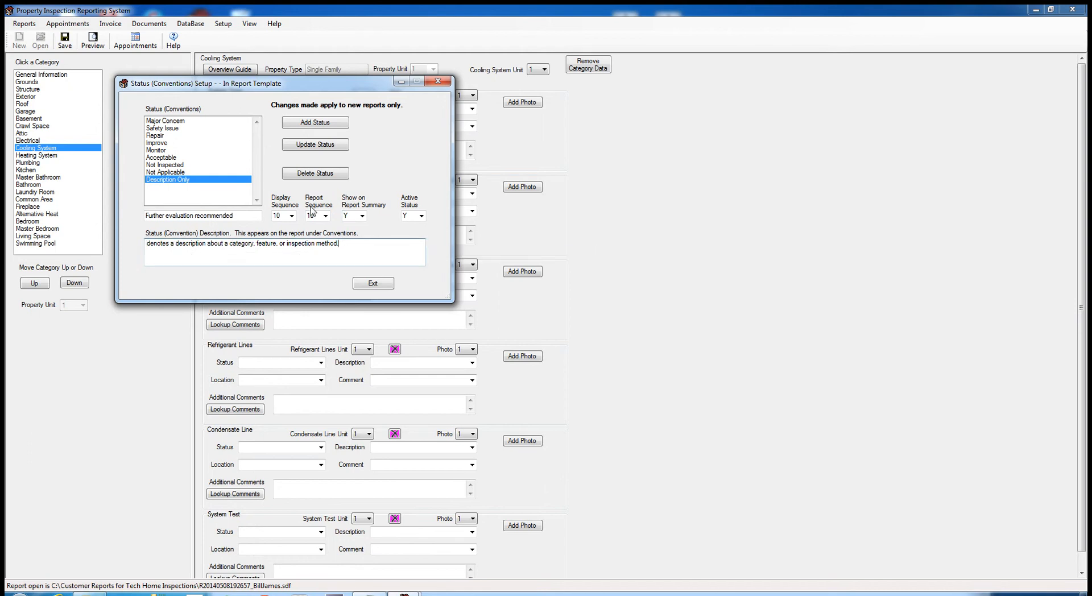
pyautogui.press('BackSpace')
pyautogui.press('BackSpace')
pyautogui.press('BackSpace')
pyautogui.press('BackSpace')
pyautogui.press('BackSpace')
pyautogui.press('BackSpace')
pyautogui.press('BackSpace')
pyautogui.press('BackSpace')
pyautogui.press('BackSpace')
pyautogui.press('BackSpace')
pyautogui.press('BackSpace')
pyautogui.press('BackSpace')
pyautogui.press('BackSpace')
pyautogui.press('BackSpace')
pyautogui.press('BackSpace')
pyautogui.press('BackSpace')
pyautogui.press('BackSpace')
pyautogui.press('BackSpace')
pyautogui.press('BackSpace')
pyautogui.press('BackSpace')
pyautogui.press('BackSpace')
pyautogui.press('BackSpace')
pyautogui.press('BackSpace')
pyautogui.press('BackSpace')
pyautogui.press('BackSpace')
pyautogui.press('BackSpace')
pyautogui.press('BackSpace')
pyautogui.press('BackSpace')
pyautogui.press('BackSpace')
pyautogui.press('BackSpace')
pyautogui.press('BackSpace')
pyautogui.press('BackSpace')
pyautogui.press('BackSpace')
pyautogui.press('BackSpace')
pyautogui.press('BackSpace')
pyautogui.press('BackSpace')
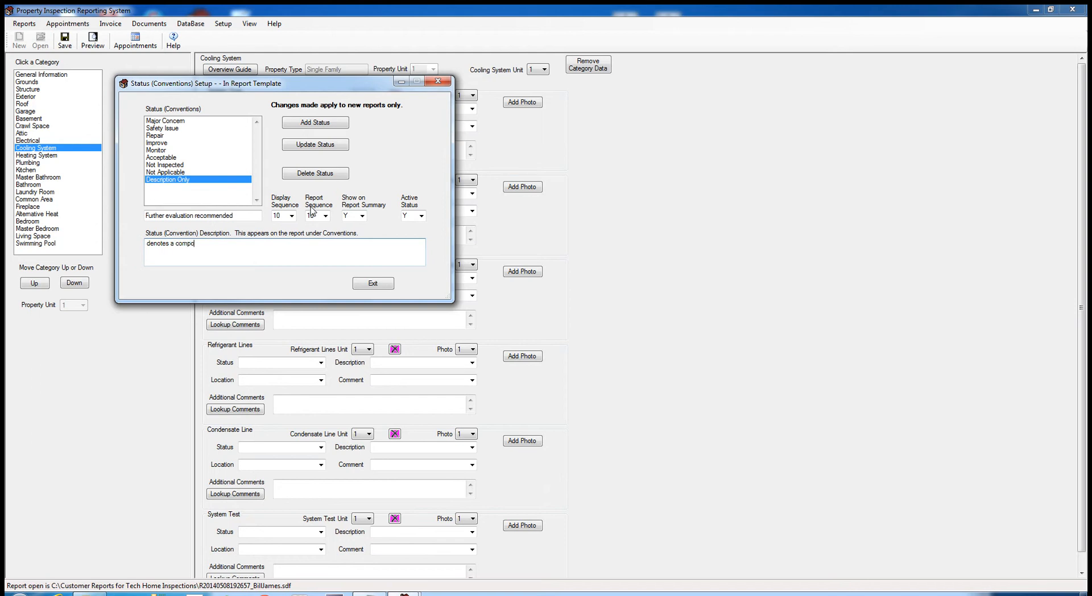
pyautogui.write('hat')
pyautogui.click(317, 125)
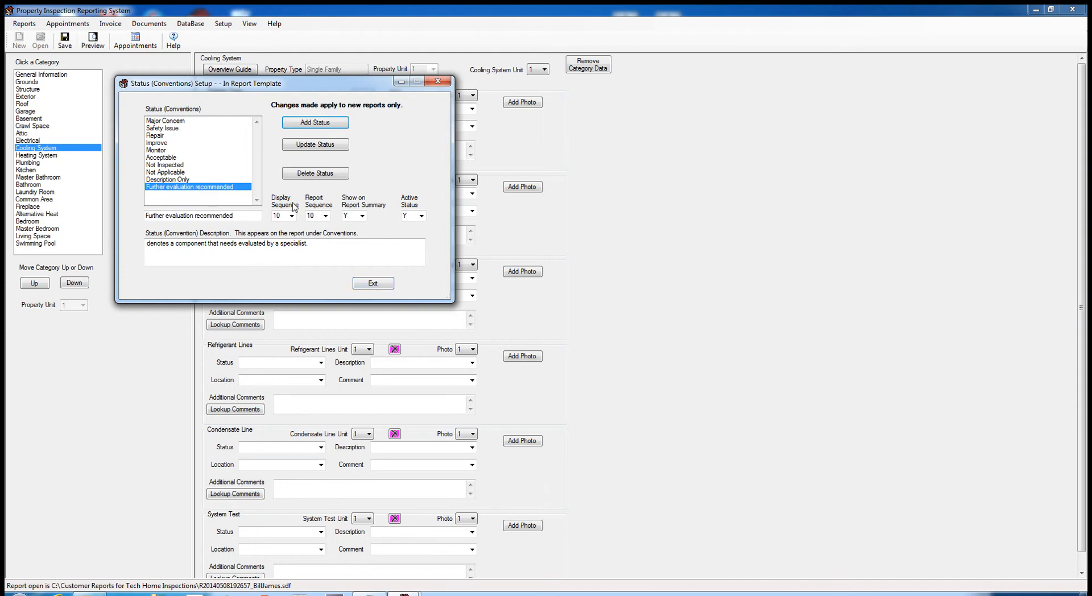
pyautogui.click(374, 286)
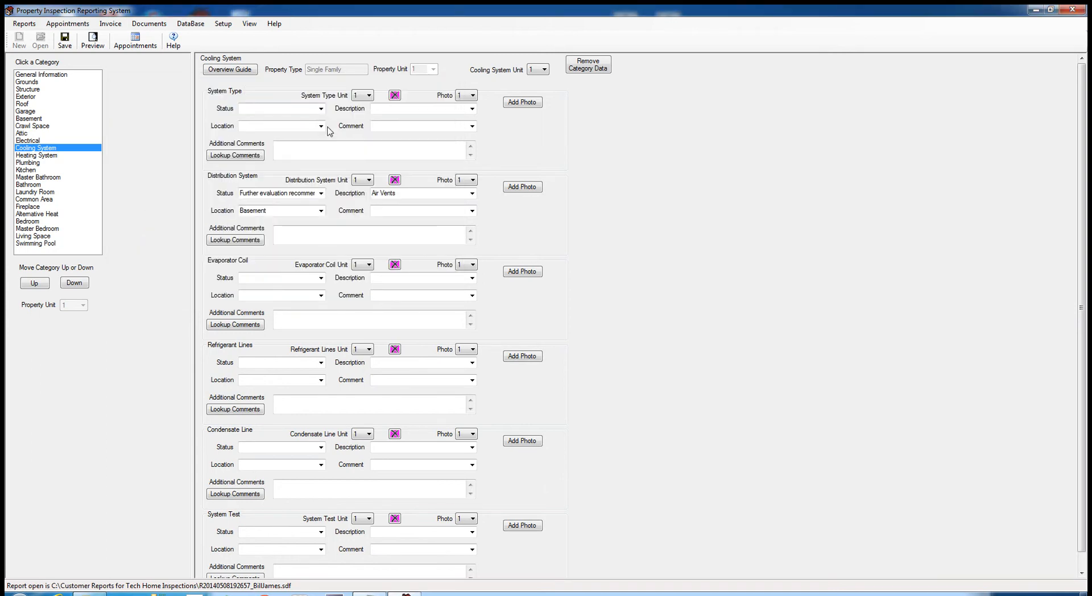
# - Check the status choices offered for System Type in Cooling System and for Sidewalks in Grounds
pyautogui.click(321, 109)
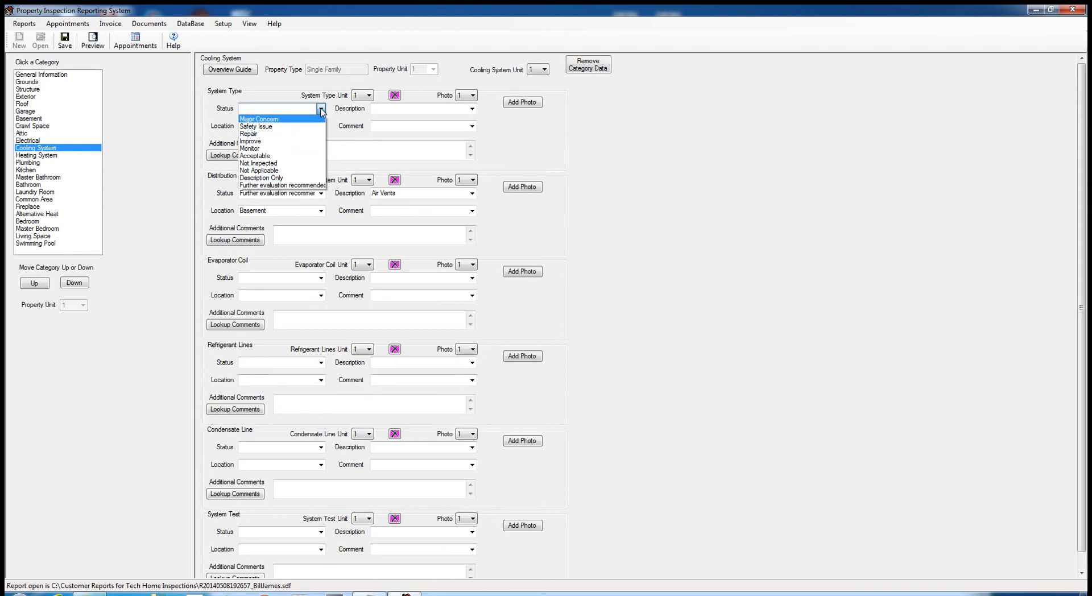
pyautogui.click(321, 109)
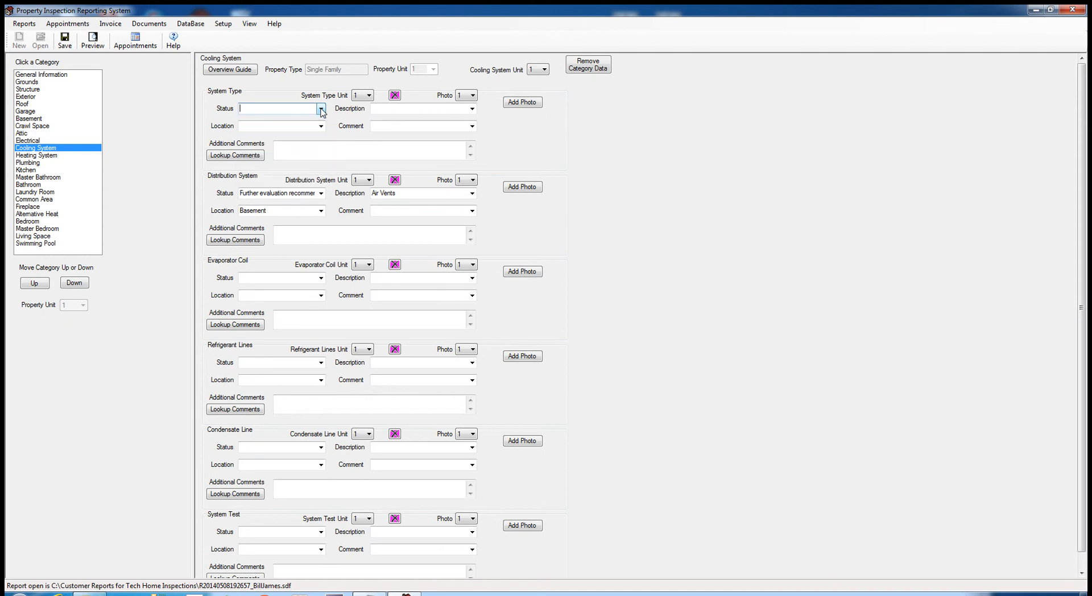
pyautogui.click(27, 82)
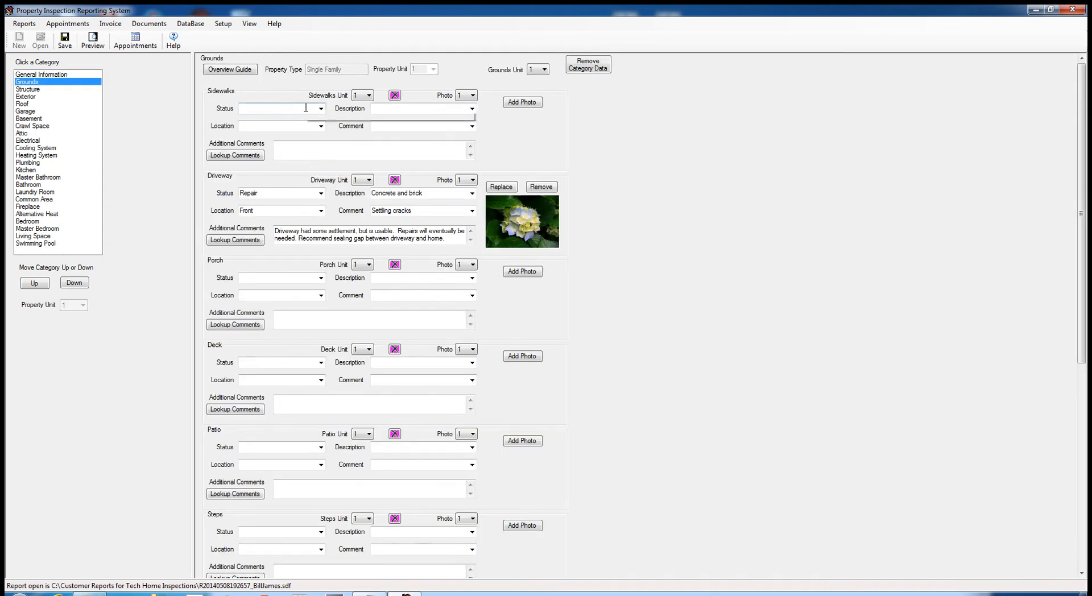
pyautogui.click(320, 109)
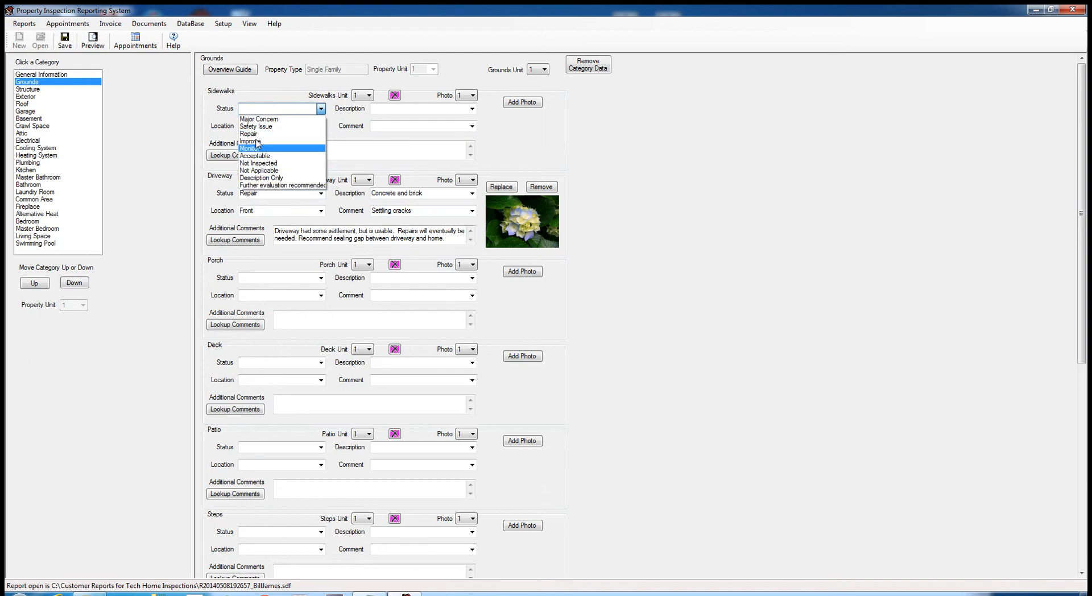
pyautogui.click(321, 109)
pyautogui.click(321, 109)
pyautogui.click(322, 112)
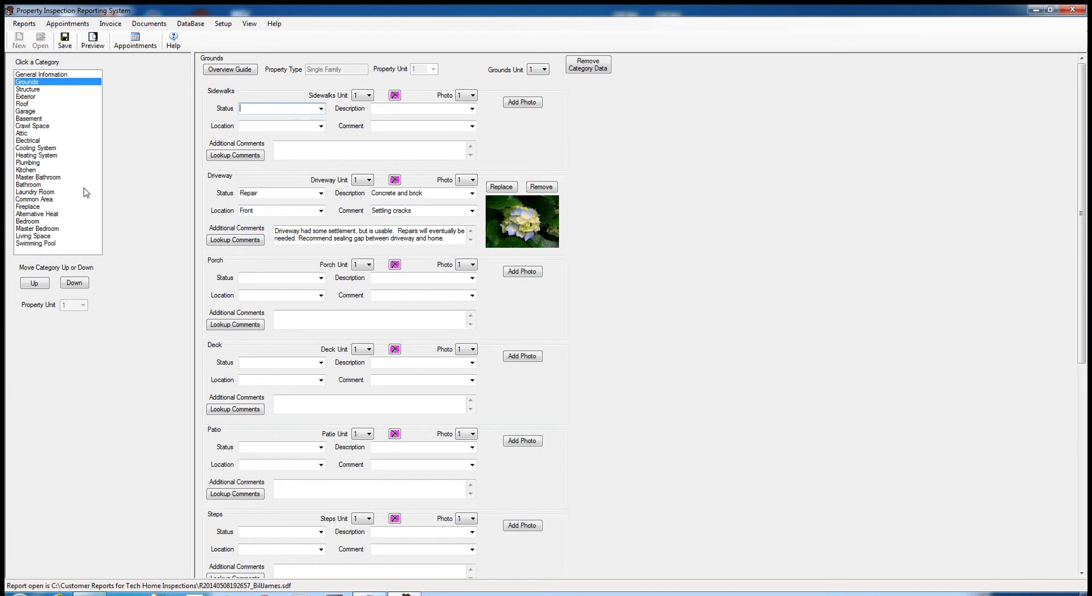
# - Make the "Further evaluation recommended" status inactive in the current report's status conventions setup, update it, and exit the setup
pyautogui.click(223, 26)
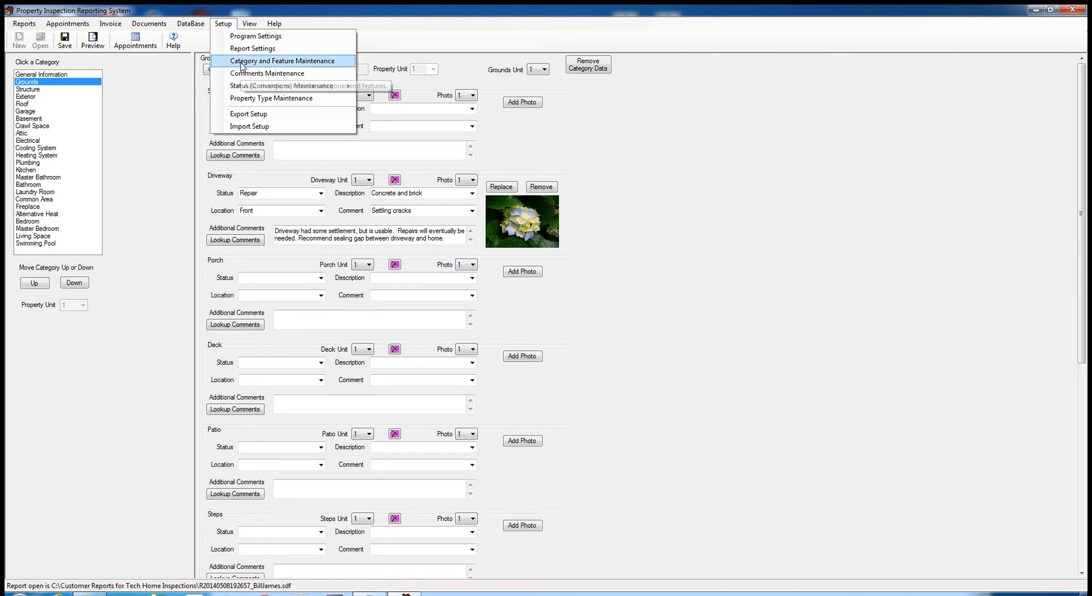
pyautogui.moveTo(245, 86)
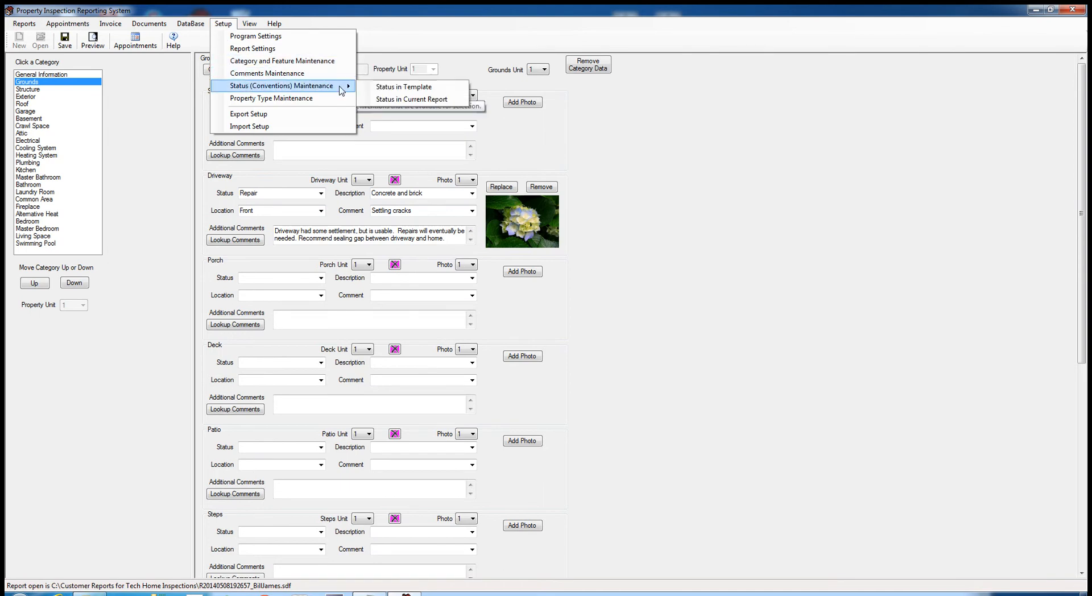
pyautogui.click(401, 98)
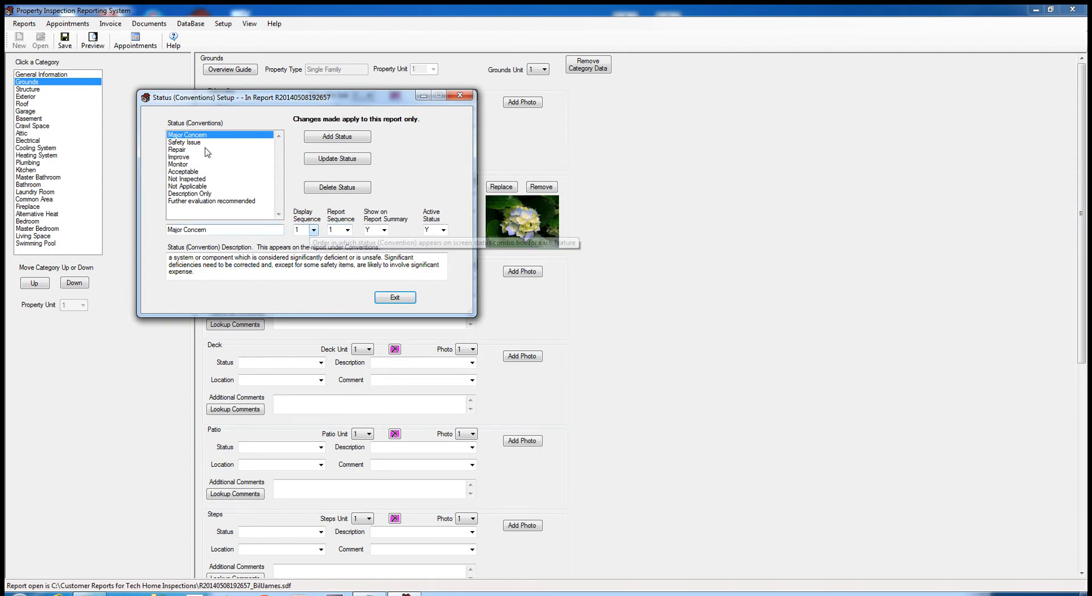
pyautogui.click(194, 203)
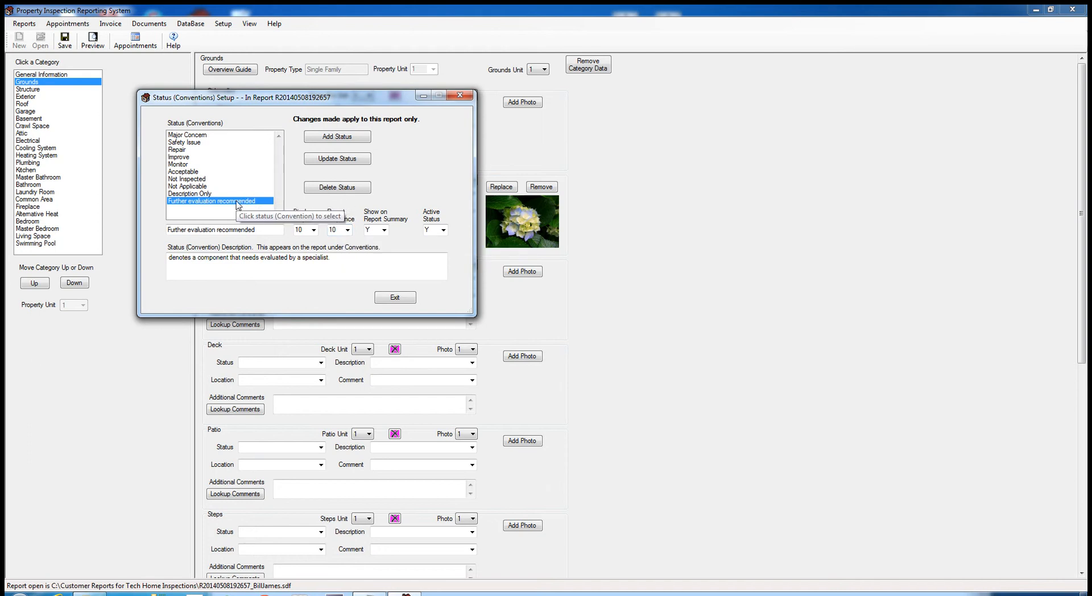
pyautogui.click(444, 231)
pyautogui.click(430, 246)
pyautogui.click(349, 161)
pyautogui.click(402, 302)
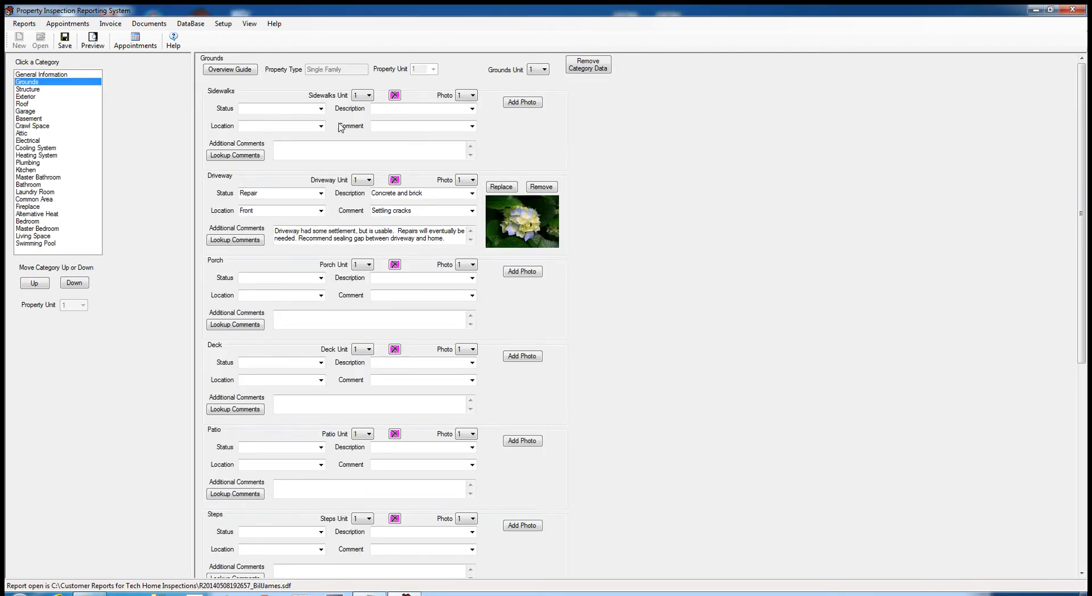
# - Check the Sidewalks status choices, preview the report to examine its conventions, Report Summary and Cooling System pages, and close the preview
pyautogui.click(321, 109)
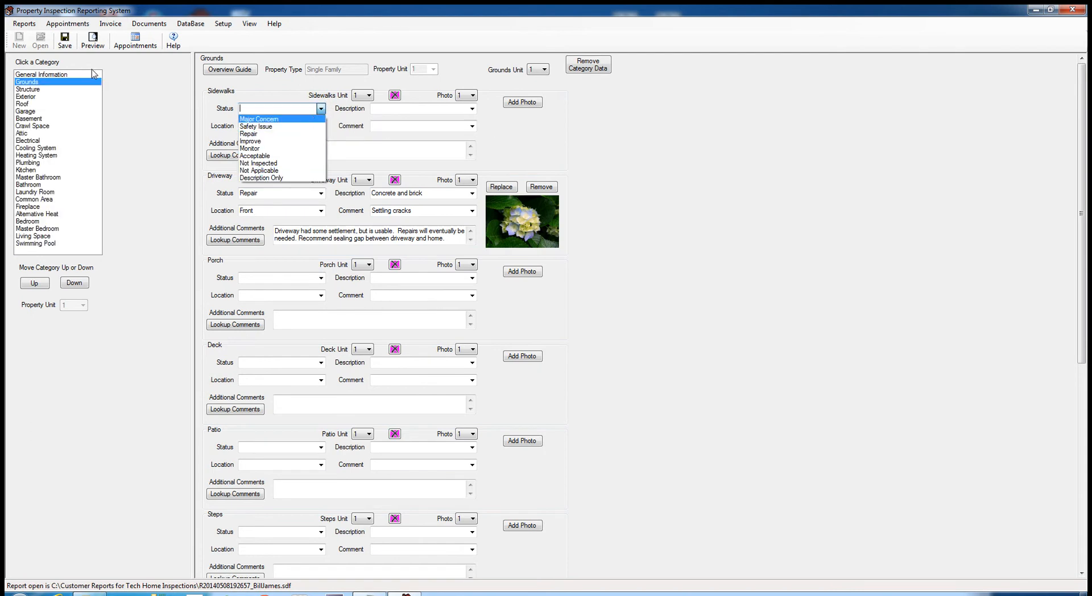
pyautogui.click(94, 49)
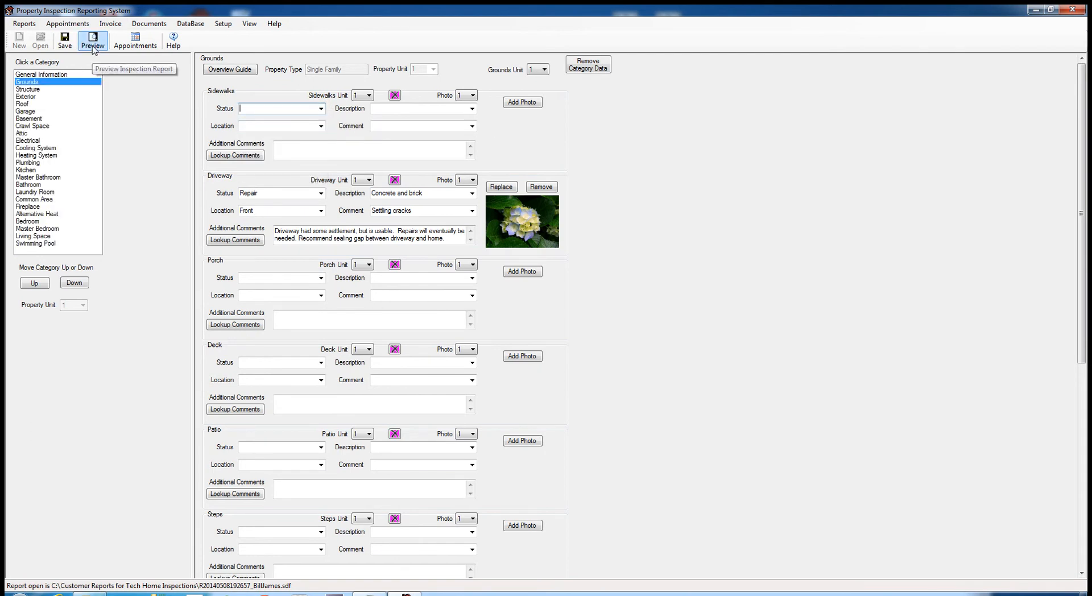
pyautogui.click(94, 46)
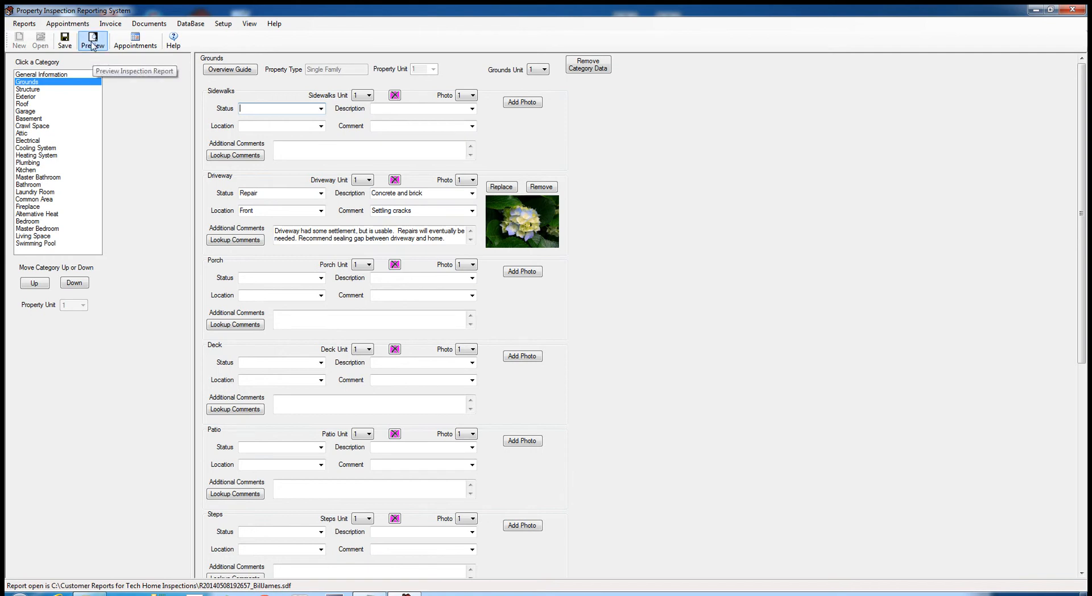
pyautogui.click(93, 44)
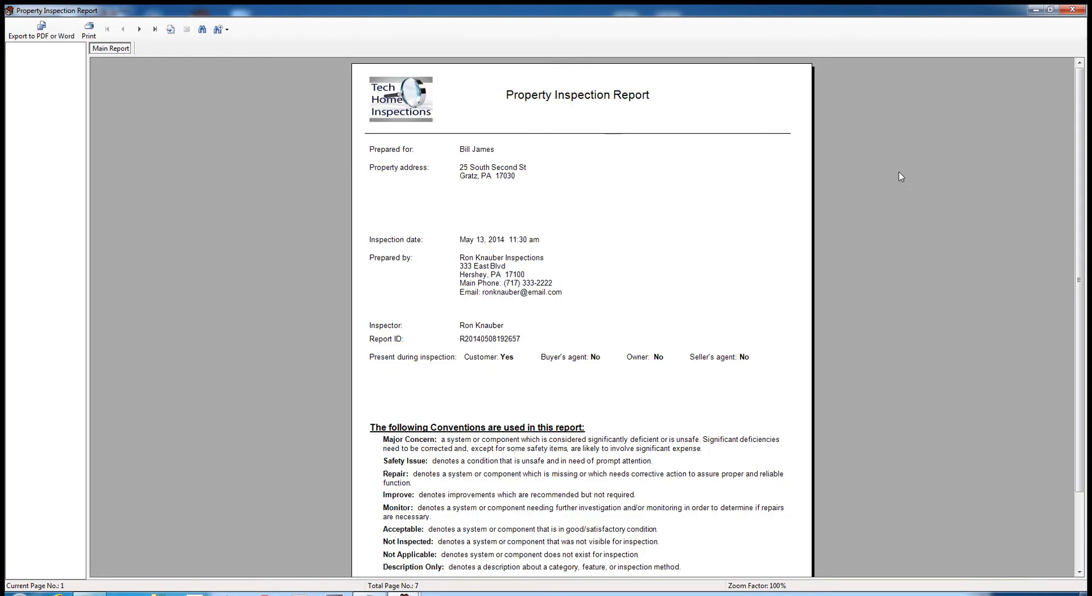
pyautogui.moveTo(1082, 206)
pyautogui.mouseDown()
pyautogui.moveTo(1088, 270)
pyautogui.moveTo(1078, 201)
pyautogui.mouseUp()
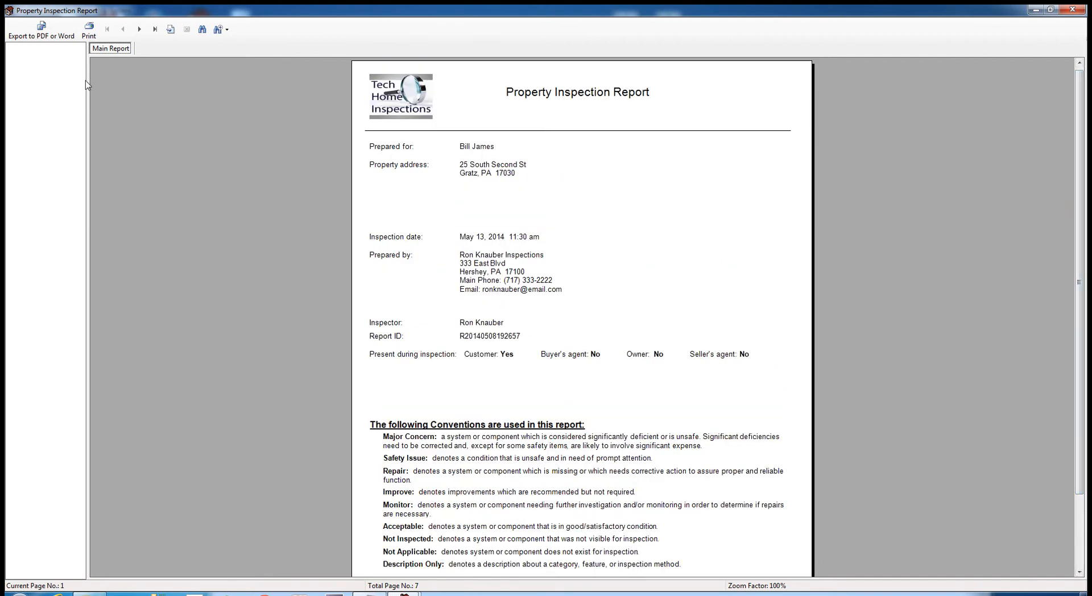
pyautogui.click(140, 31)
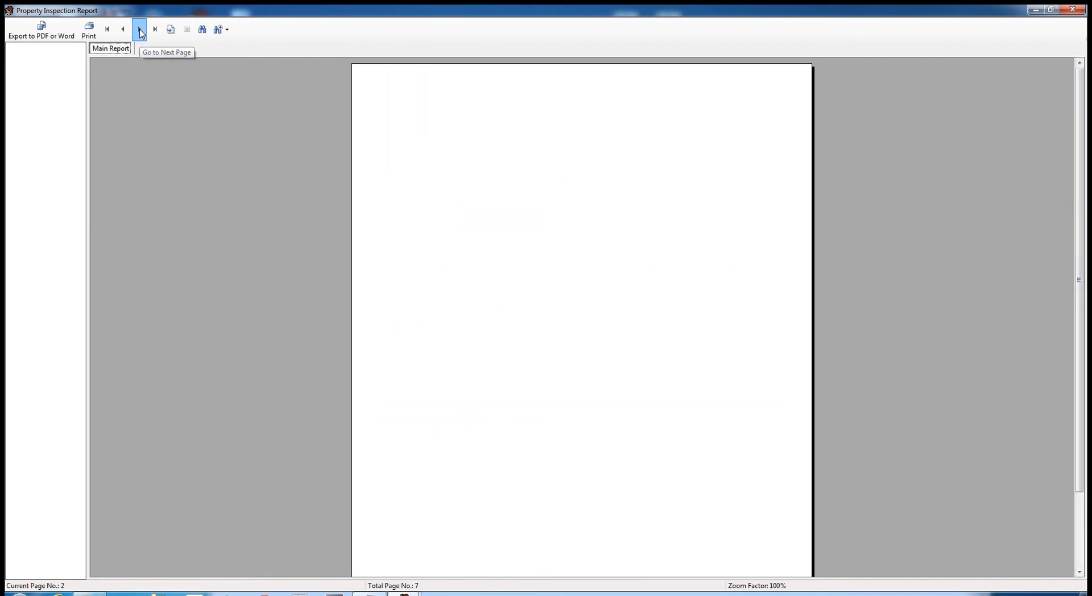
pyautogui.click(139, 30)
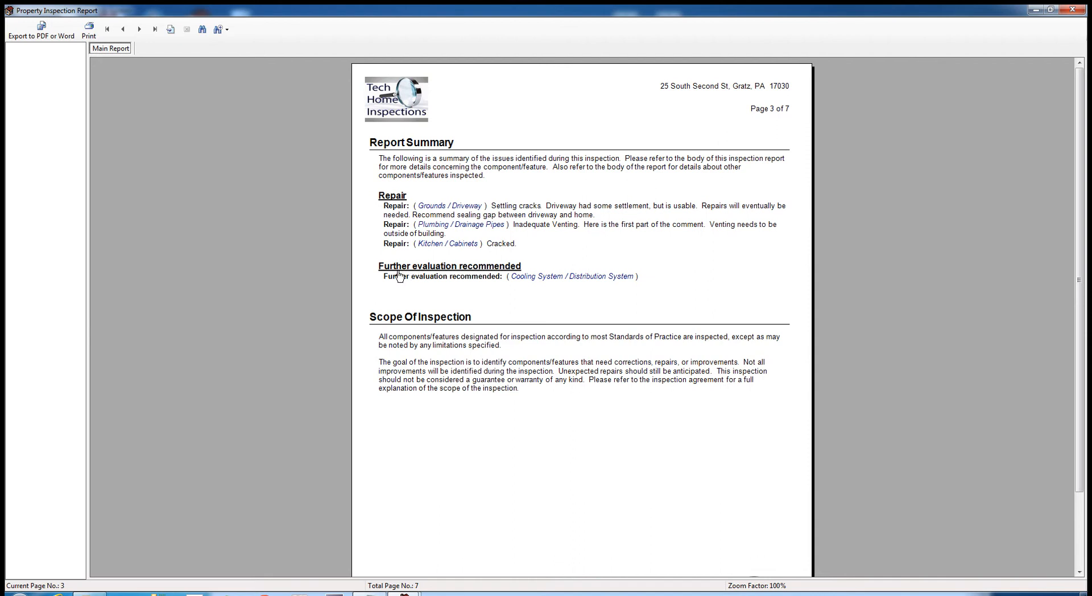
pyautogui.click(139, 31)
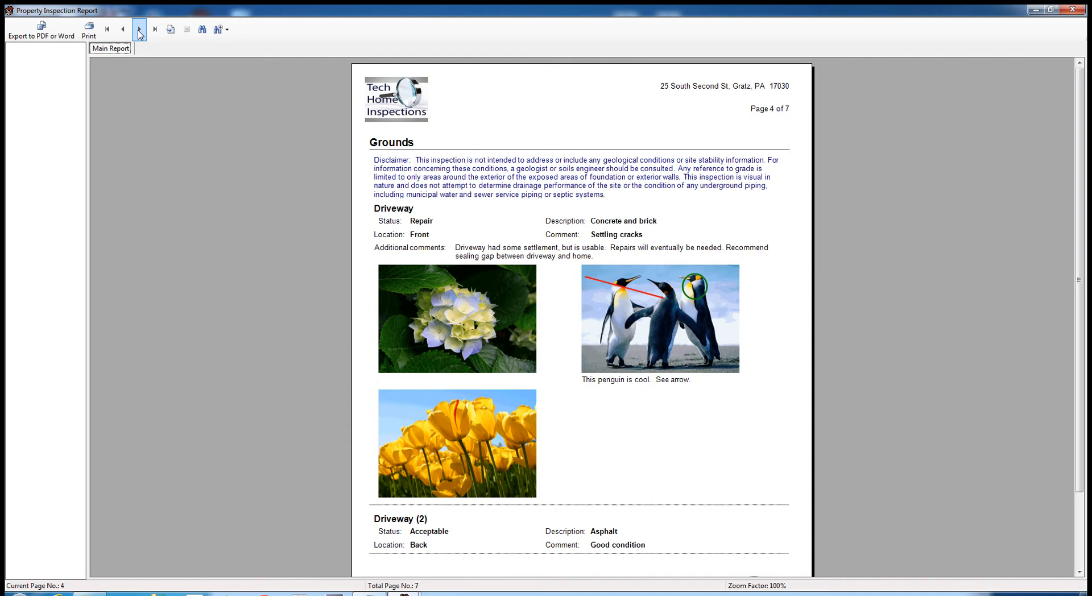
pyautogui.click(139, 31)
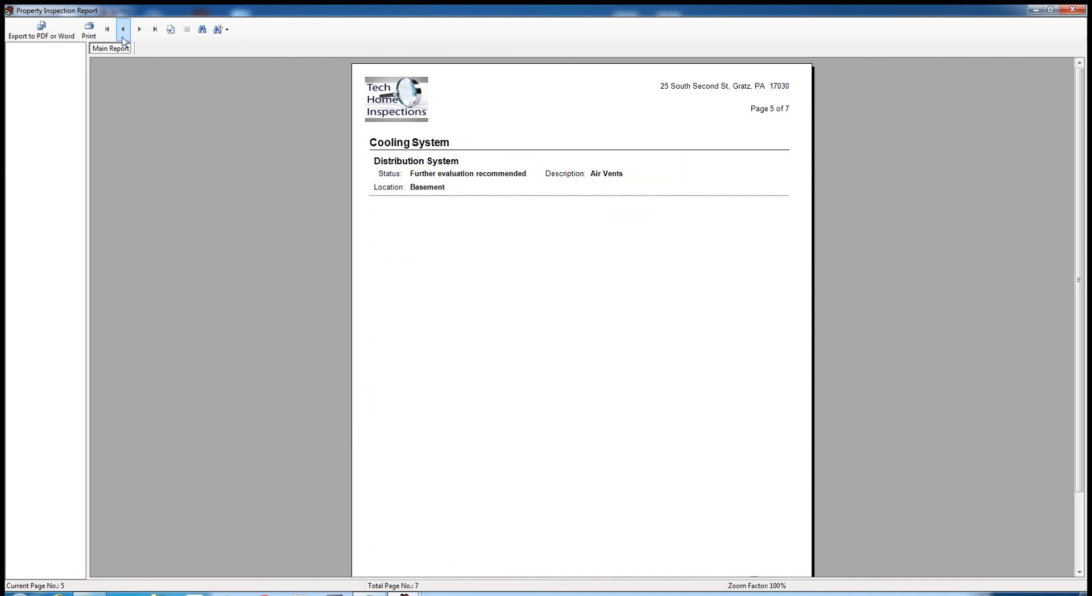
pyautogui.click(123, 31)
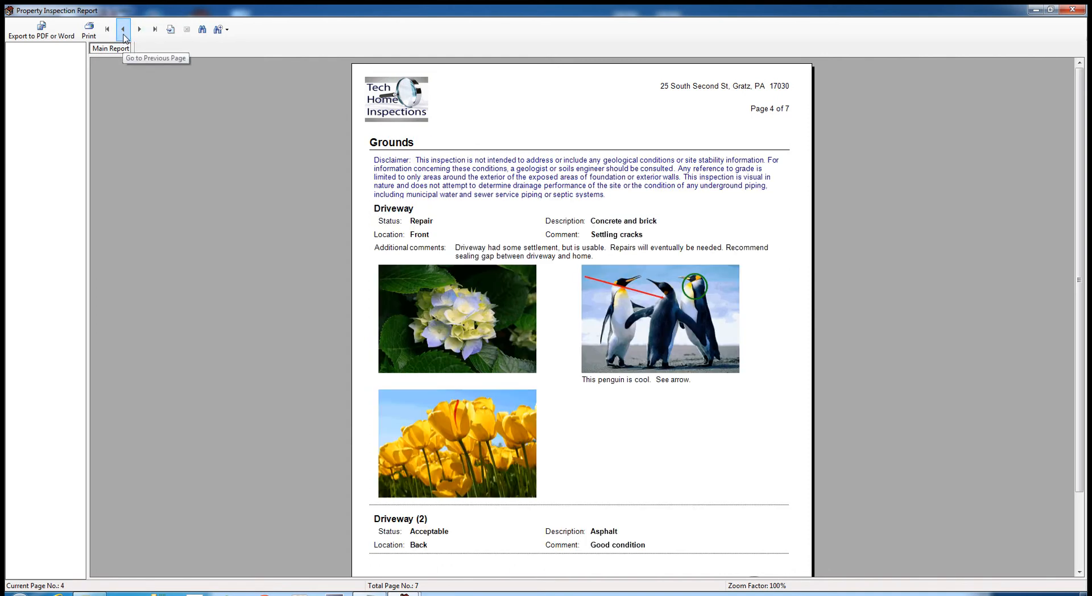
pyautogui.click(1074, 9)
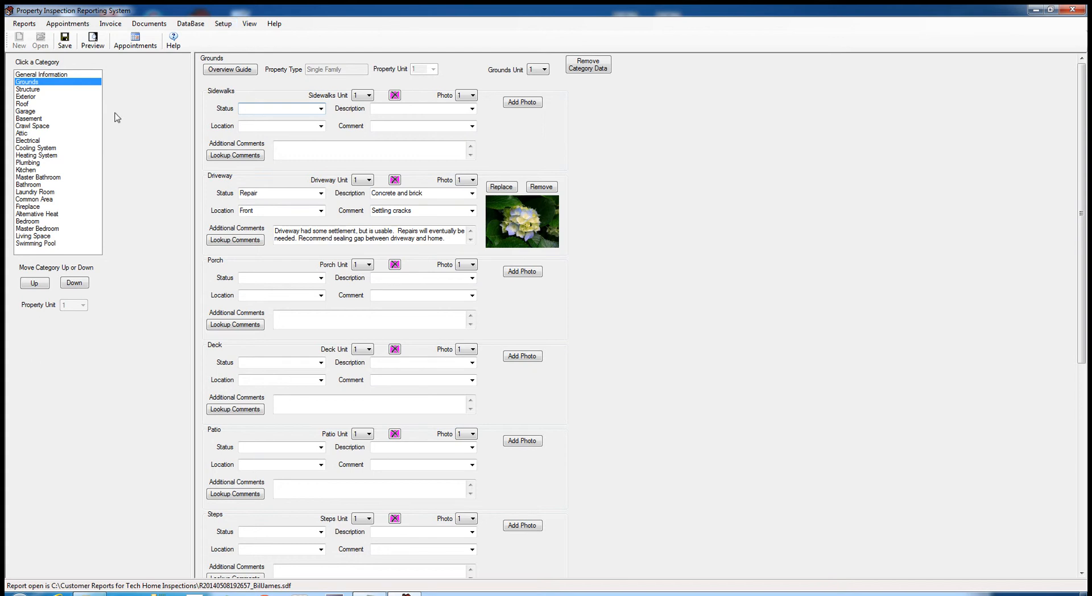
# - Open the Cooling System category and check the comment choices for its Distribution System
pyautogui.click(50, 149)
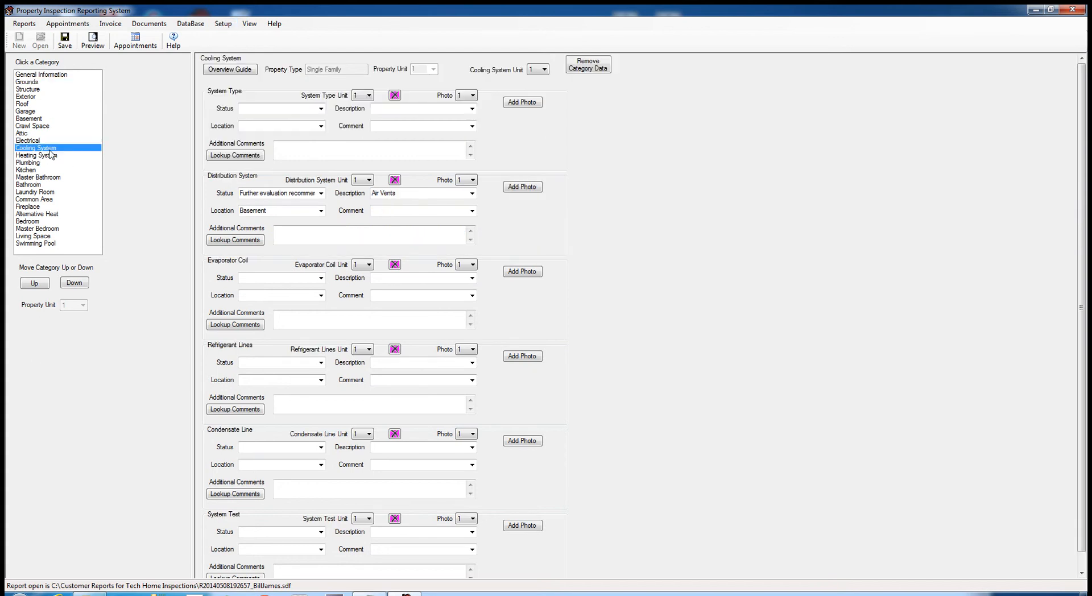
pyautogui.click(472, 211)
pyautogui.click(473, 211)
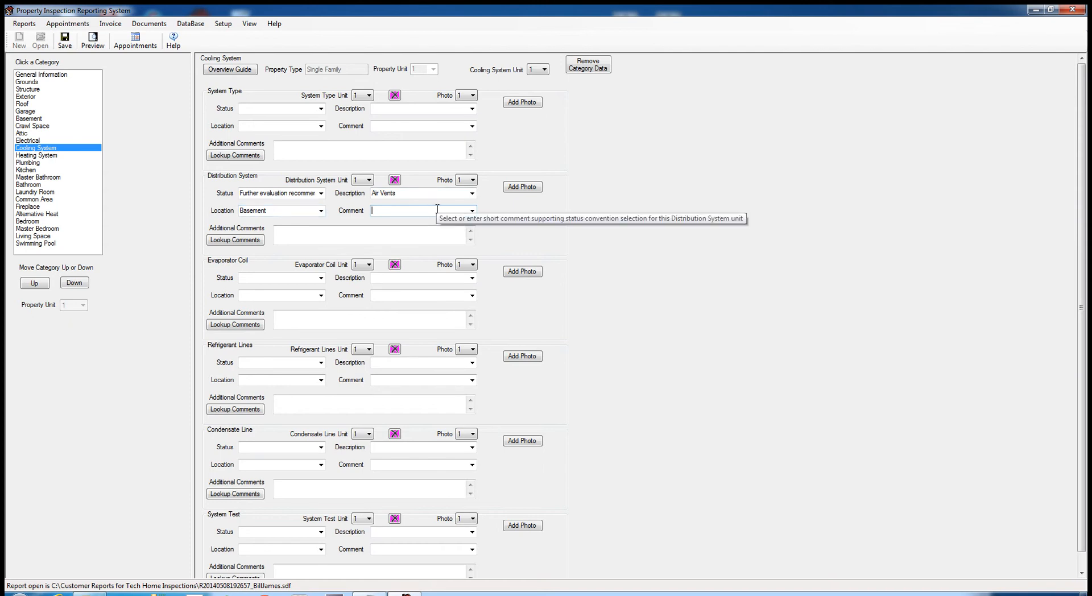
# - Open the category and feature setup, review the description, location and comment items for Cooling System's System Type, and exit
pyautogui.click(224, 24)
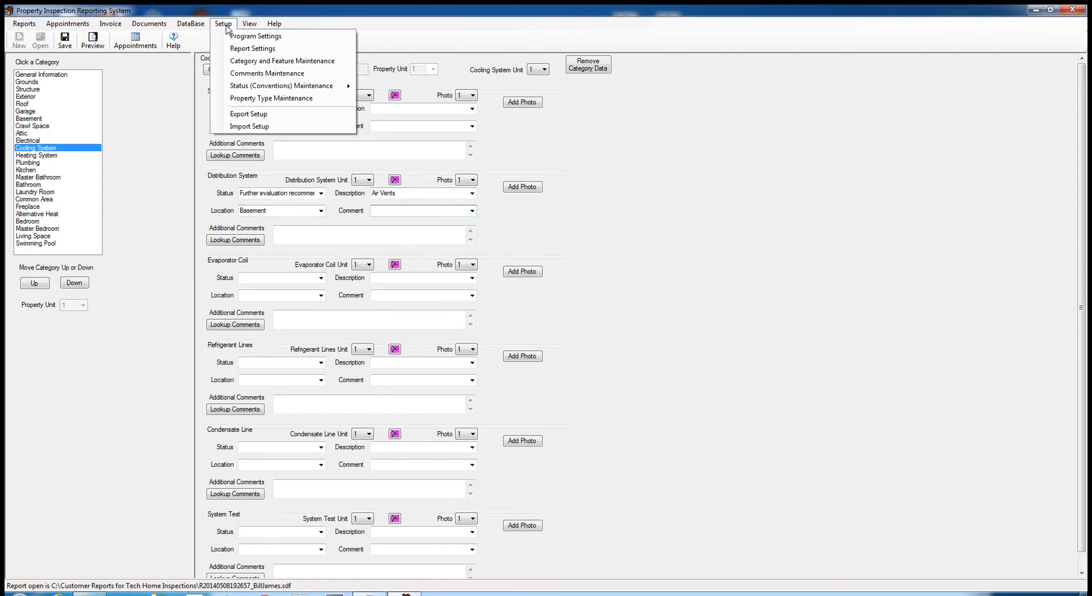
pyautogui.click(257, 63)
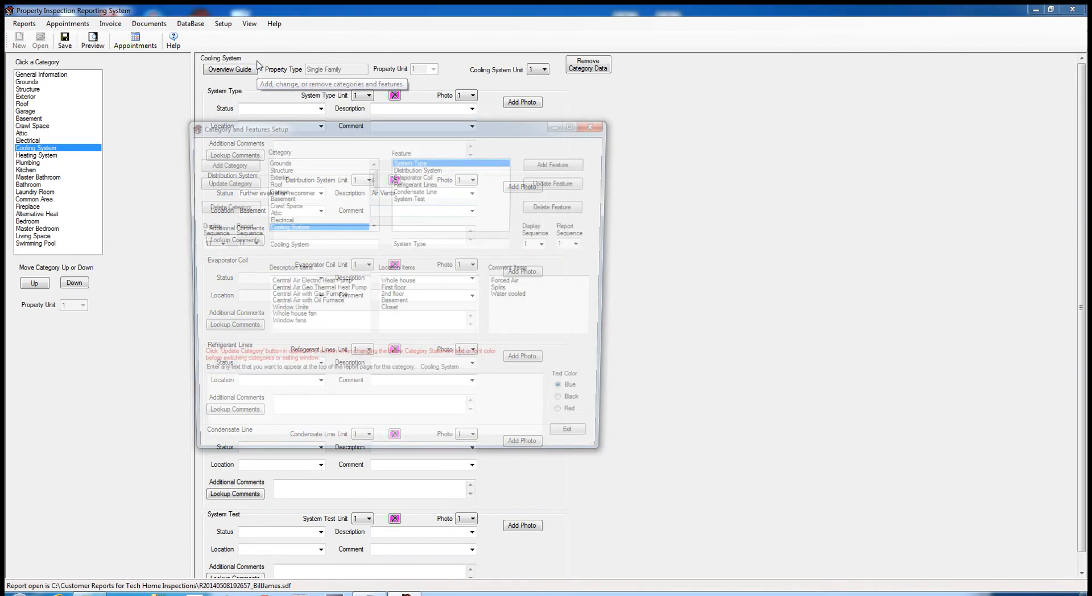
pyautogui.moveTo(405, 124); pyautogui.dragTo(741, 134)
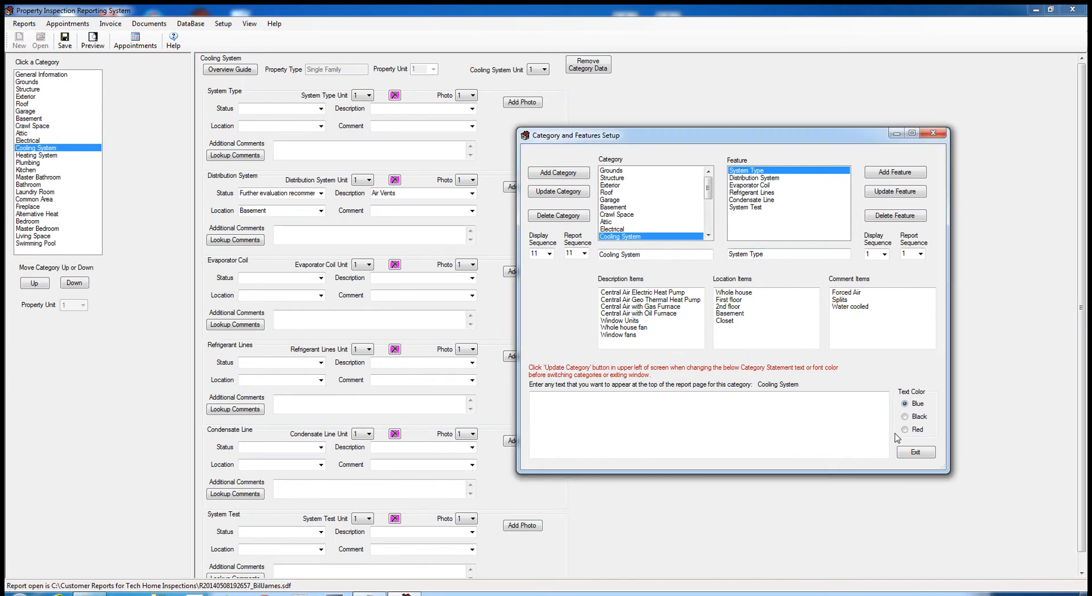
pyautogui.click(916, 453)
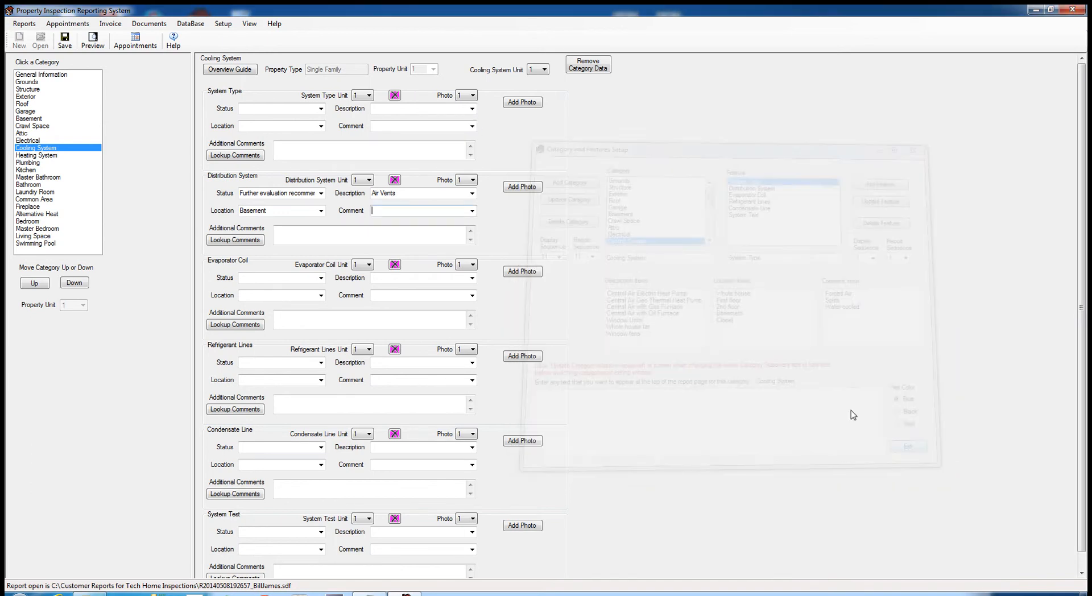
# - Check the description and location choices offered for System Type in the Cooling System category
pyautogui.click(473, 109)
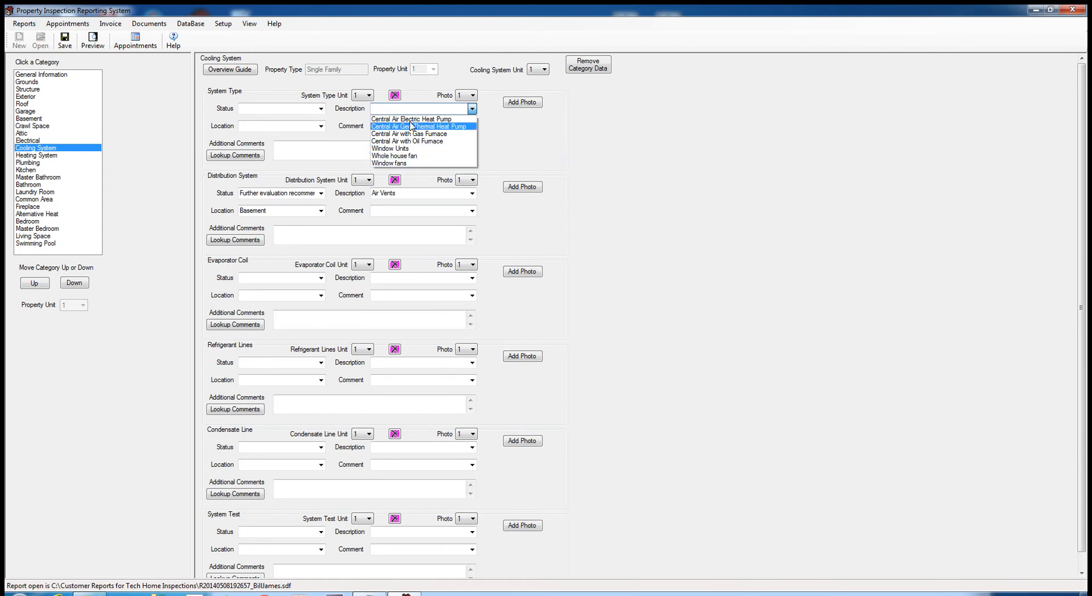
pyautogui.click(531, 132)
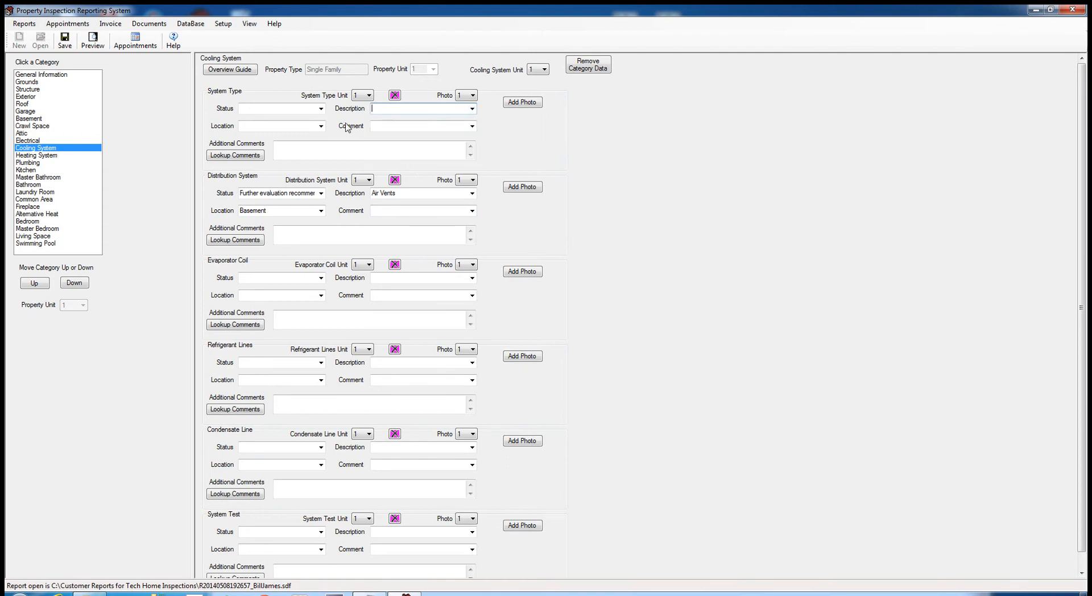
pyautogui.click(322, 126)
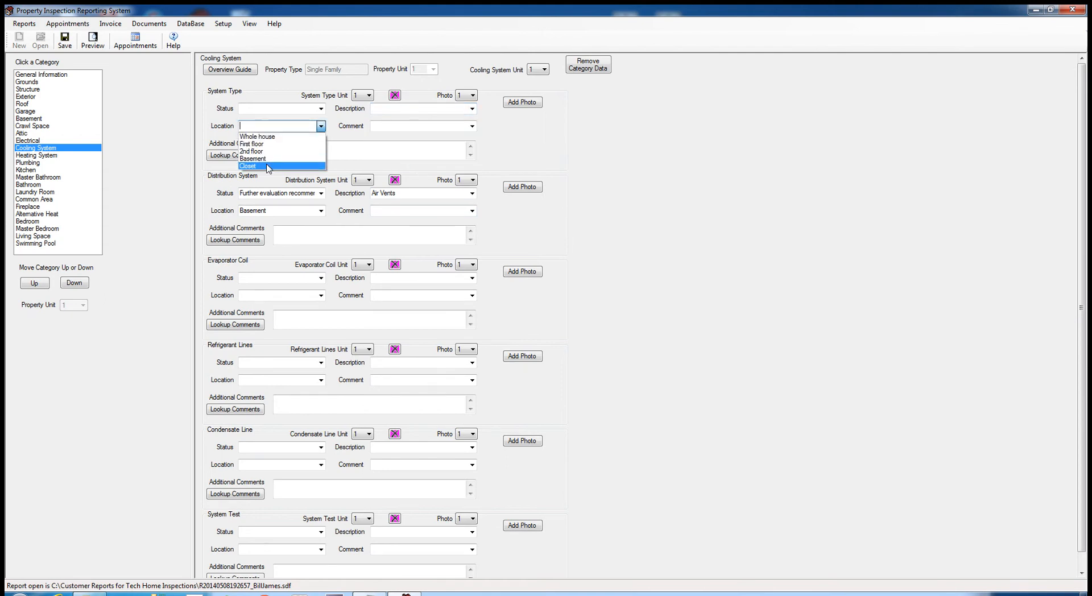
pyautogui.click(322, 130)
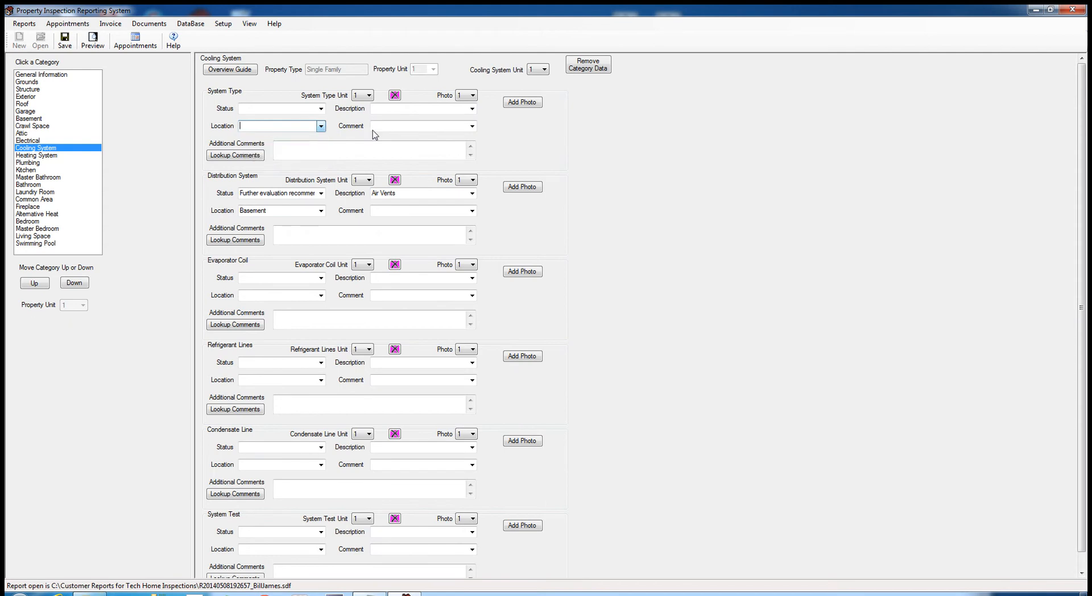
# - Check the comment choices for System Type, and open the category and feature setup window clear of the report's fields
pyautogui.click(472, 127)
pyautogui.click(476, 126)
pyautogui.click(223, 24)
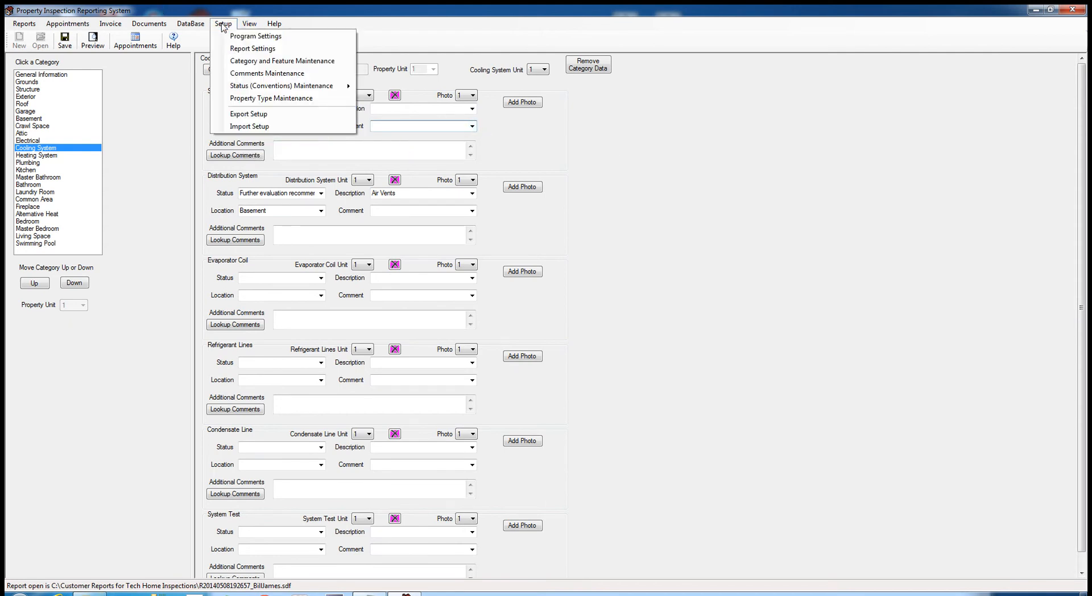
pyautogui.click(257, 62)
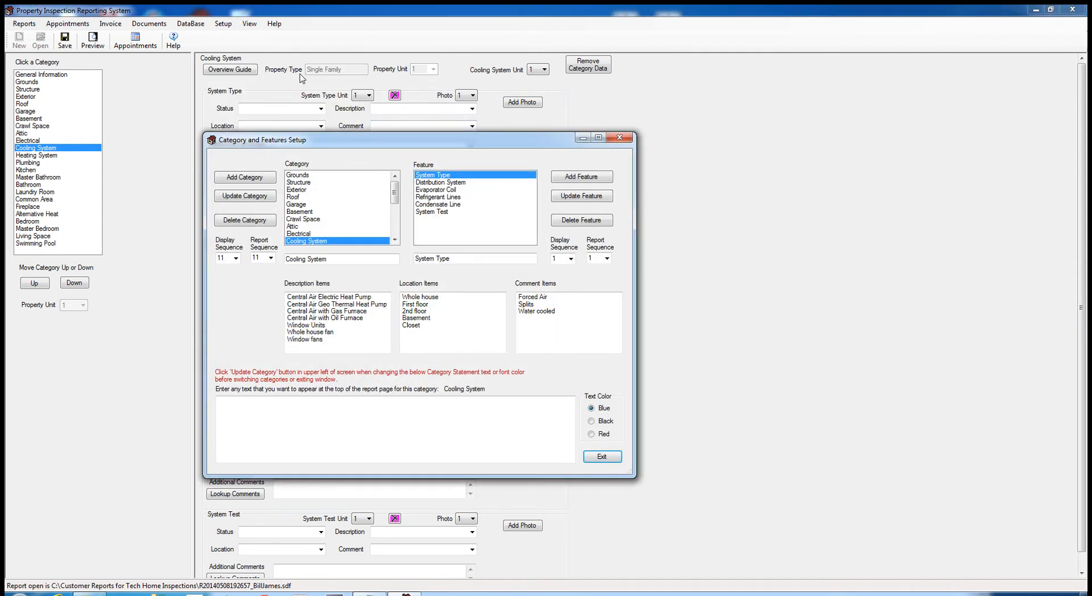
pyautogui.moveTo(457, 139); pyautogui.dragTo(660, 142)
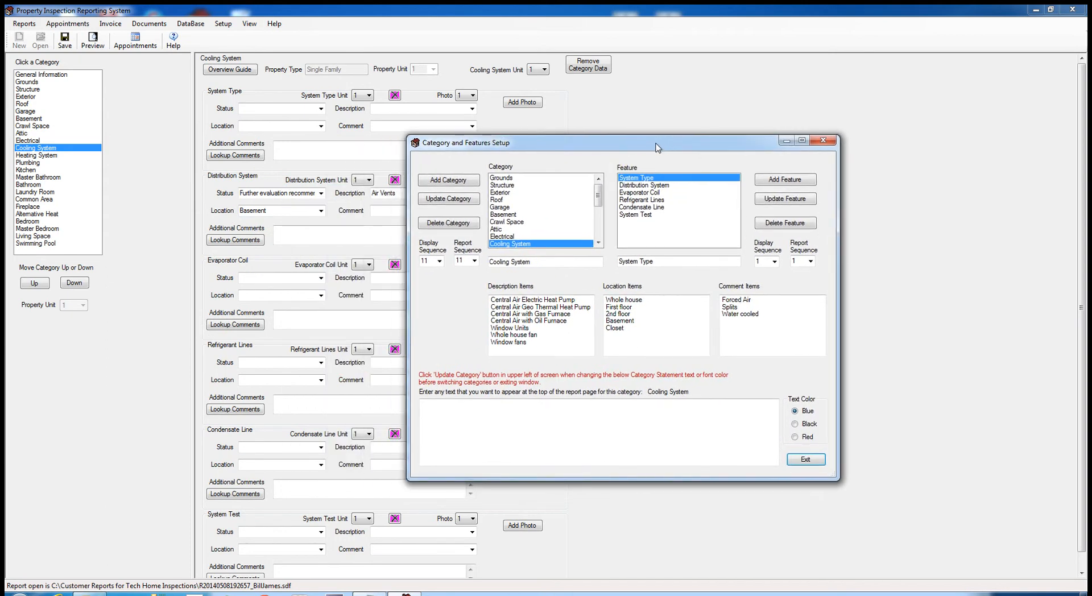
pyautogui.moveTo(539, 142); pyautogui.dragTo(582, 124)
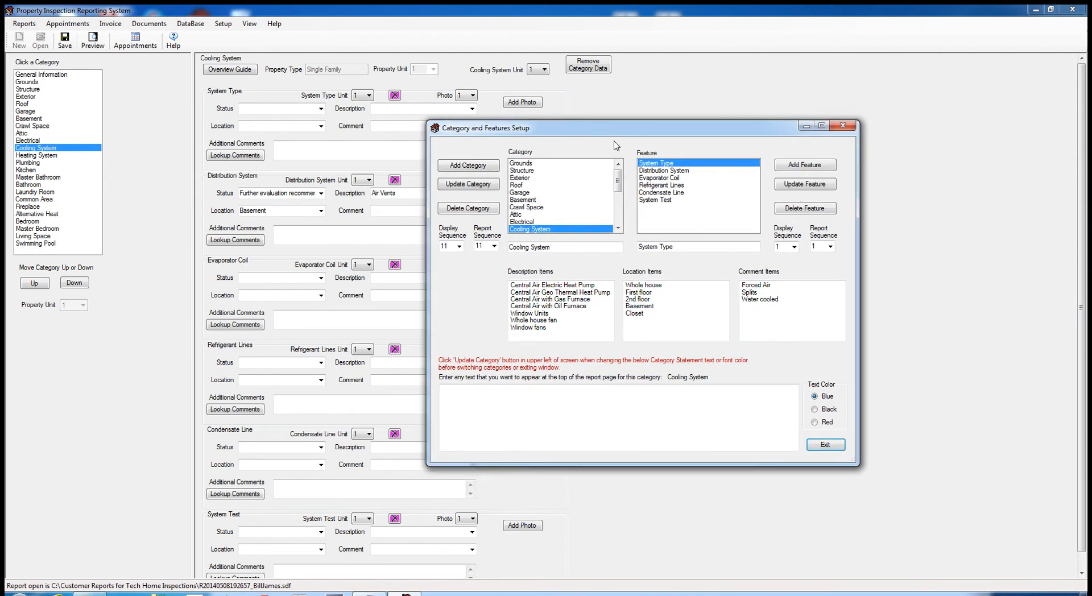
pyautogui.click(782, 285)
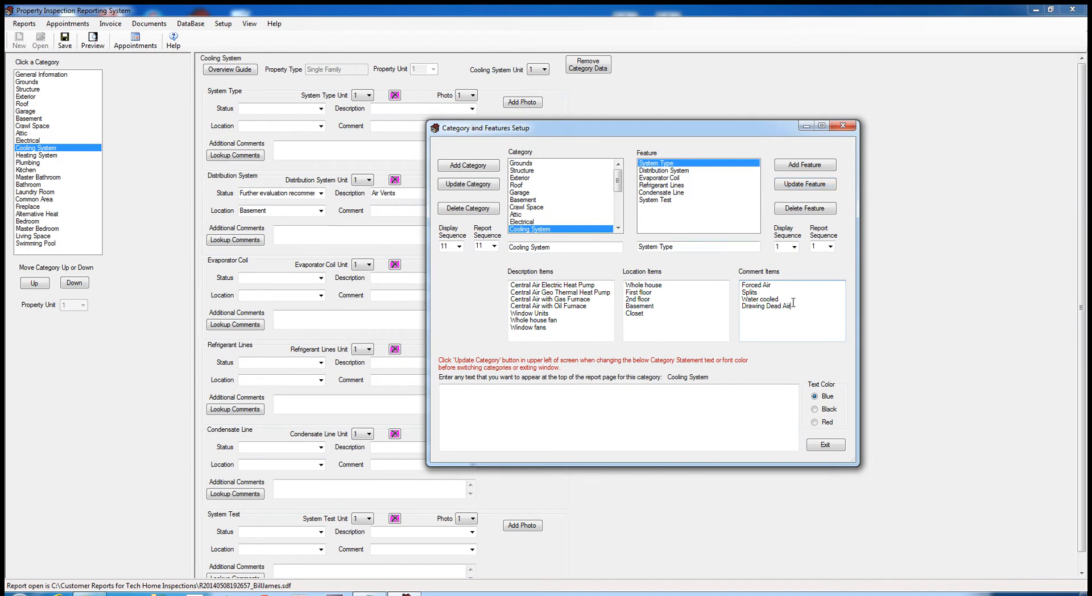
pyautogui.moveTo(793, 302); pyautogui.dragTo(728, 312)
pyautogui.press('Delete')
# - Add the comment item "Drawing dead air" to Cooling System's Distribution System feature, update the feature and exit the setup
pyautogui.click(677, 171)
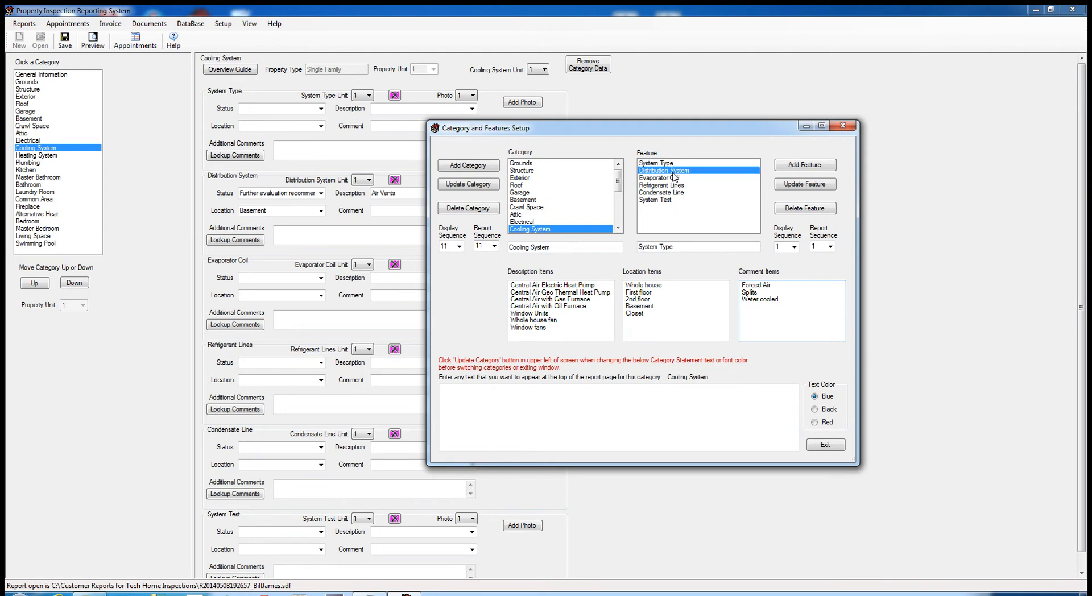
pyautogui.click(799, 325)
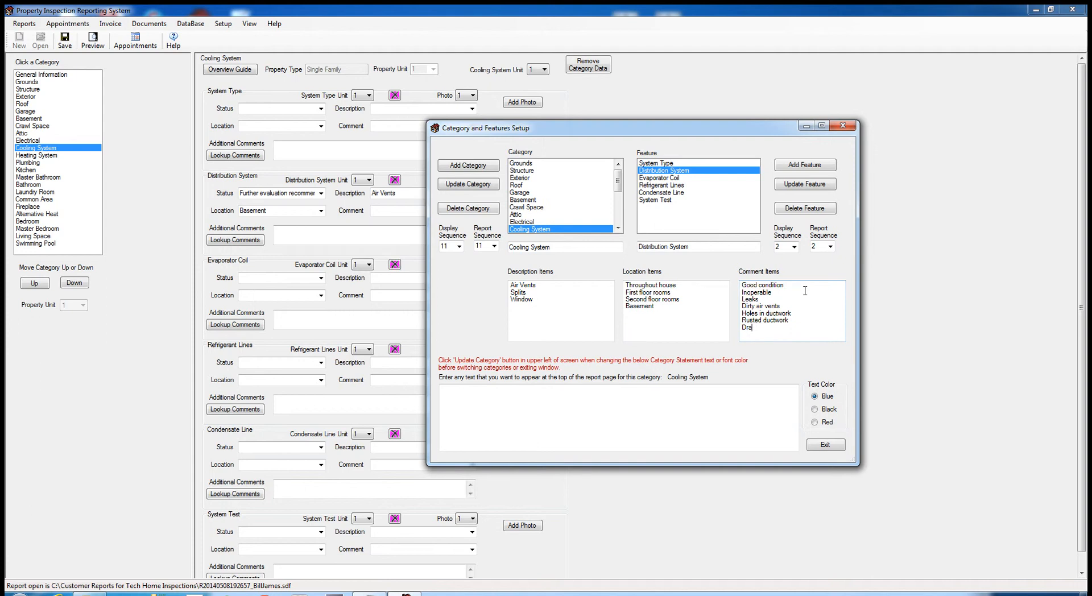
pyautogui.write('Drawing dead air')
pyautogui.click(810, 186)
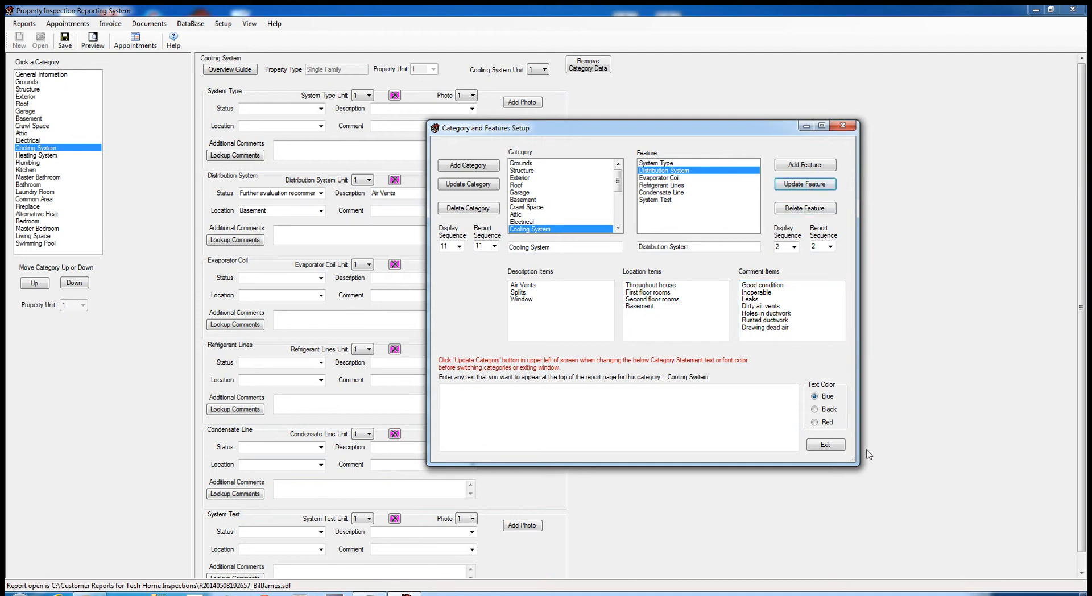
pyautogui.click(840, 447)
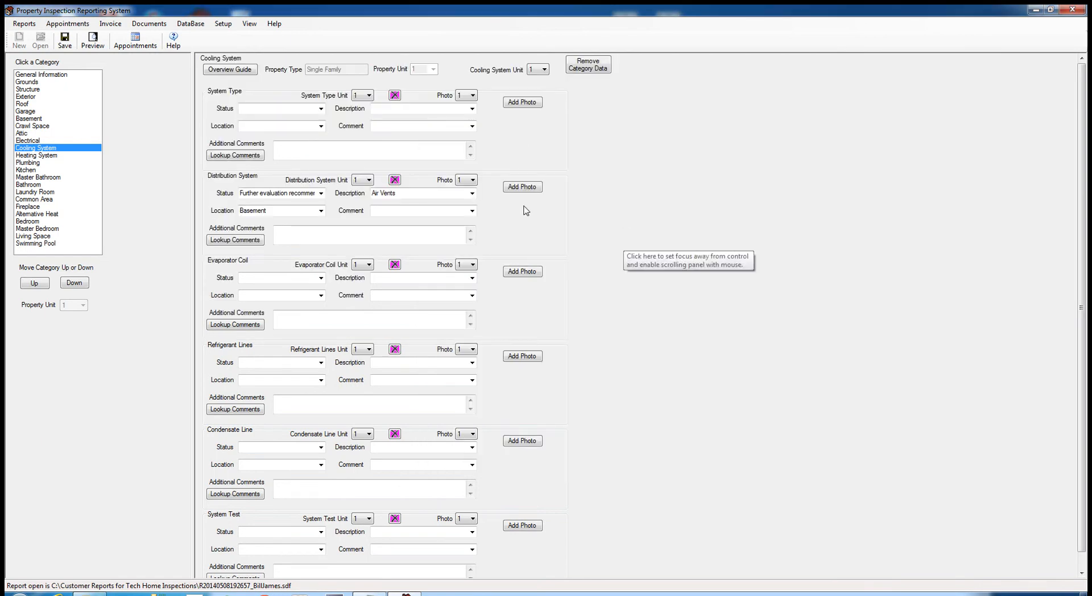
# - Set the Distribution System comment in the report to "Drawing dead air"
pyautogui.click(472, 212)
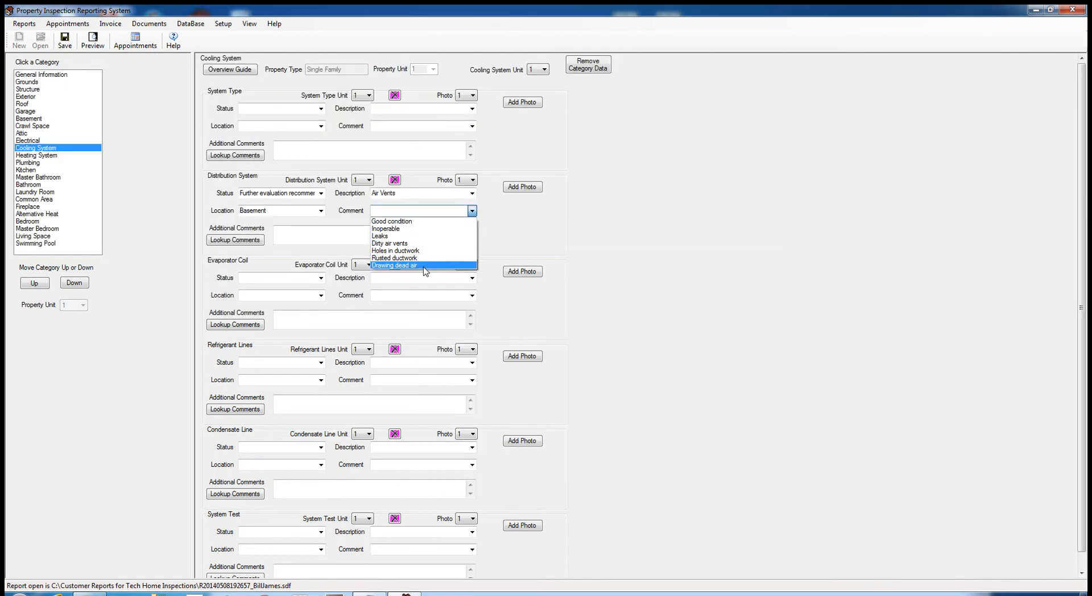
pyautogui.click(435, 274)
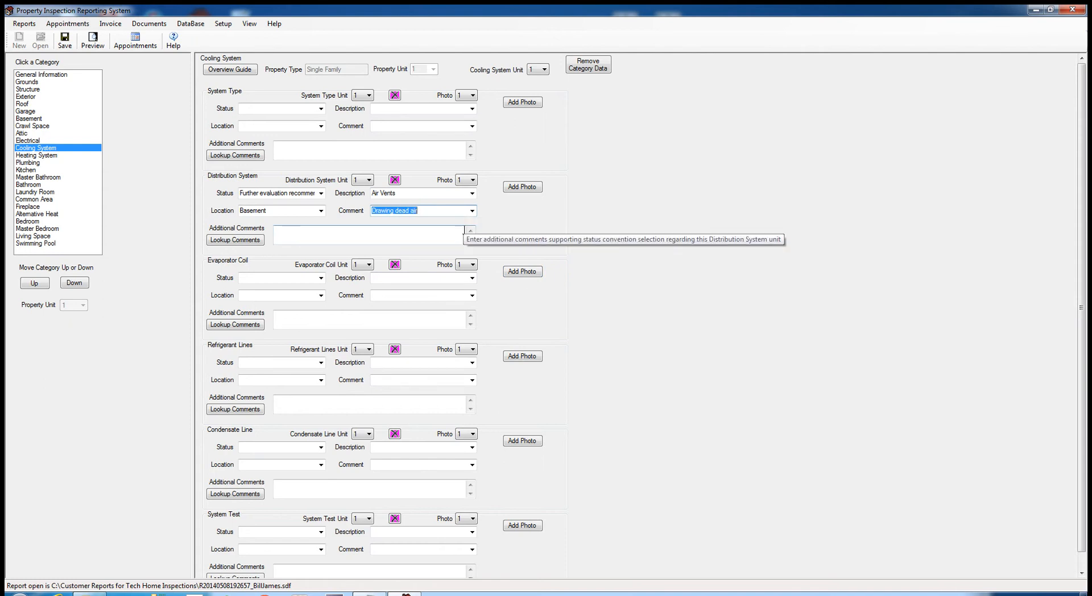
pyautogui.click(444, 212)
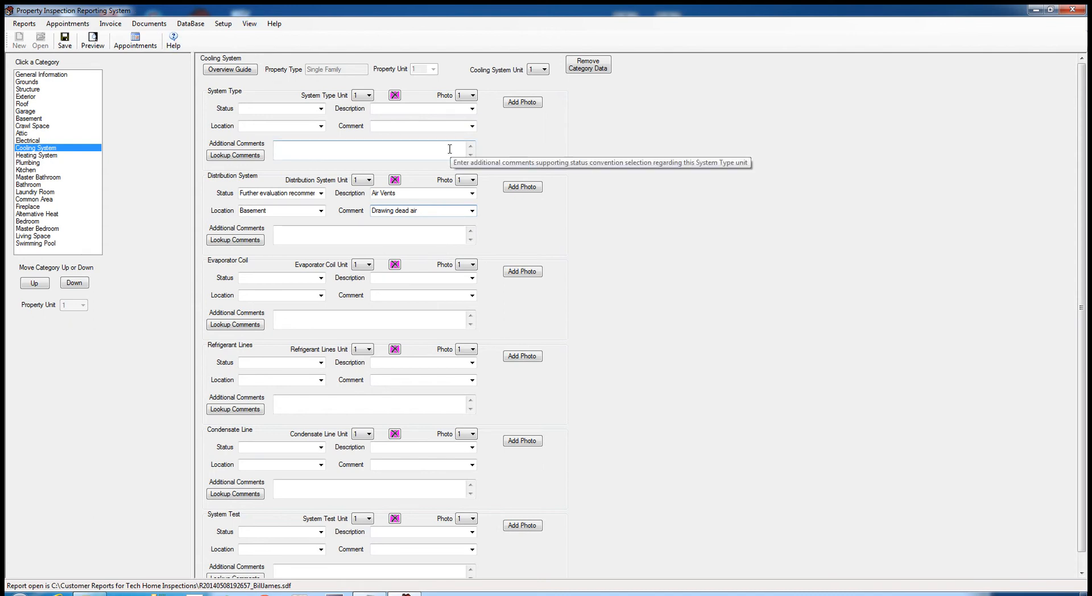
# - Open Distribution System's lookup comments and copy the text from "Return air needs to be 100% conditioned air" to "proper installation." in Notepad's FurtherEvaluationRecommended file
pyautogui.click(239, 241)
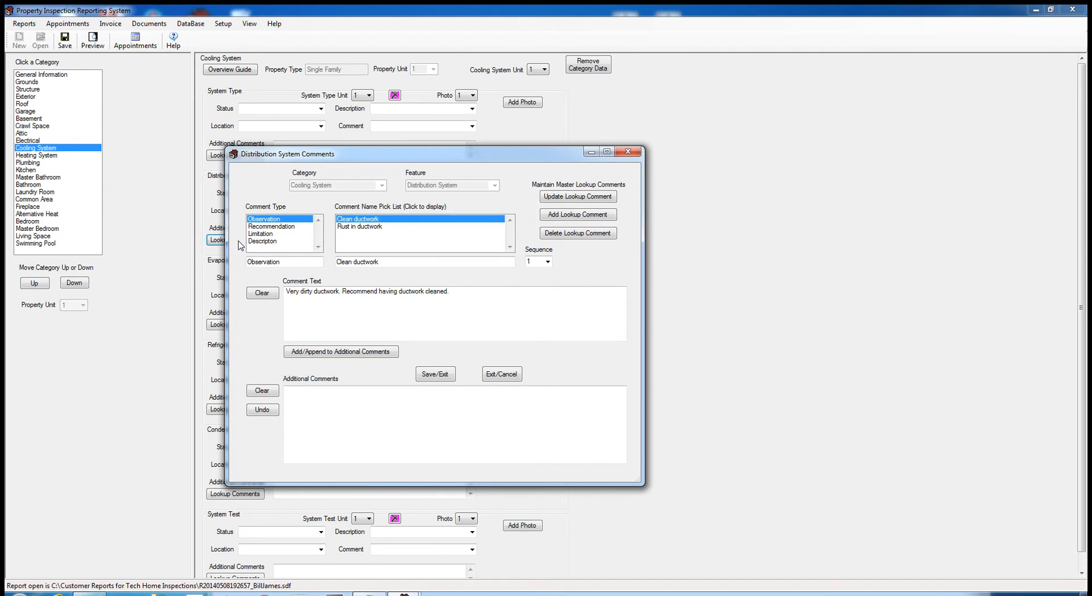
pyautogui.moveTo(393, 157); pyautogui.dragTo(662, 106)
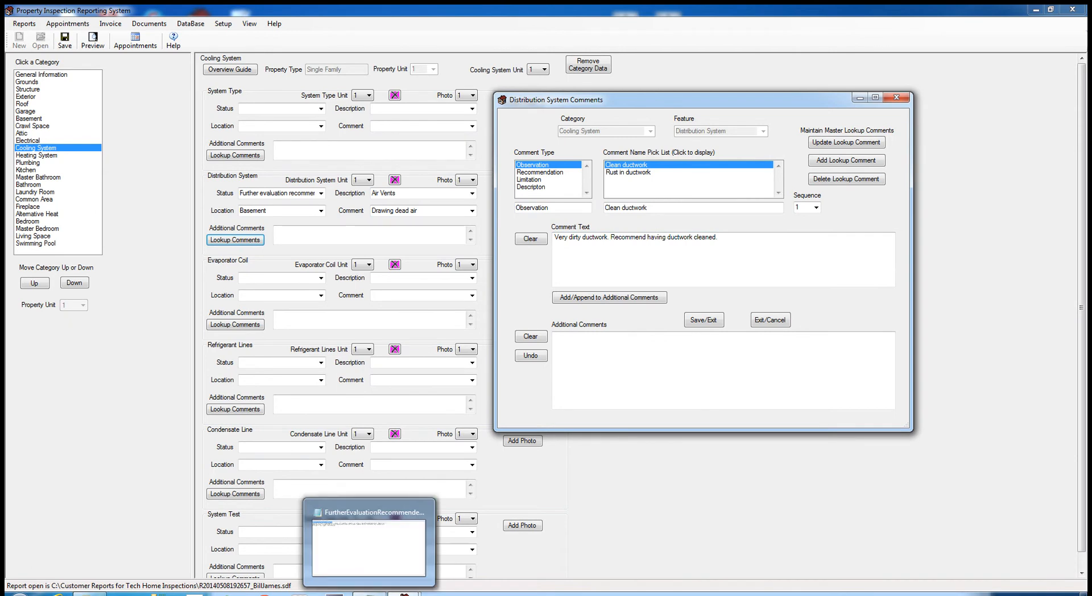
pyautogui.click(370, 593)
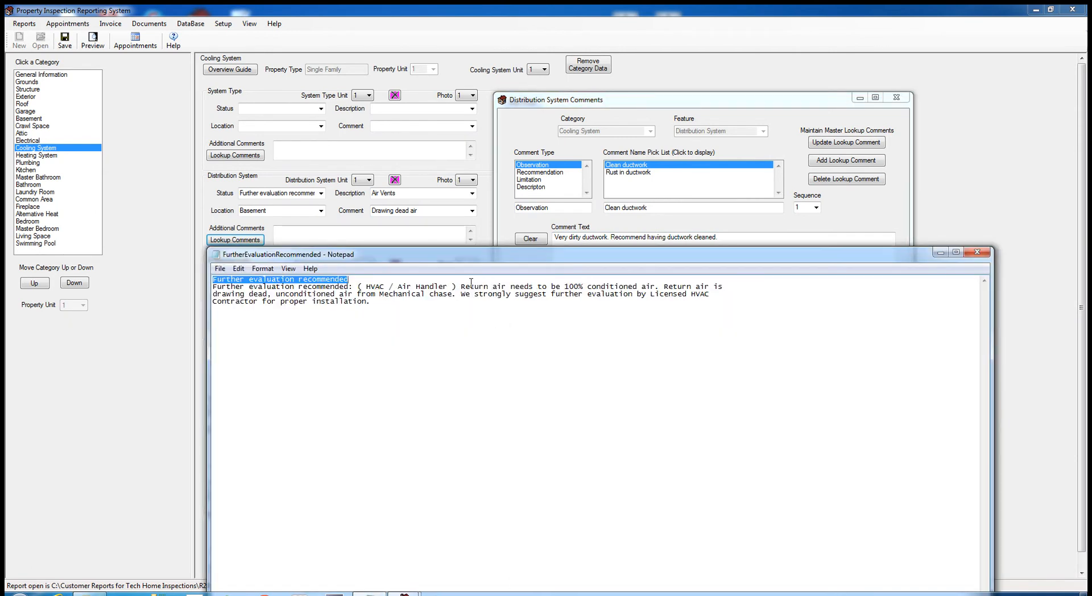
pyautogui.moveTo(462, 286); pyautogui.dragTo(717, 299)
pyautogui.rightClick(594, 292)
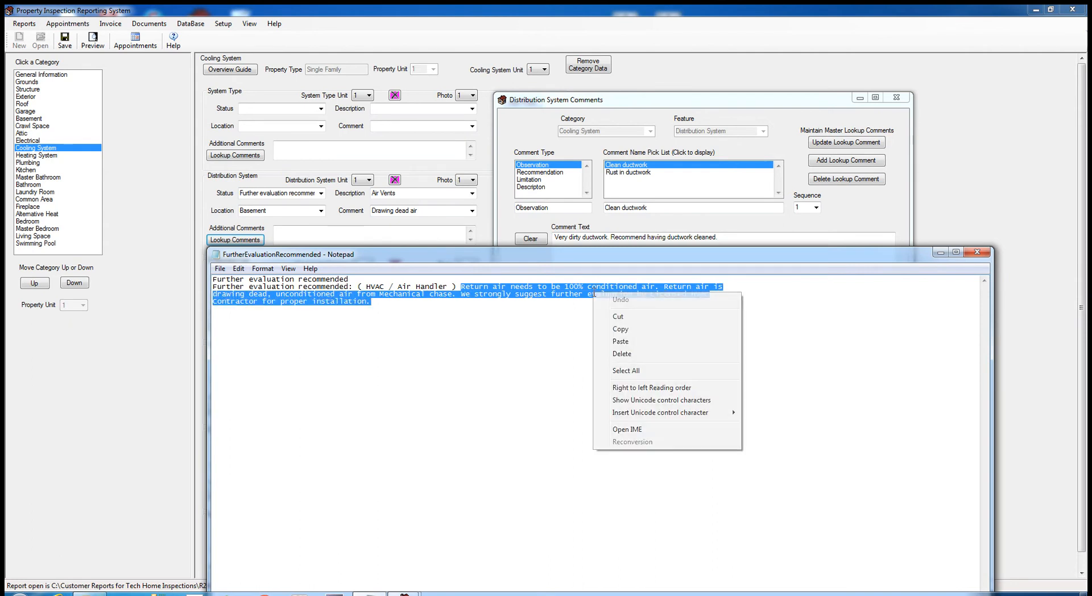
pyautogui.click(631, 330)
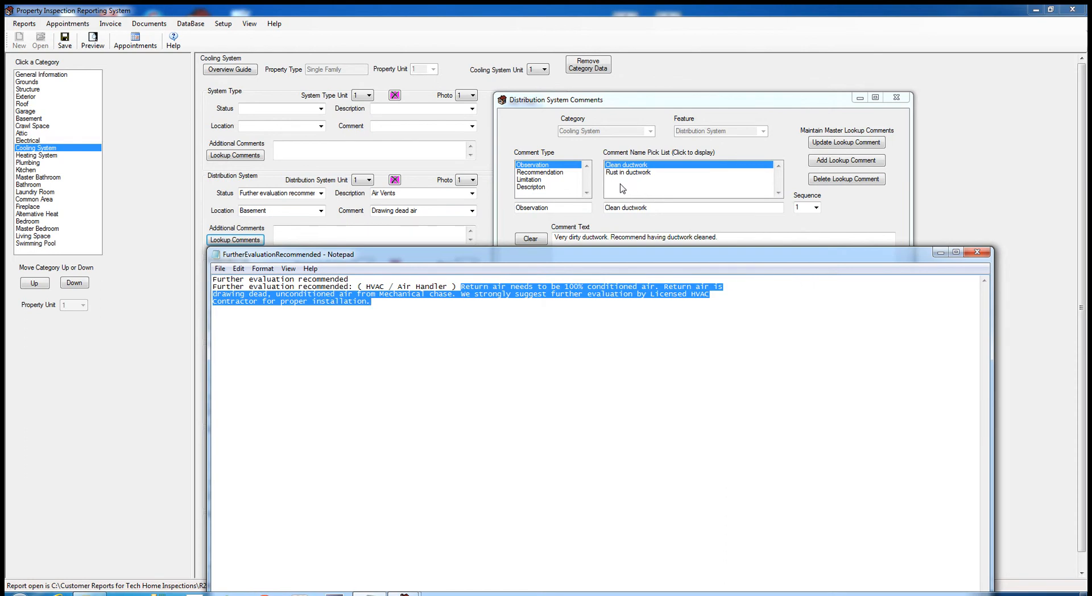
pyautogui.rightClick(582, 289)
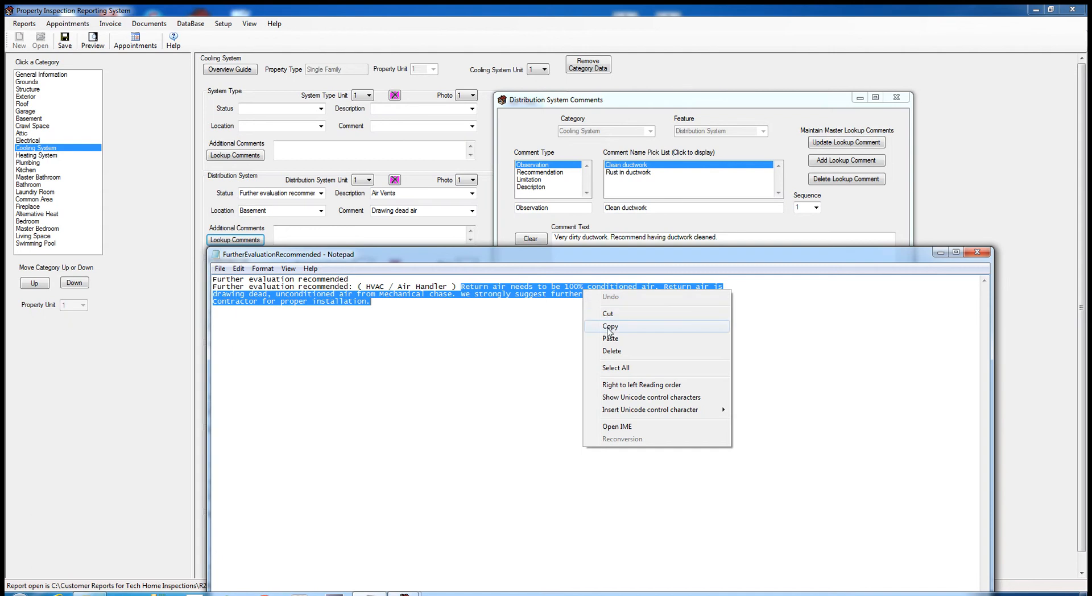
pyautogui.click(619, 326)
pyautogui.click(629, 187)
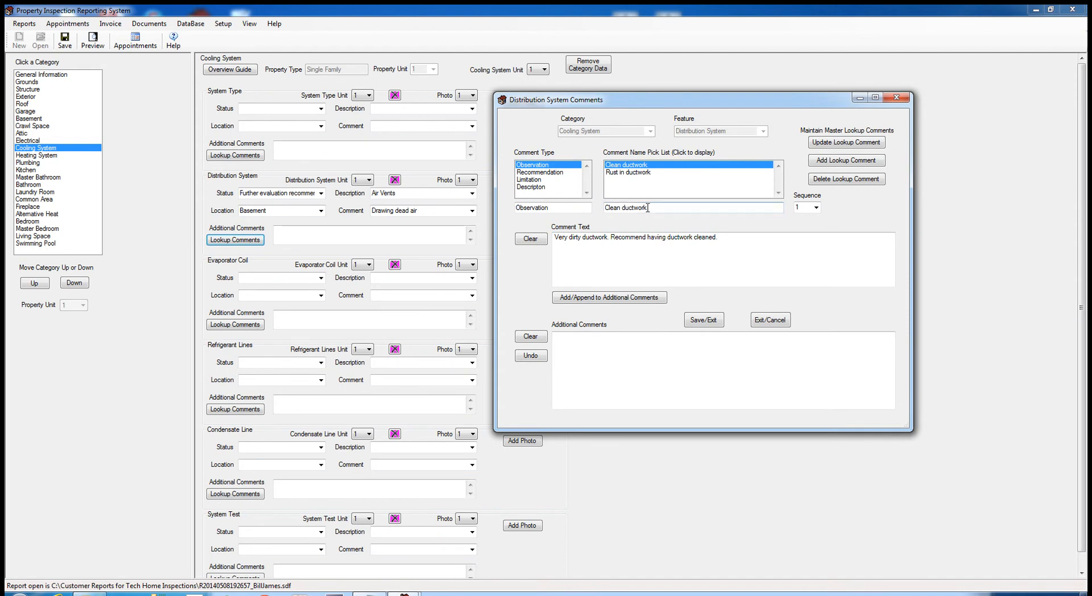
# - Enter the lookup comment name "Return Air not 100 percent" under Observation and set its sequence to 3
pyautogui.click(371, 594)
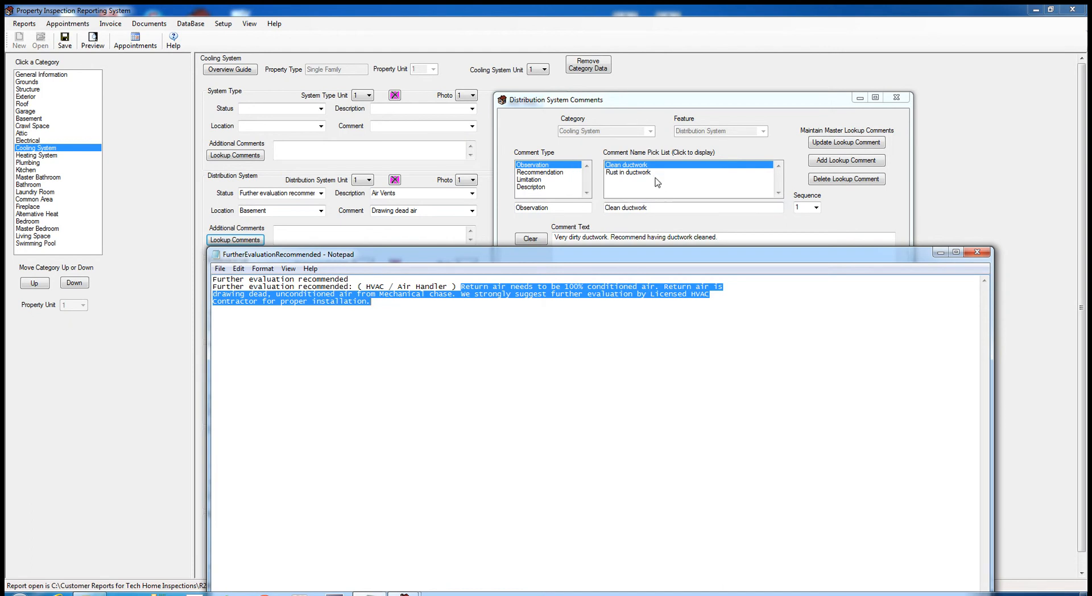
pyautogui.click(660, 207)
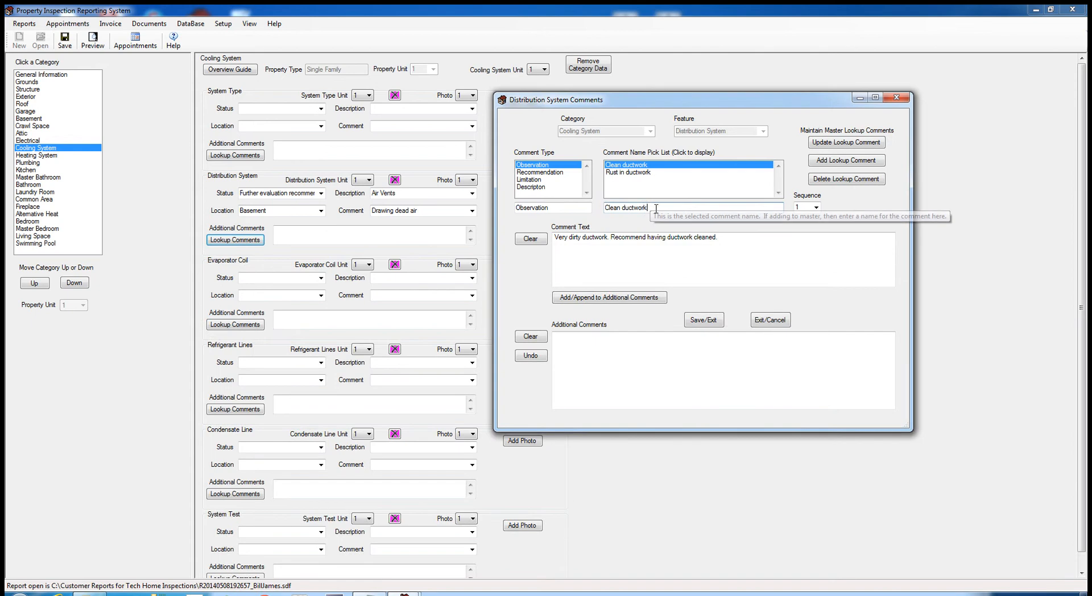
pyautogui.click(627, 172)
pyautogui.moveTo(653, 207); pyautogui.dragTo(605, 208)
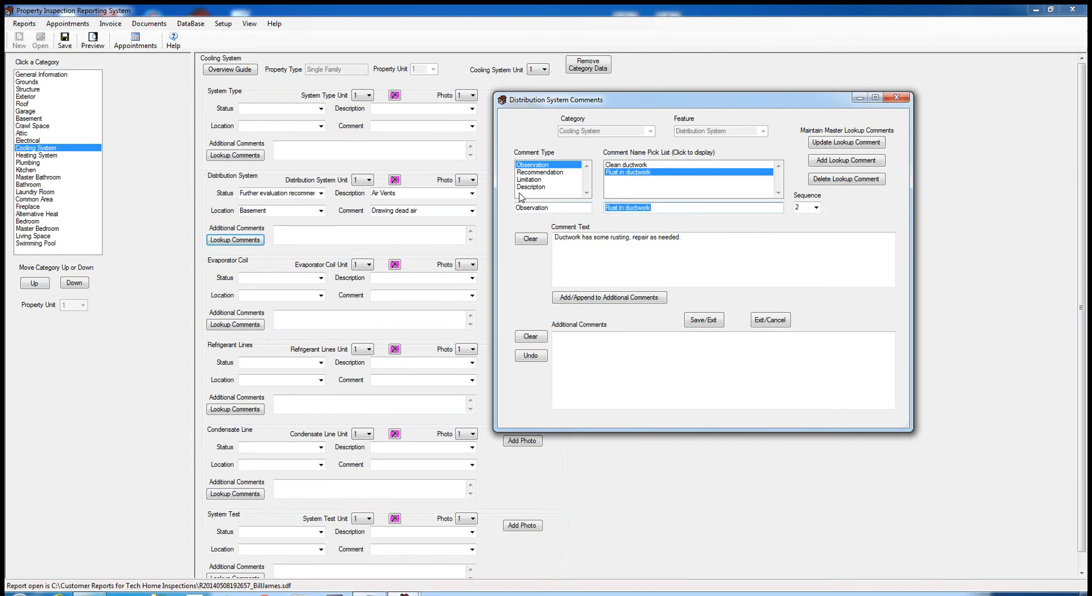
pyautogui.press('Delete')
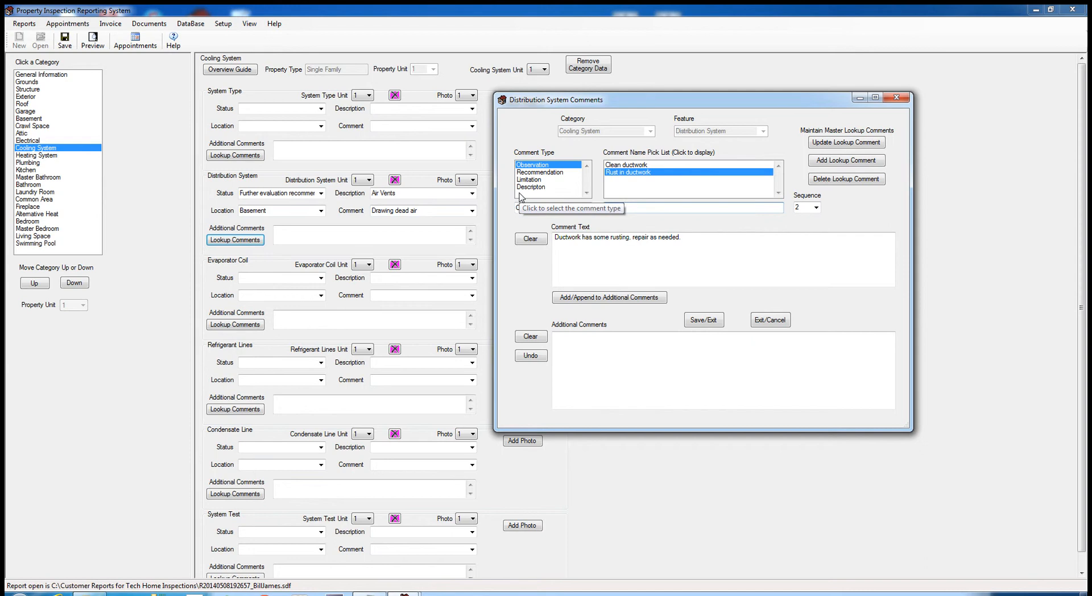
pyautogui.write('Return Air not 100 percent')
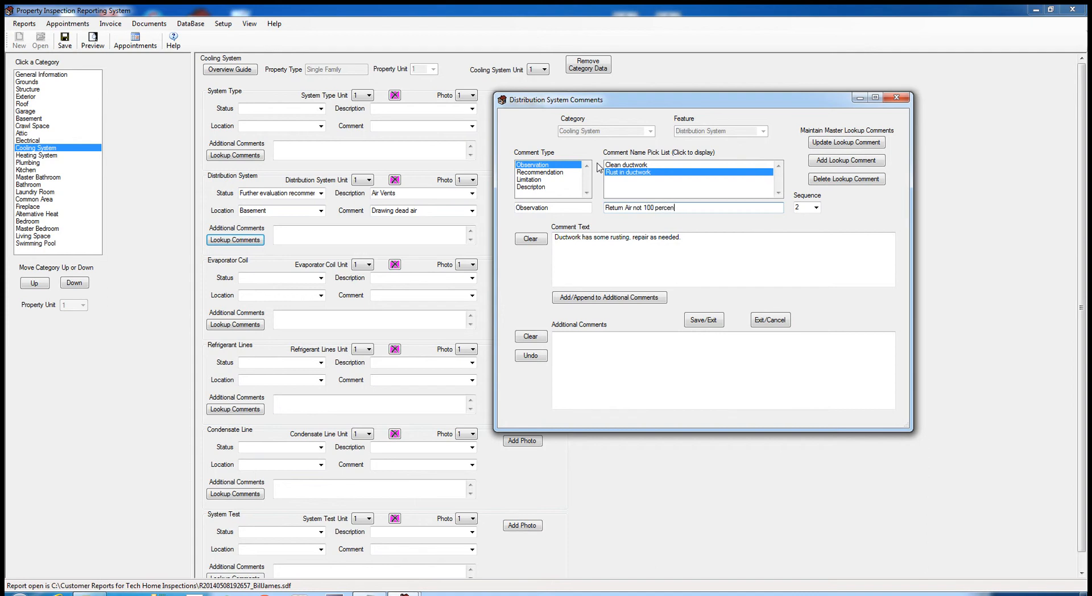
pyautogui.click(806, 207)
pyautogui.write('13')
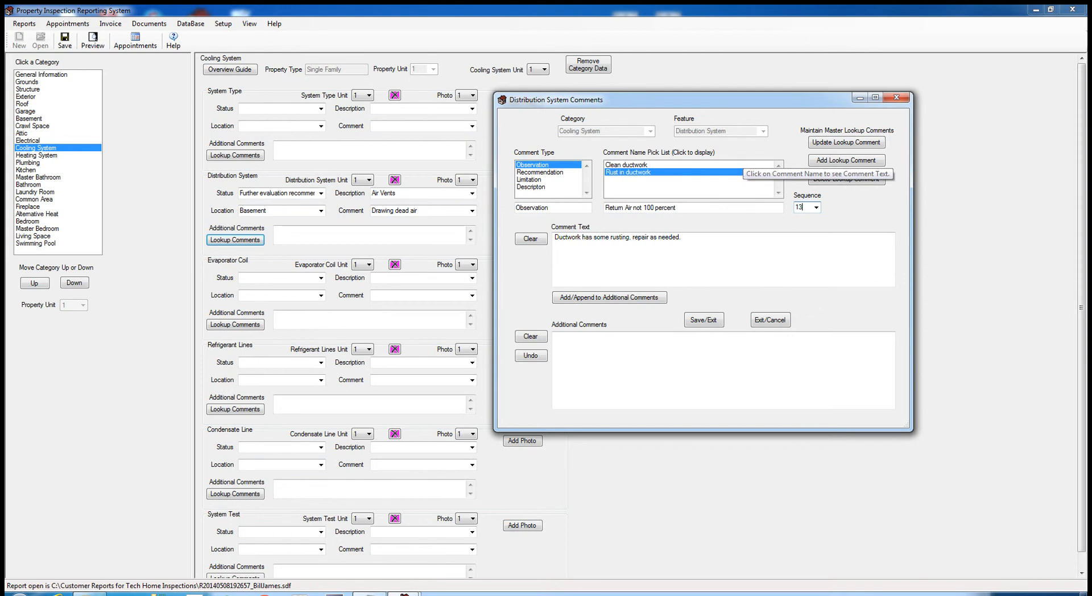
pyautogui.press('BackSpace')
pyautogui.press('BackSpace')
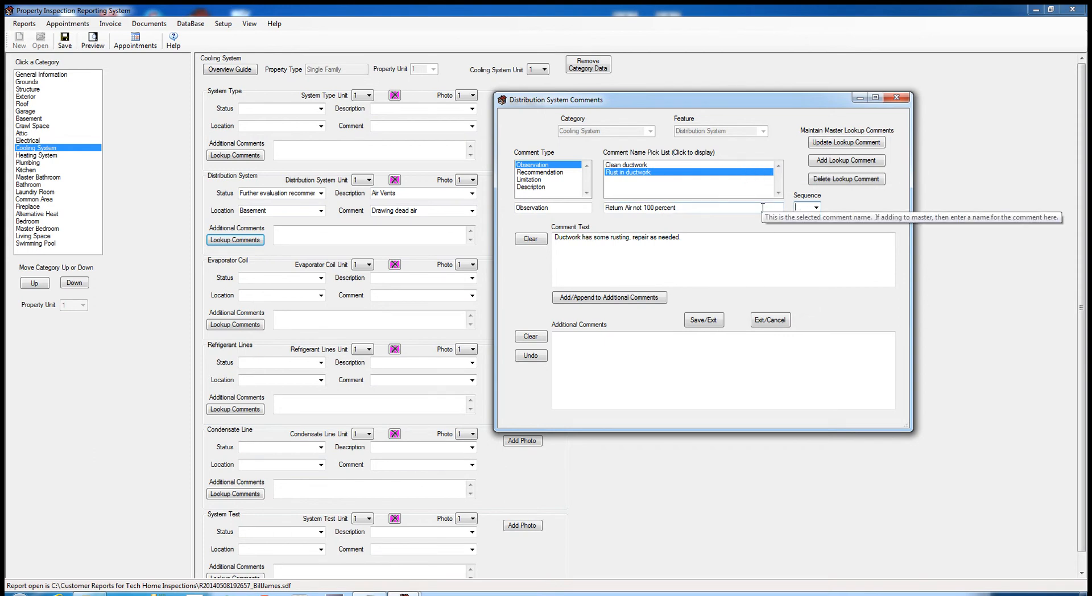
pyautogui.write('3')
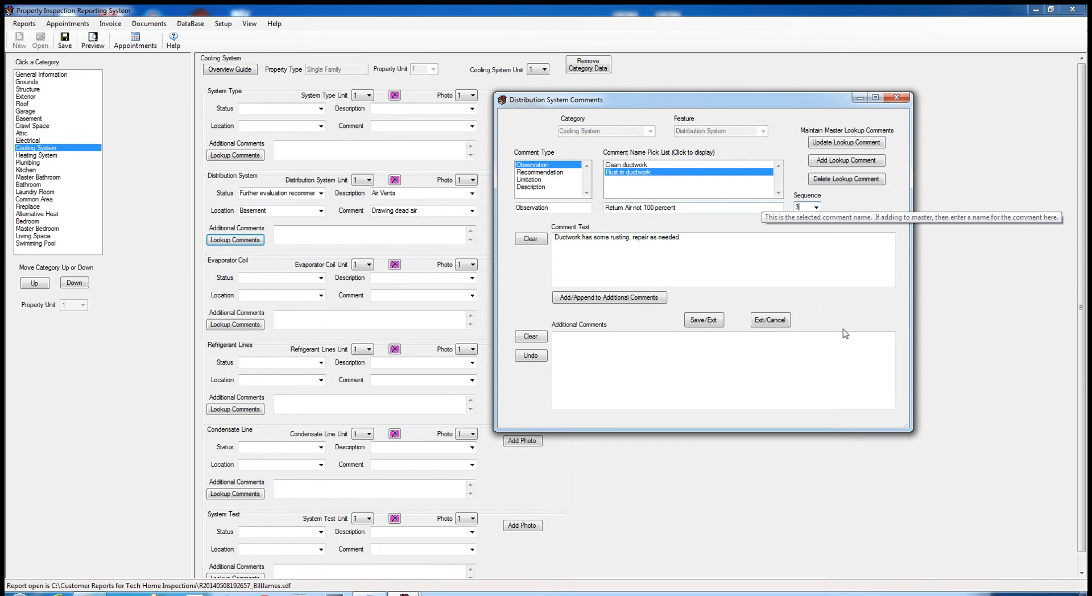
# - Replace the rusting ductwork comment text with the copied return air text and add it as a new lookup comment
pyautogui.click(683, 238)
pyautogui.moveTo(683, 237); pyautogui.dragTo(547, 239)
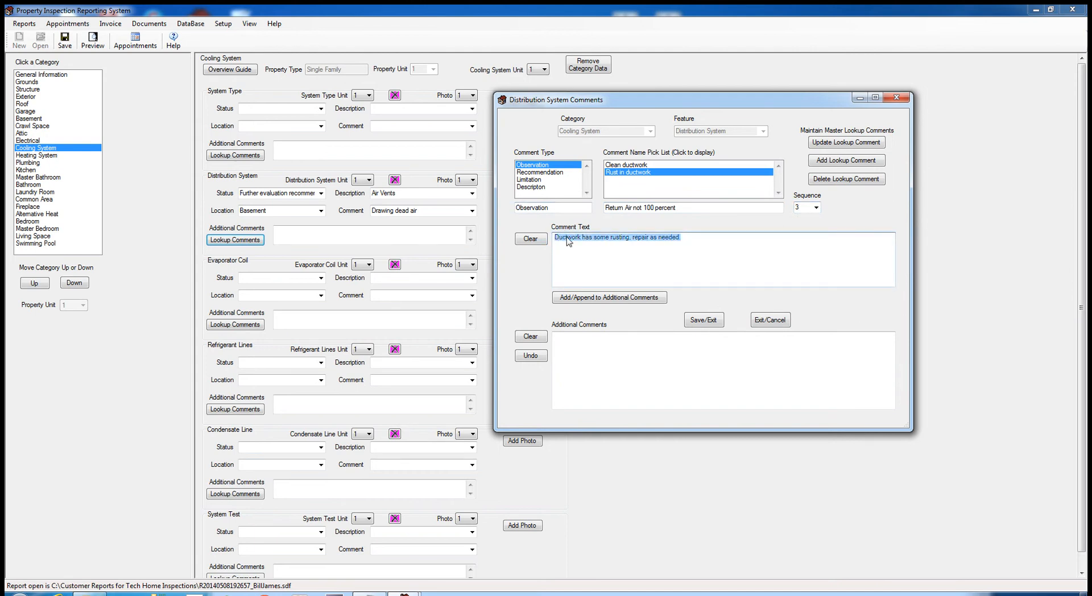
pyautogui.rightClick(567, 239)
pyautogui.click(606, 272)
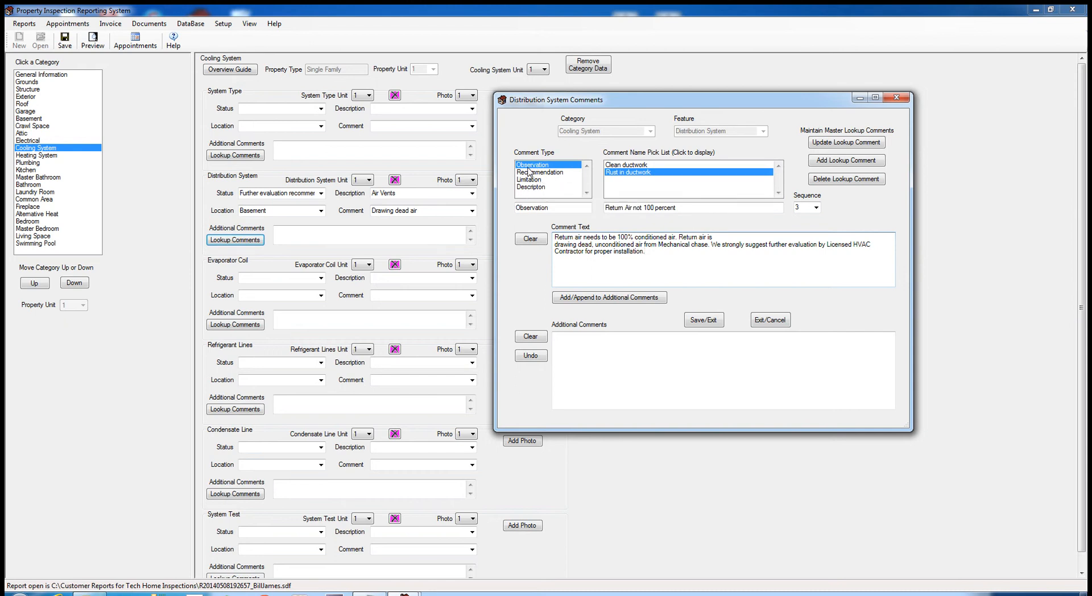
pyautogui.click(844, 162)
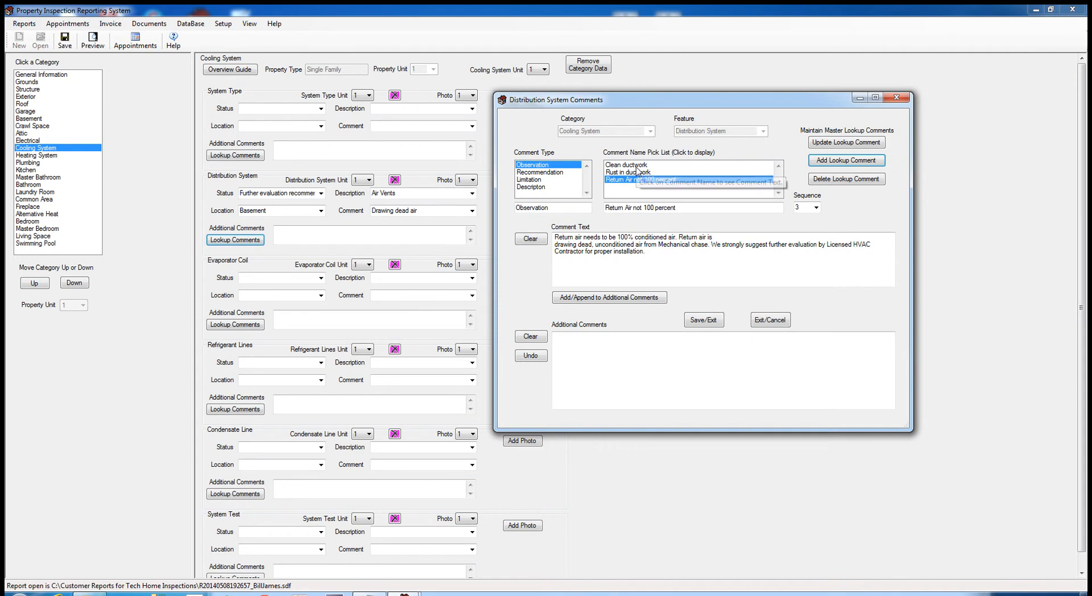
# - Review the comment texts of Clean ductwork, Rust in ductwork and Return Air not 100 percent in the pick list
pyautogui.click(634, 165)
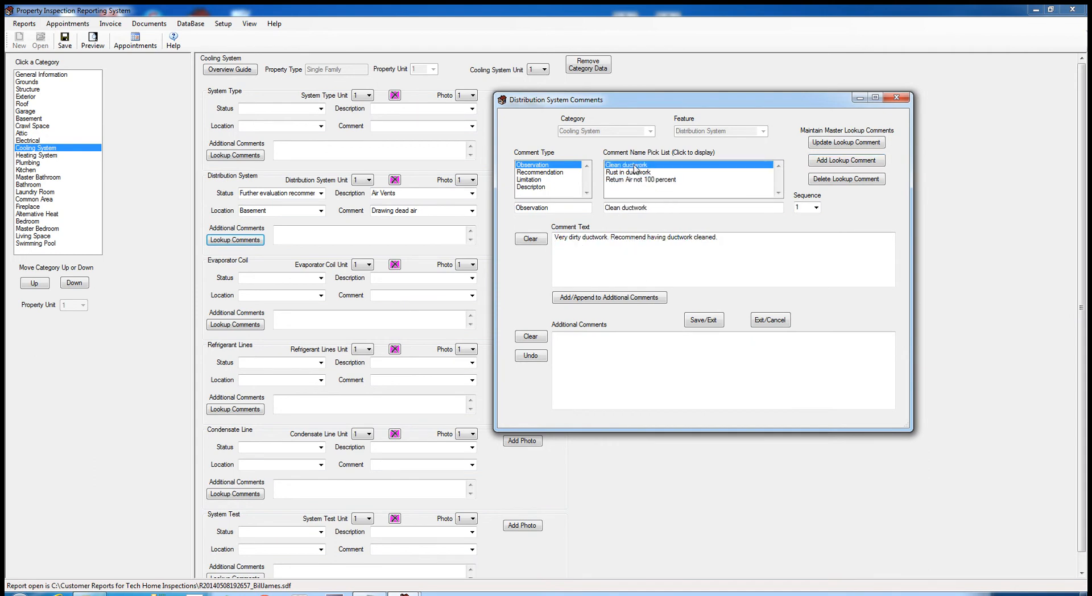
pyautogui.click(636, 173)
pyautogui.click(638, 179)
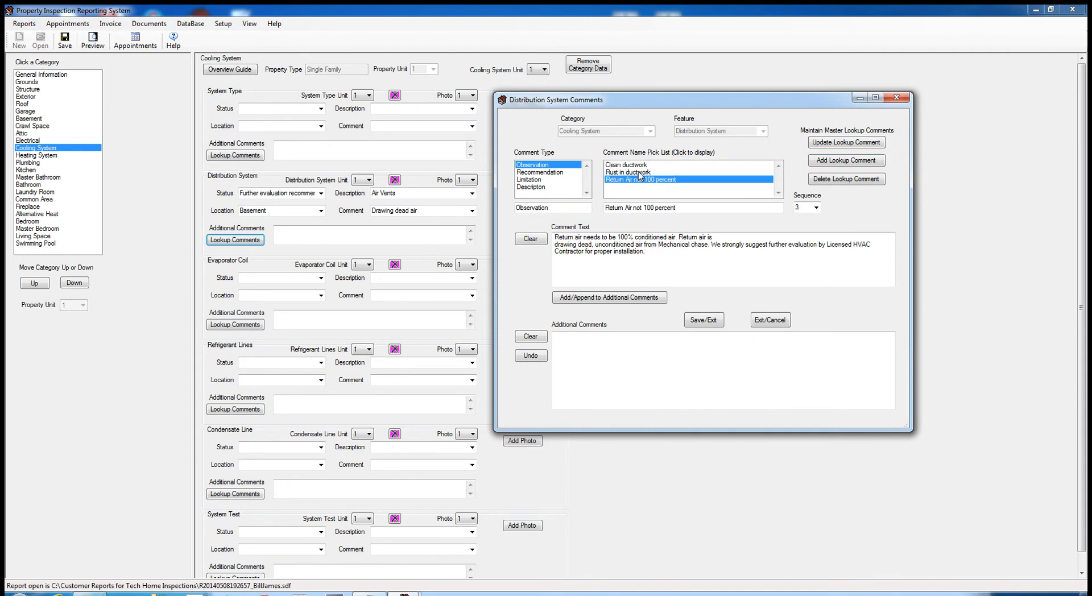
pyautogui.click(640, 172)
pyautogui.click(640, 165)
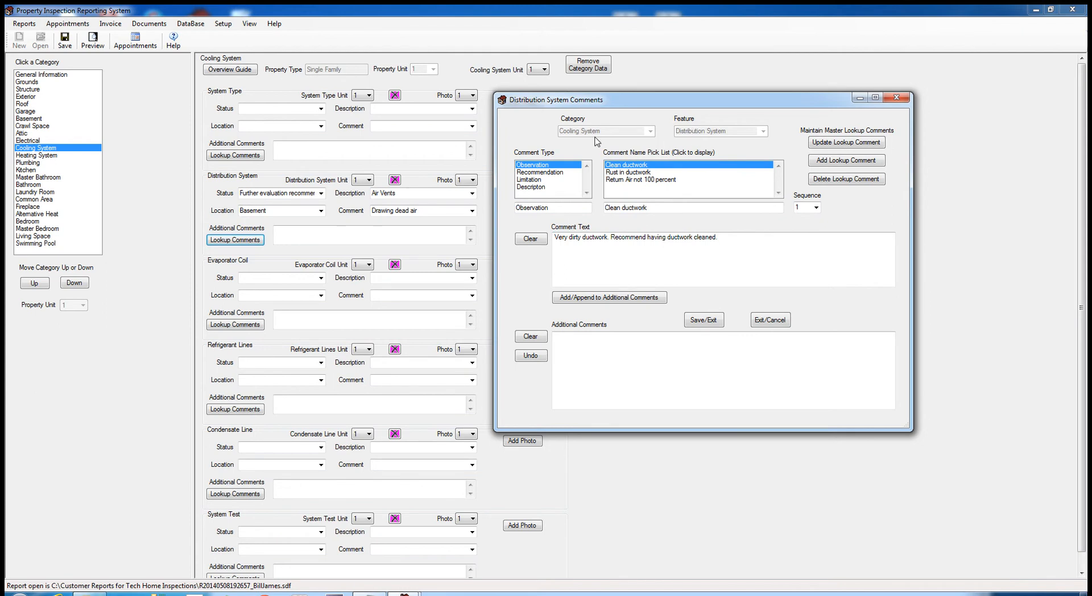
pyautogui.click(650, 179)
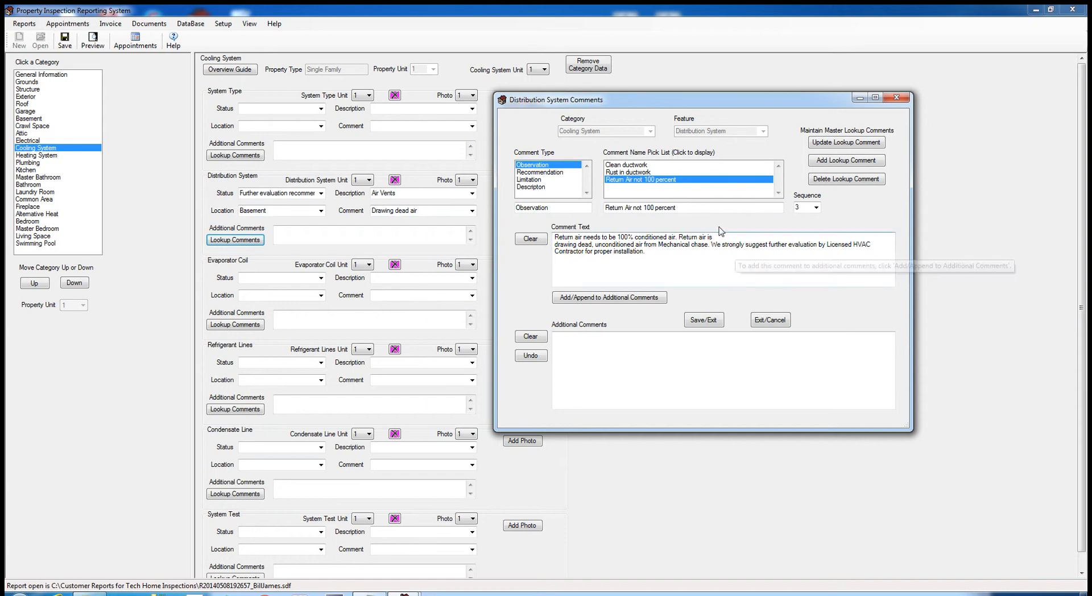
pyautogui.click(637, 174)
pyautogui.click(640, 165)
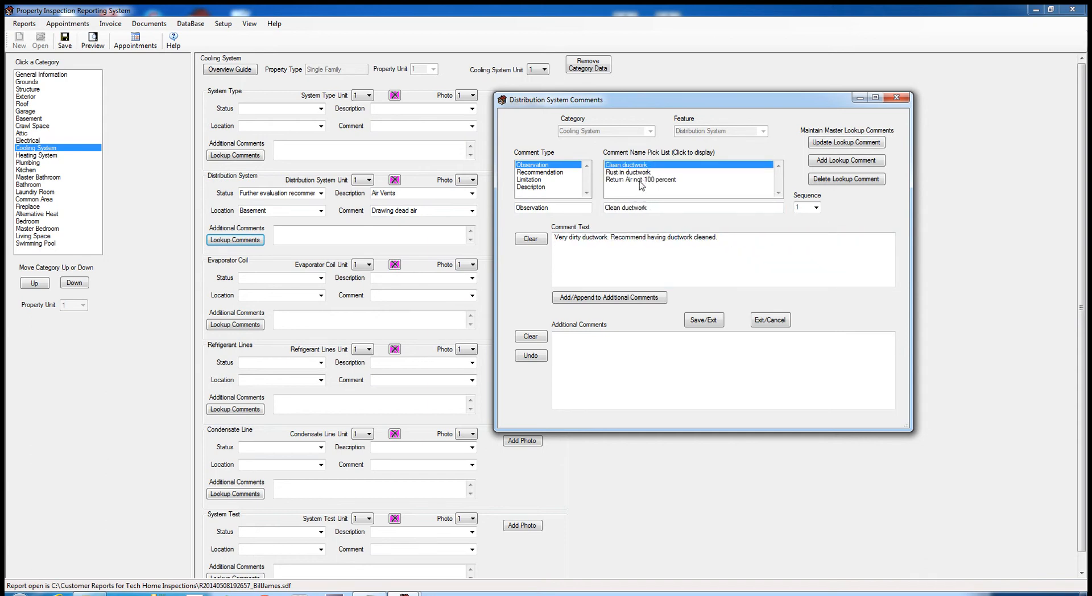
# - Append the Return Air not 100 percent lookup comment to Distribution System's additional comments and save it
pyautogui.click(642, 180)
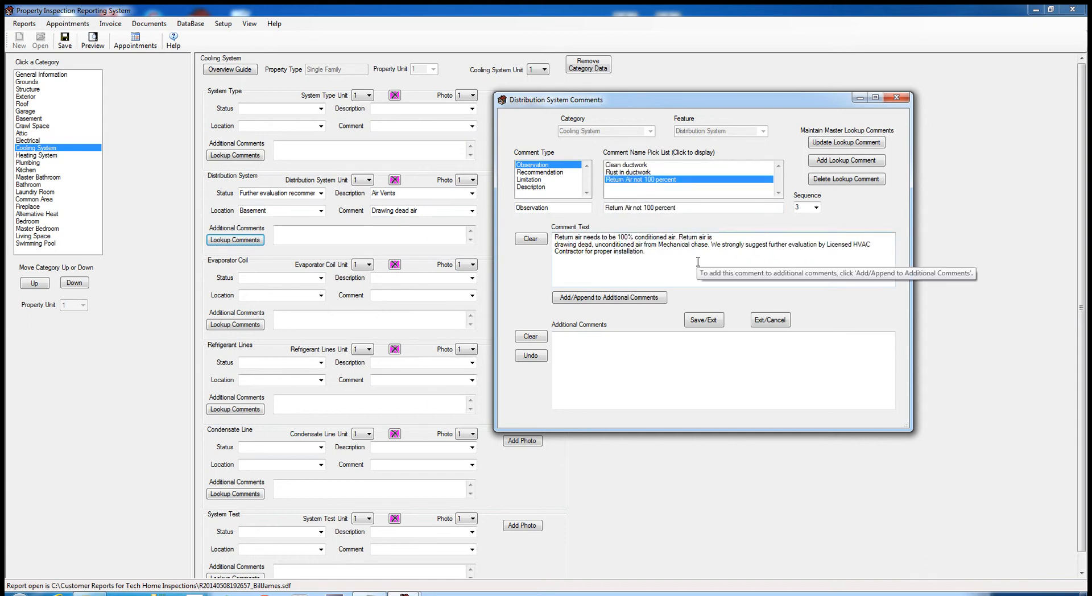
pyautogui.click(581, 300)
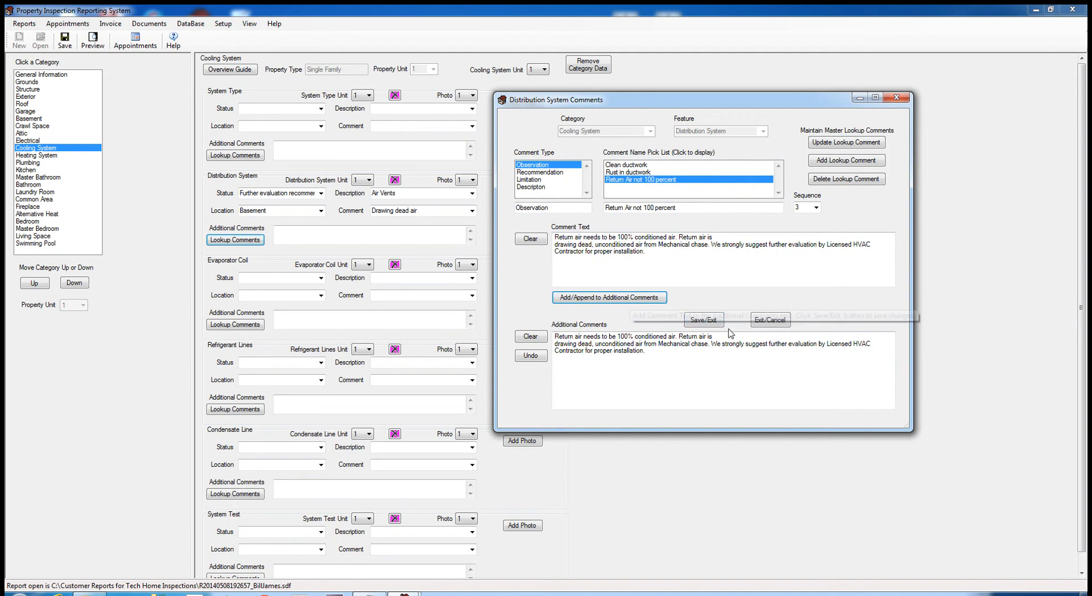
pyautogui.click(704, 320)
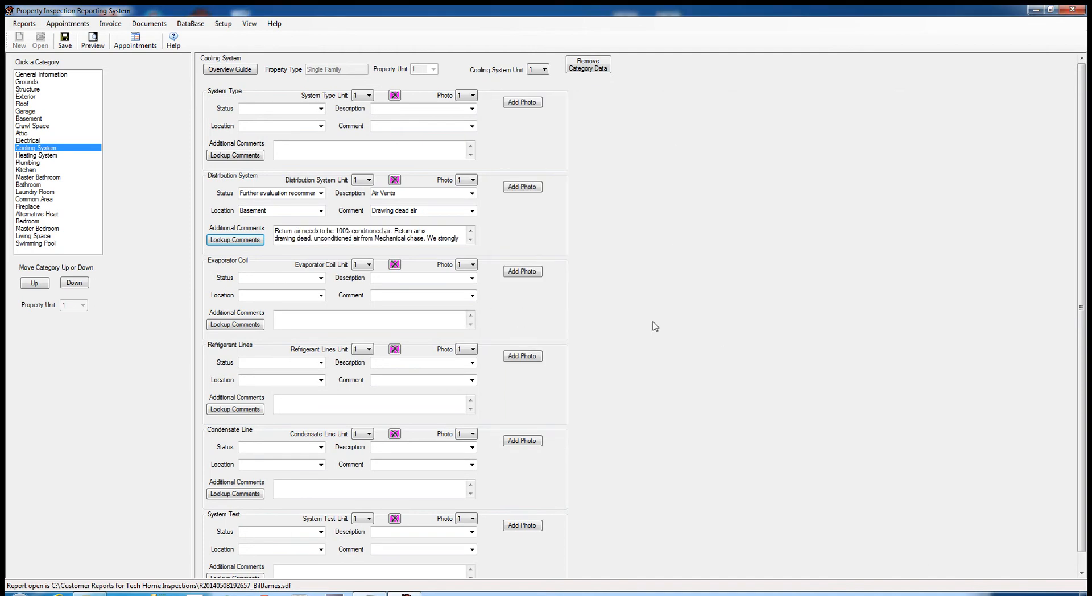
# - Preview the report and examine the Distribution System comment in the Report Summary and on the Cooling System page
pyautogui.click(93, 41)
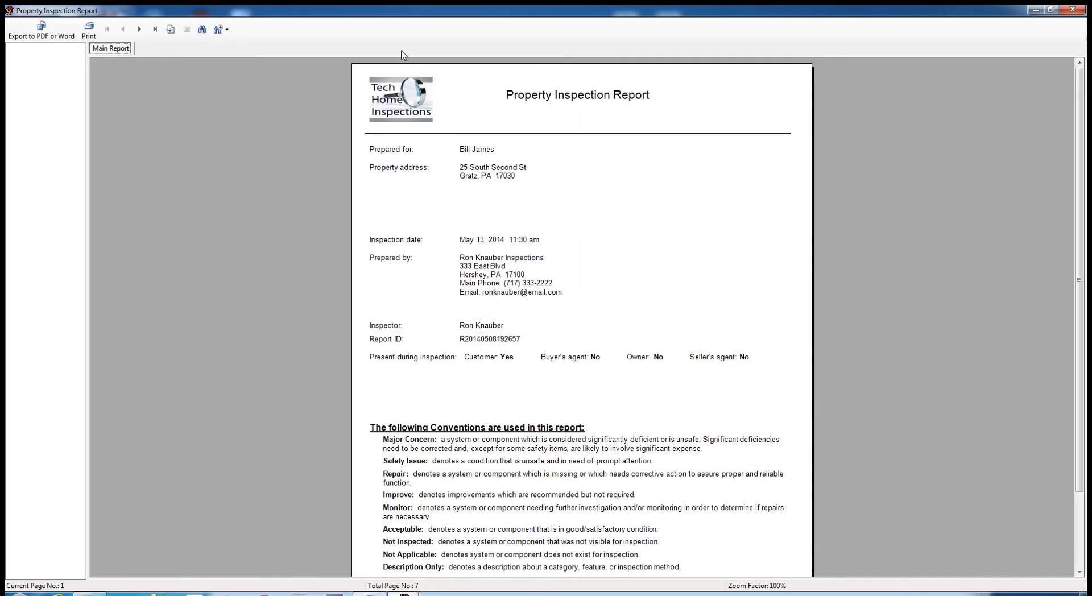
pyautogui.click(140, 29)
pyautogui.click(140, 30)
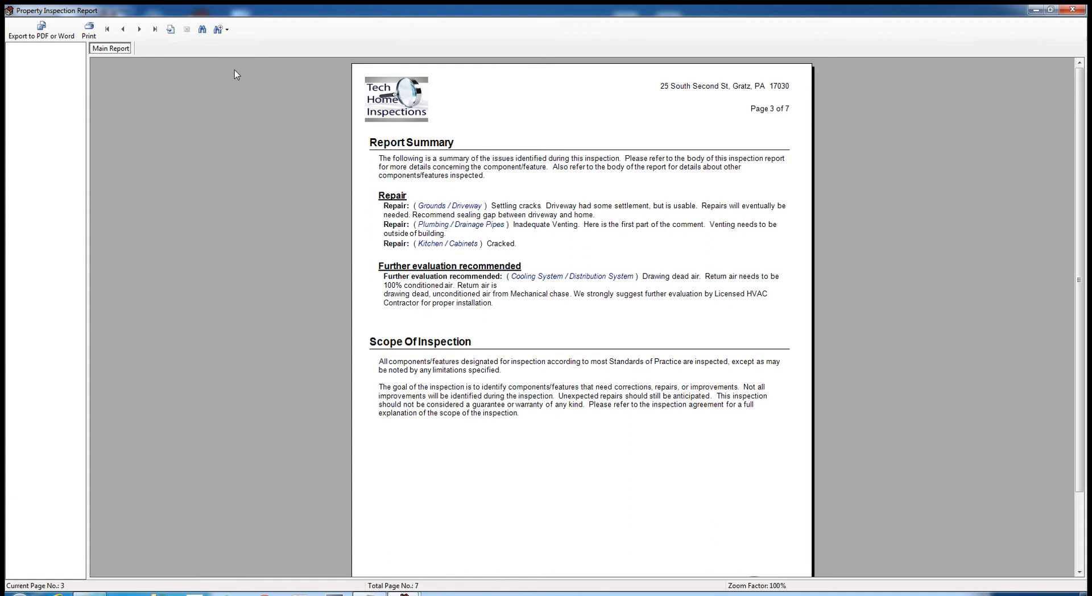
pyautogui.click(139, 30)
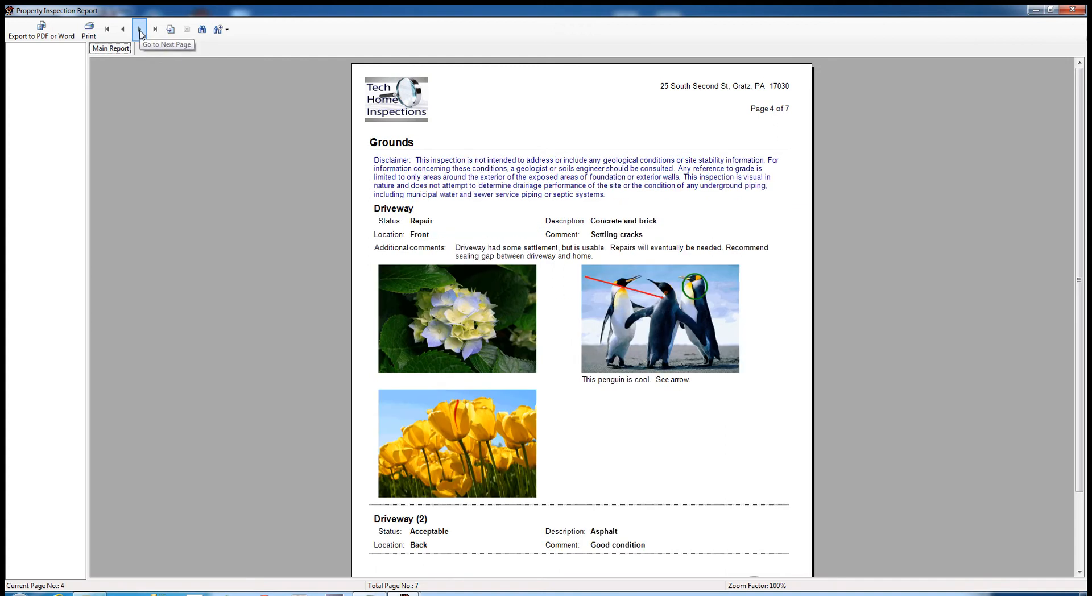
pyautogui.click(140, 31)
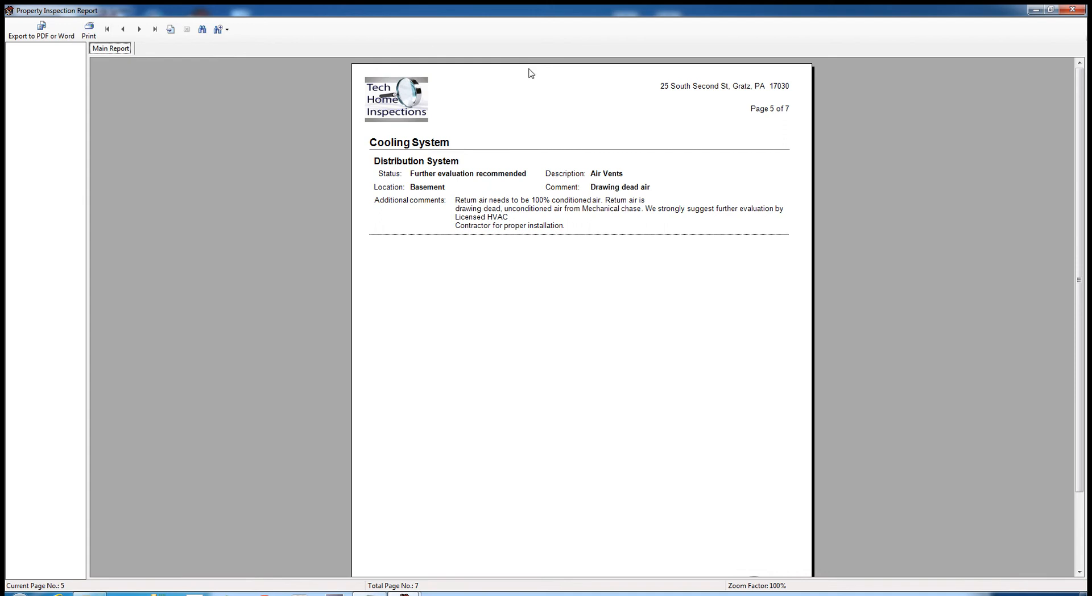
pyautogui.click(1072, 10)
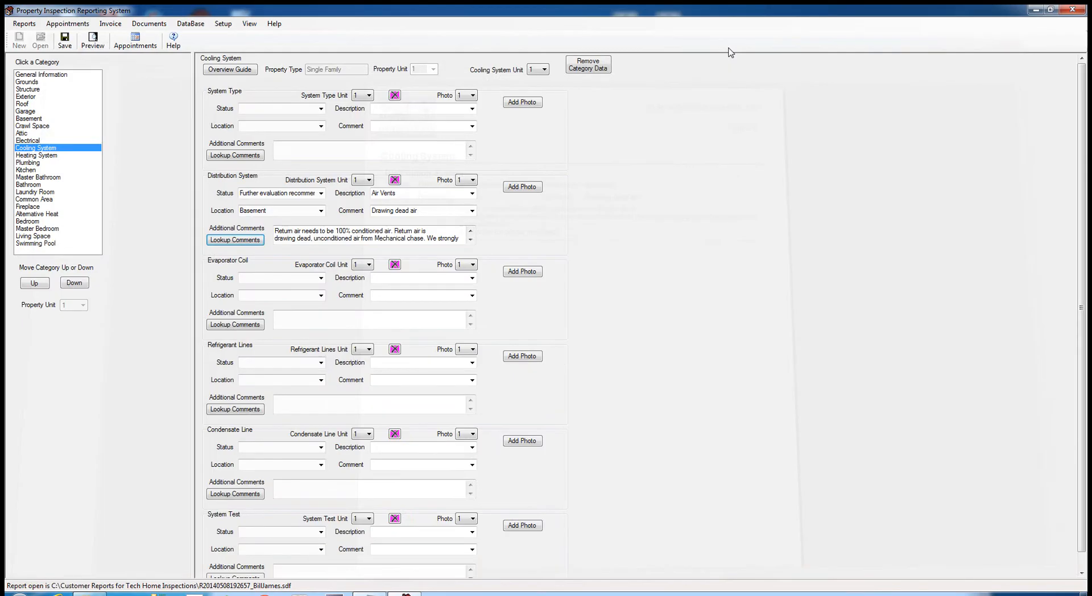
# - Compare the general Comments Setup window with Distribution System's own lookup comments window, closing each without changes
pyautogui.click(222, 25)
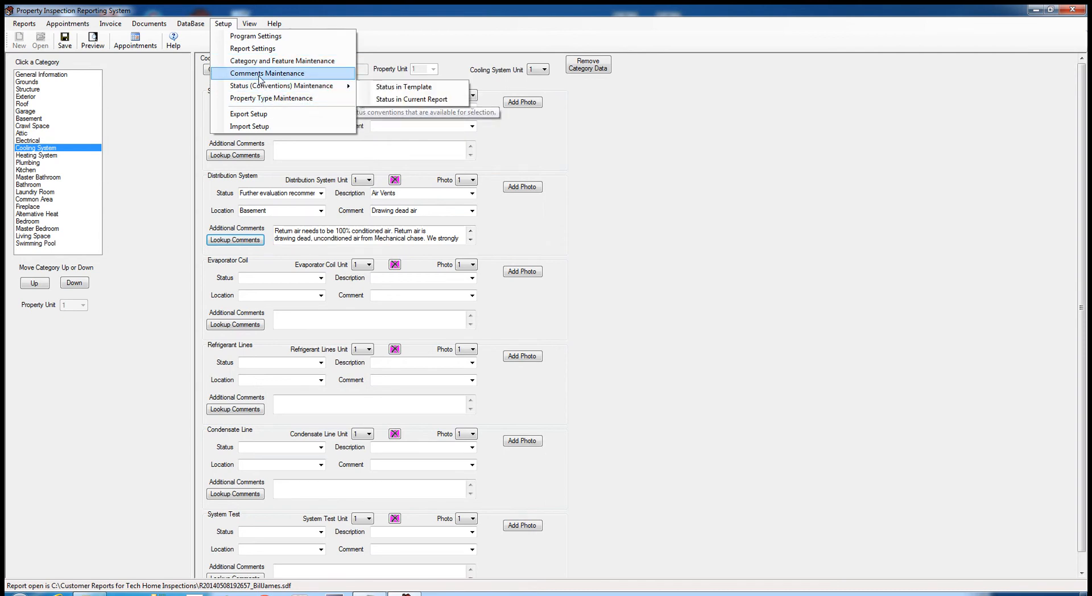
pyautogui.click(259, 76)
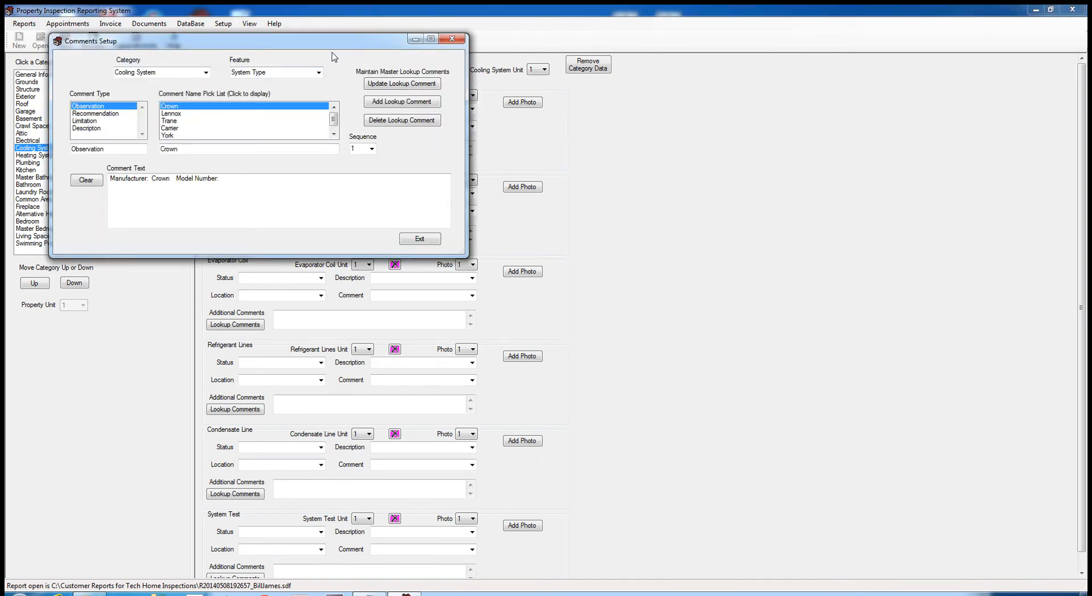
pyautogui.click(452, 38)
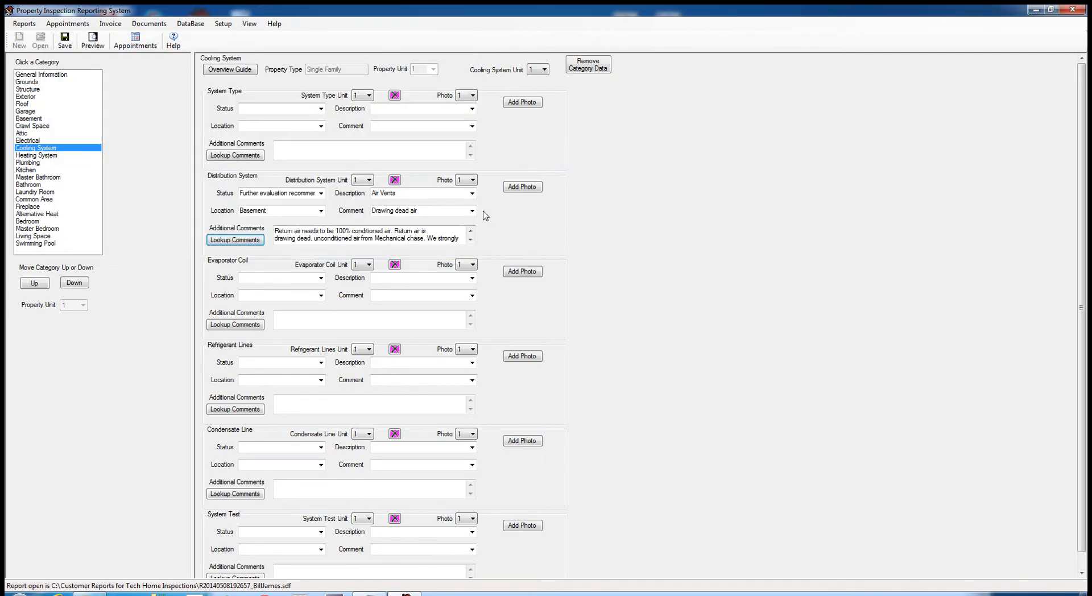
pyautogui.click(226, 244)
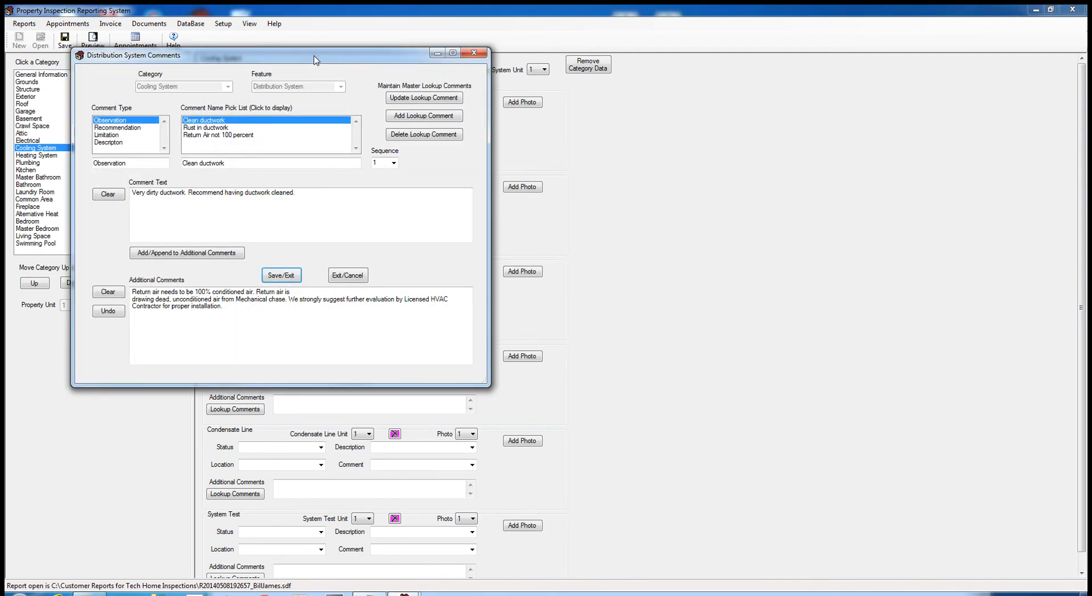
pyautogui.moveTo(523, 64); pyautogui.dragTo(627, 64)
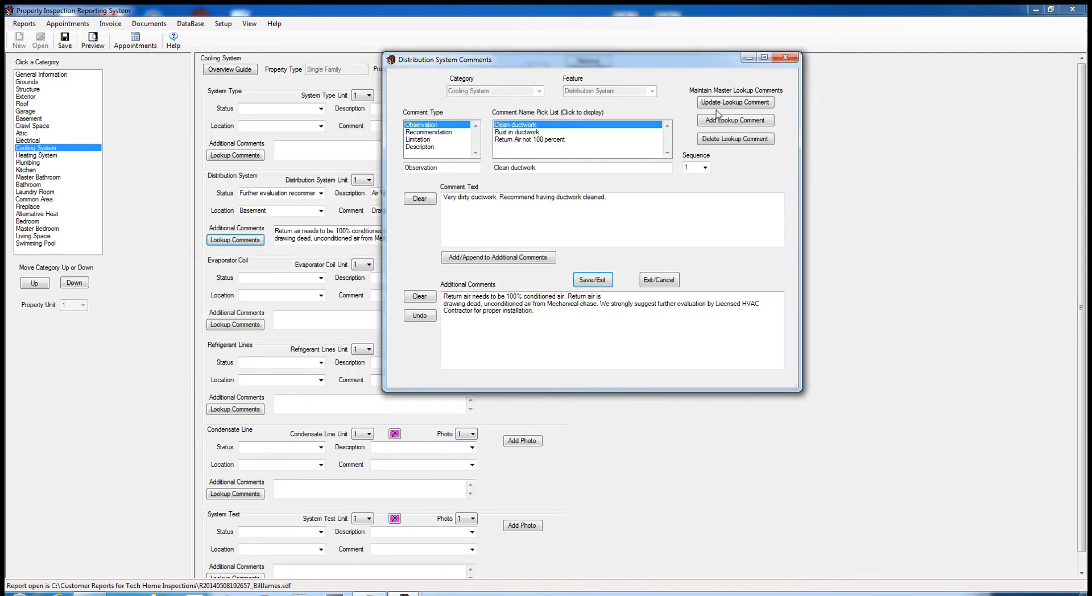
pyautogui.click(786, 57)
# - In Comments Maintenance, remove the line breaks from Distribution System's Return Air not 100 percent comment text and update the lookup comment
pyautogui.click(222, 25)
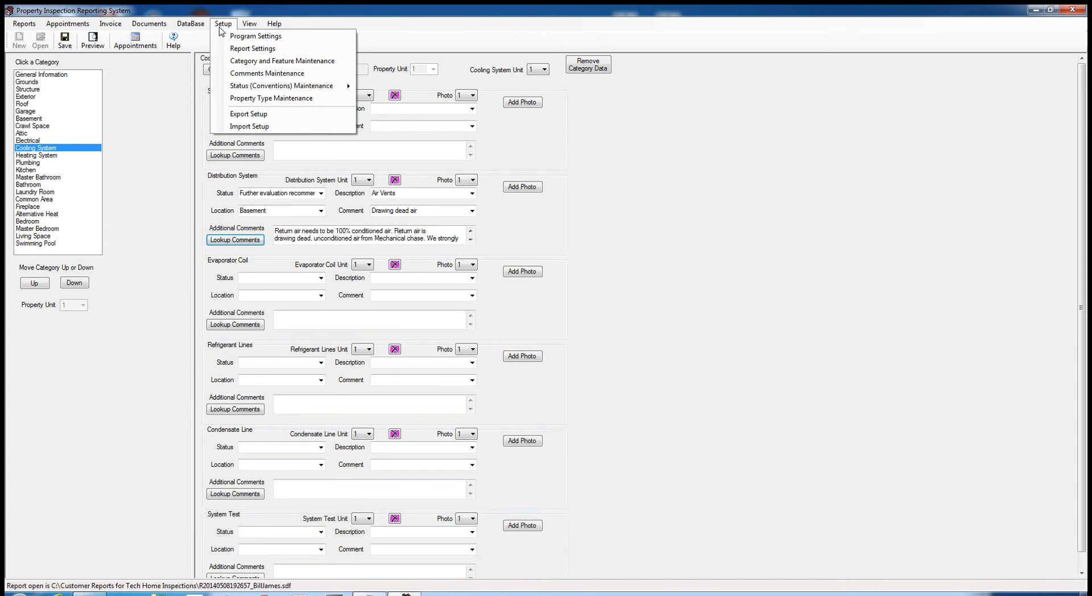
pyautogui.click(261, 75)
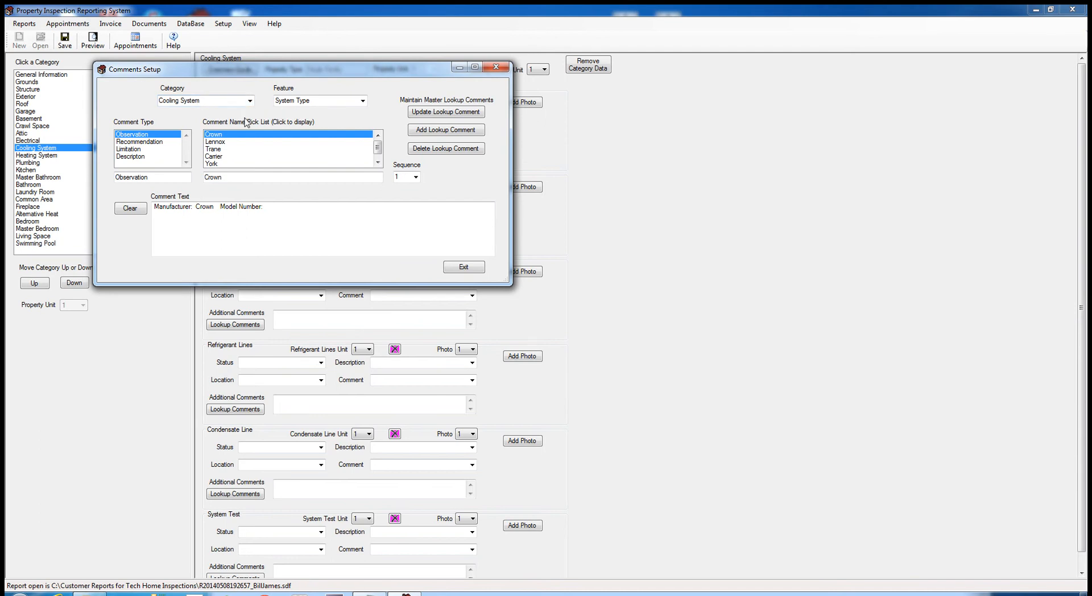
pyautogui.click(362, 101)
pyautogui.click(324, 118)
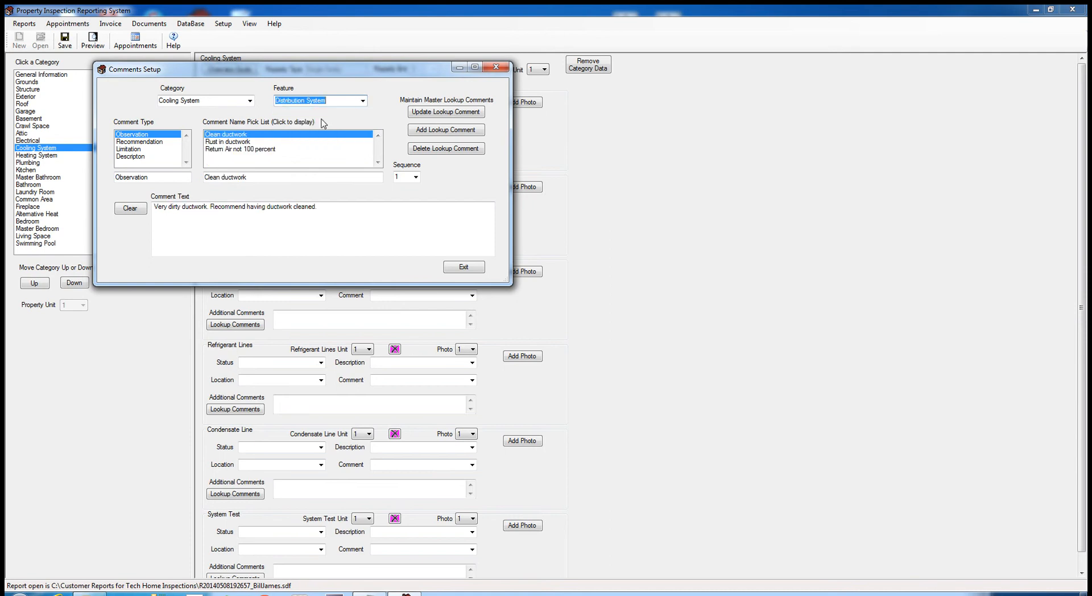
pyautogui.click(265, 149)
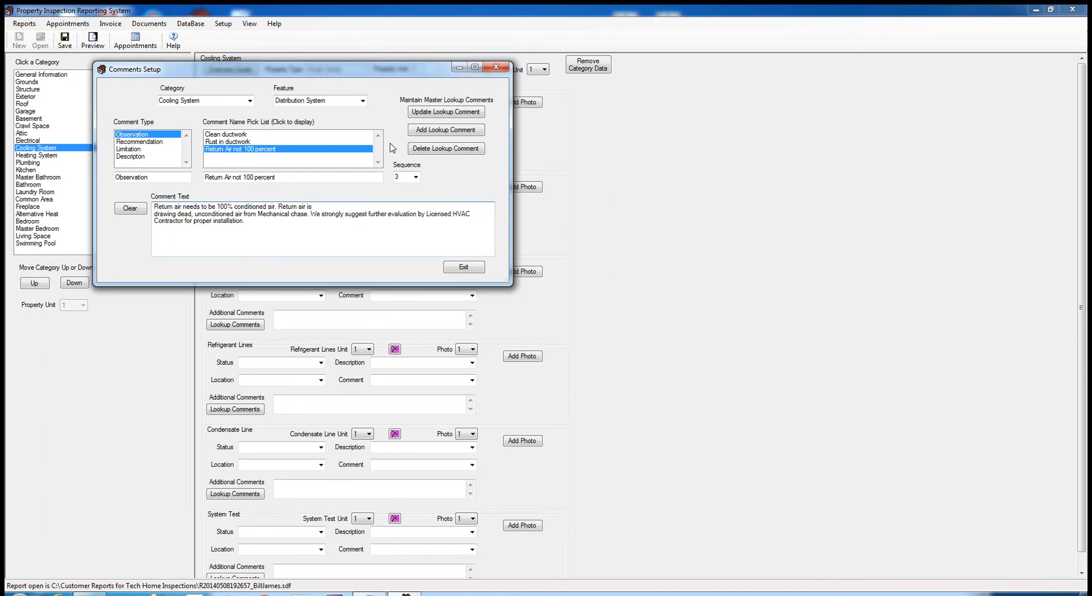
pyautogui.press('BackSpace')
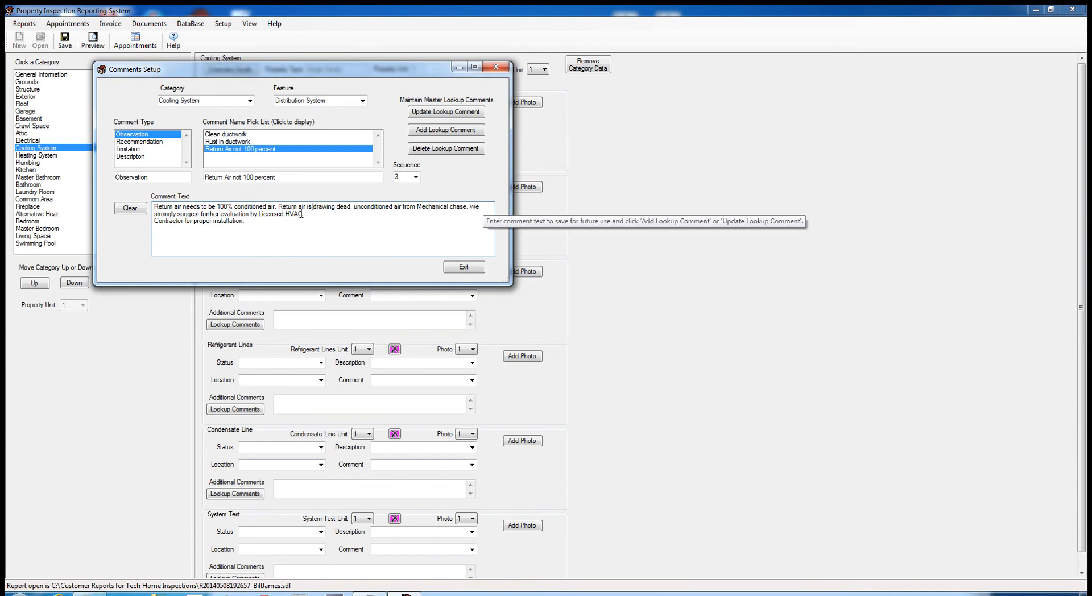
pyautogui.press('Delete')
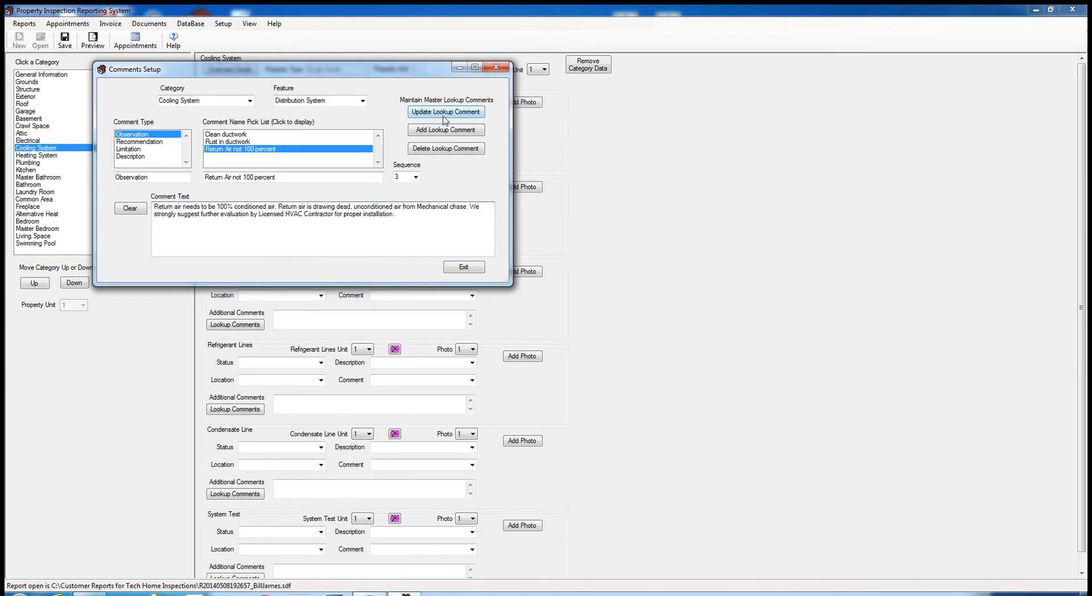
pyautogui.click(436, 117)
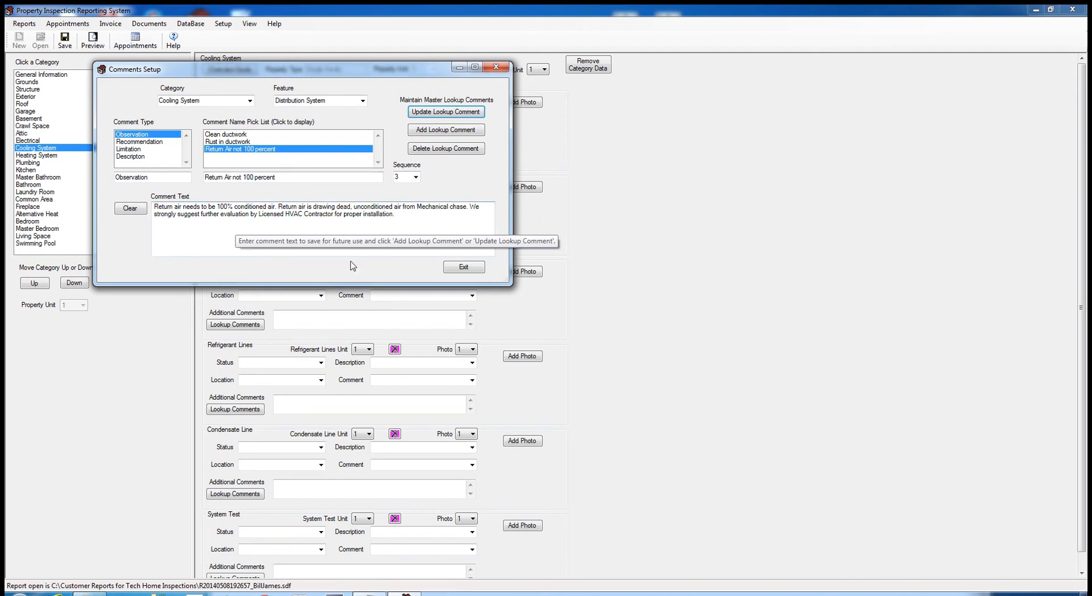
pyautogui.click(464, 269)
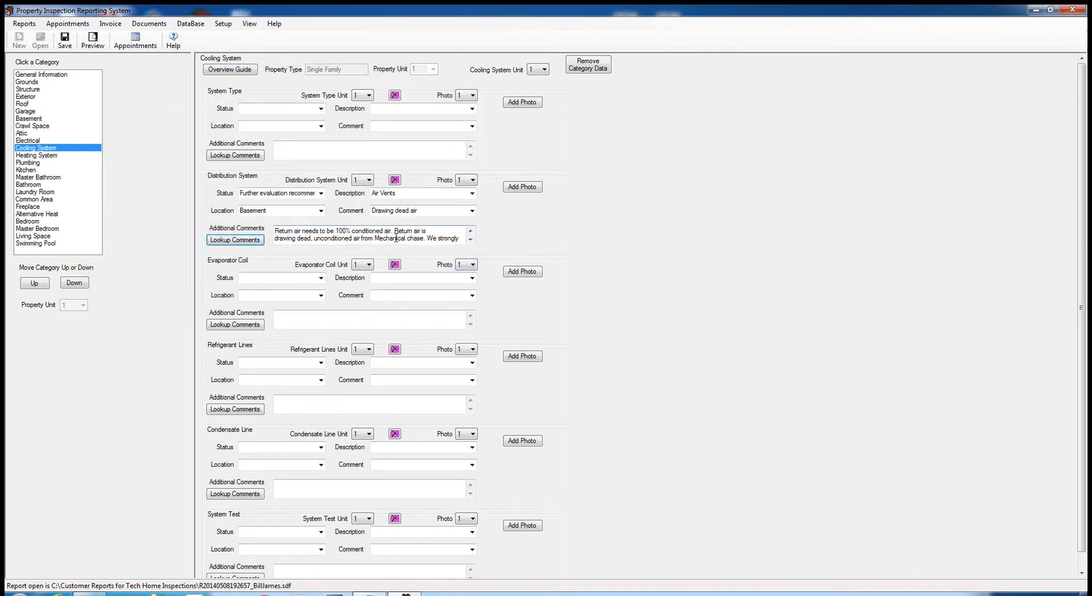
# - Clear Distribution System's additional comments, append the corrected Return Air not 100 percent comment and save
pyautogui.click(233, 242)
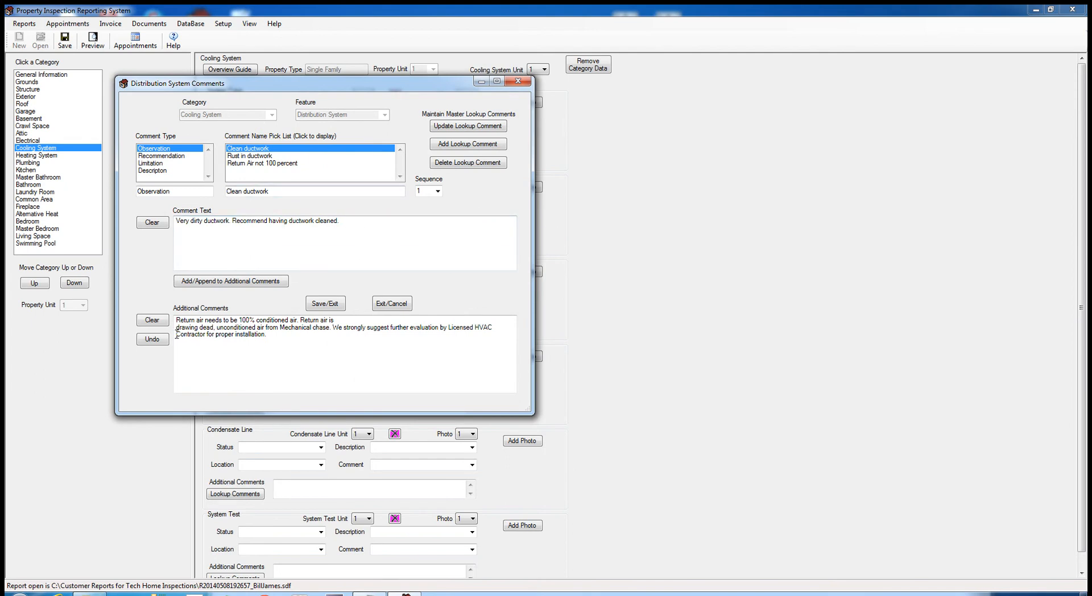
pyautogui.click(153, 321)
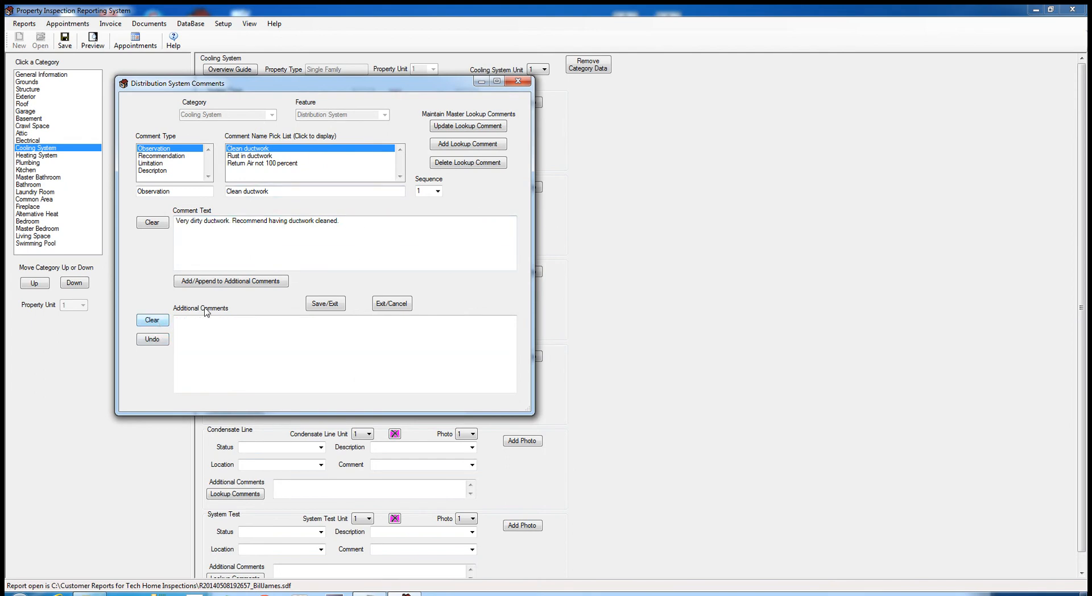
pyautogui.click(267, 164)
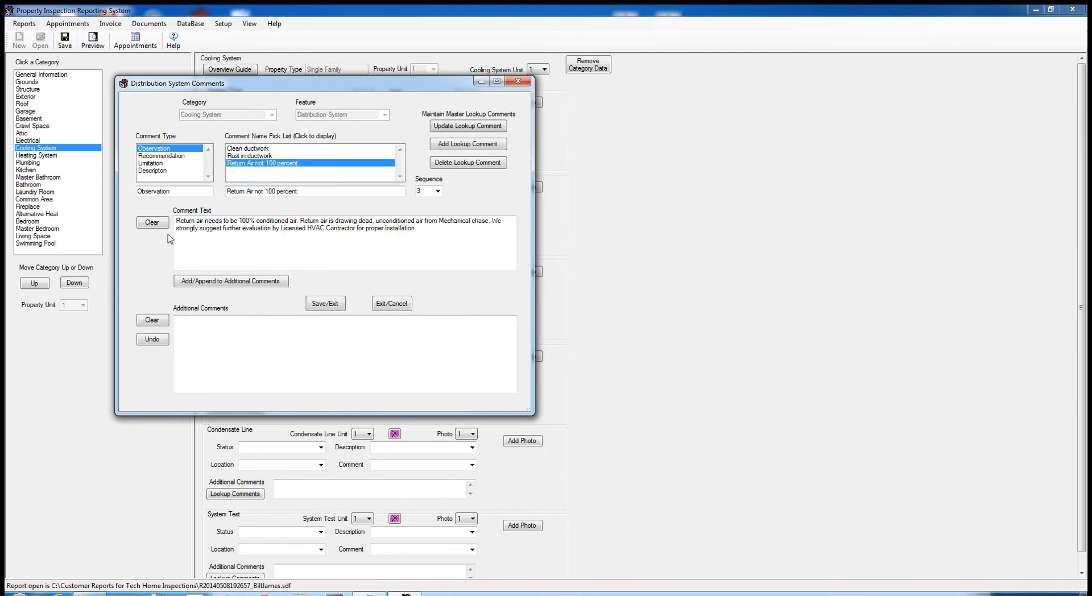
pyautogui.click(214, 285)
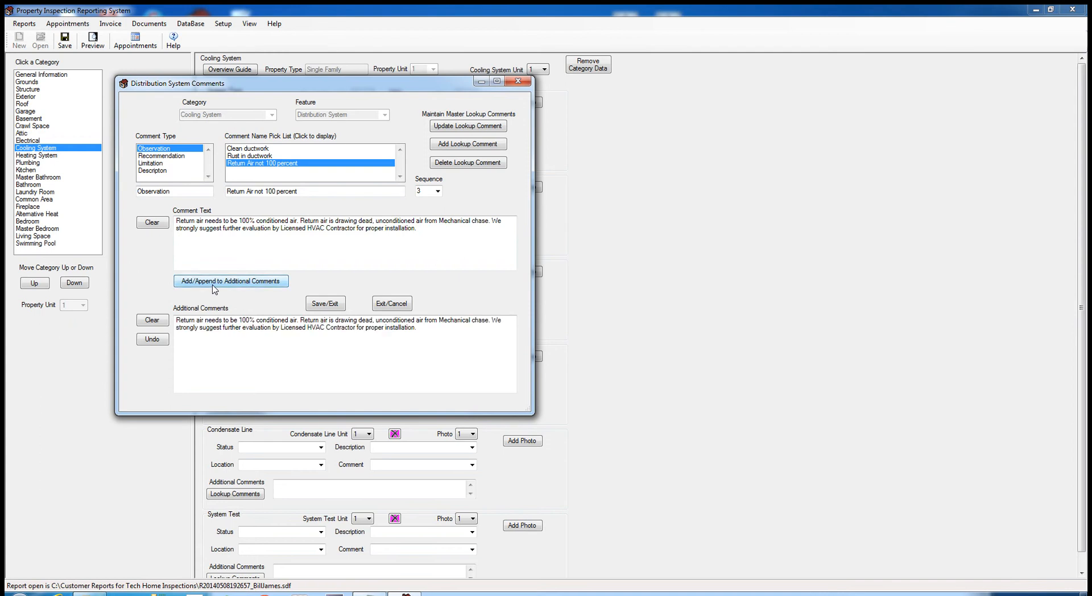
pyautogui.click(322, 305)
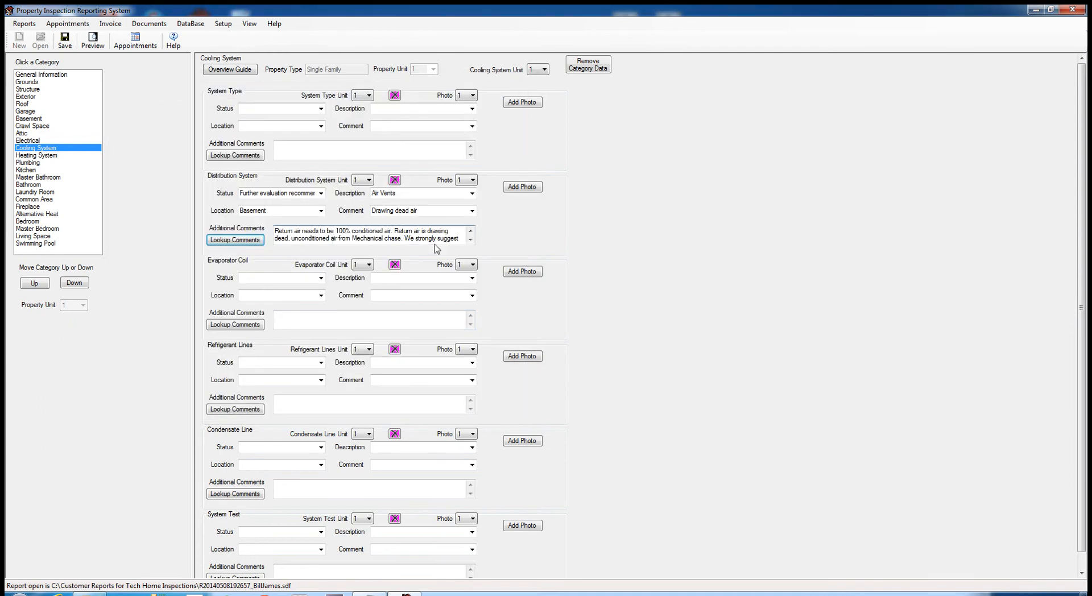
# - Preview the report again and check the line wrapping of the return air comment in the summary and Cooling System section
pyautogui.click(91, 48)
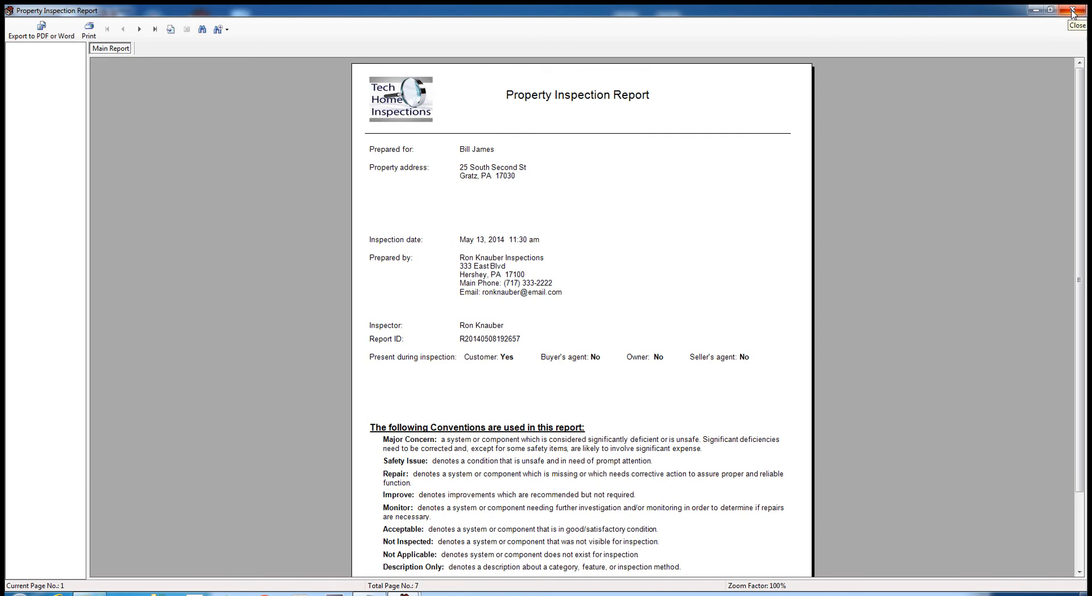
pyautogui.click(1073, 10)
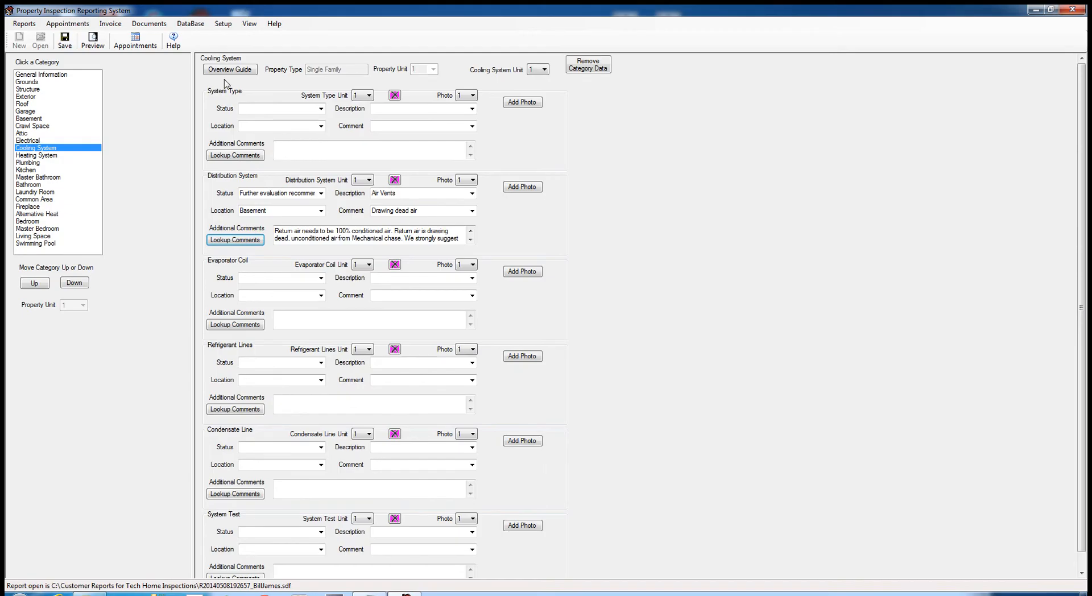
pyautogui.click(94, 40)
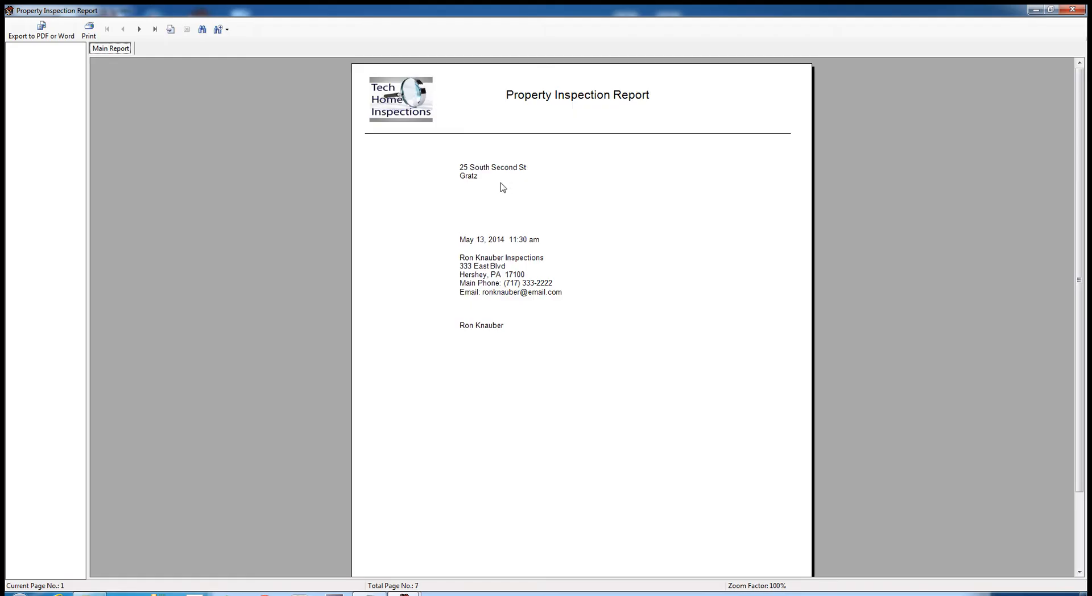
pyautogui.click(140, 29)
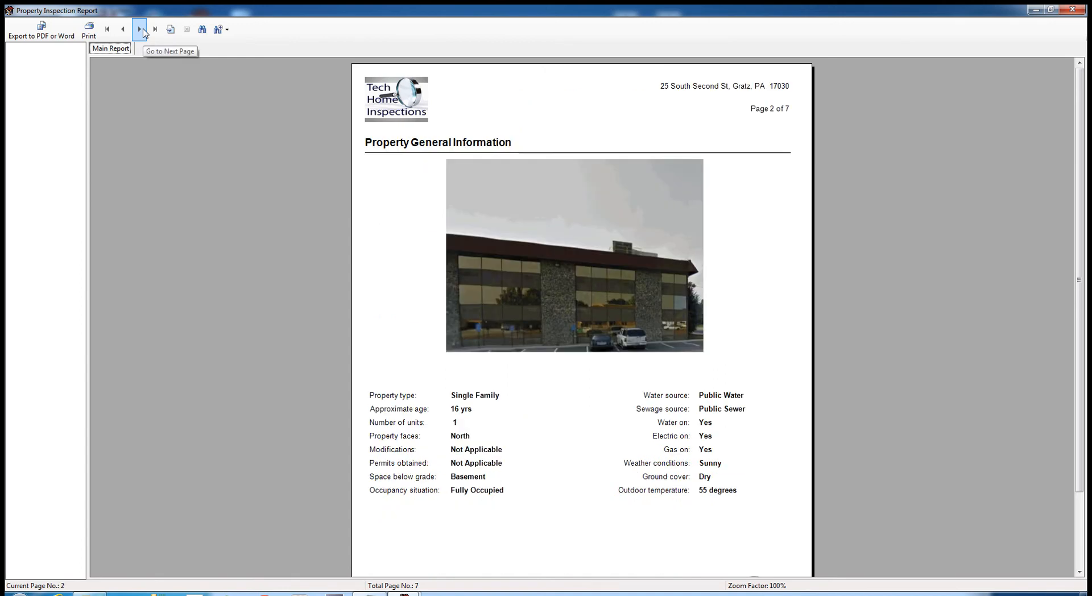
pyautogui.click(141, 29)
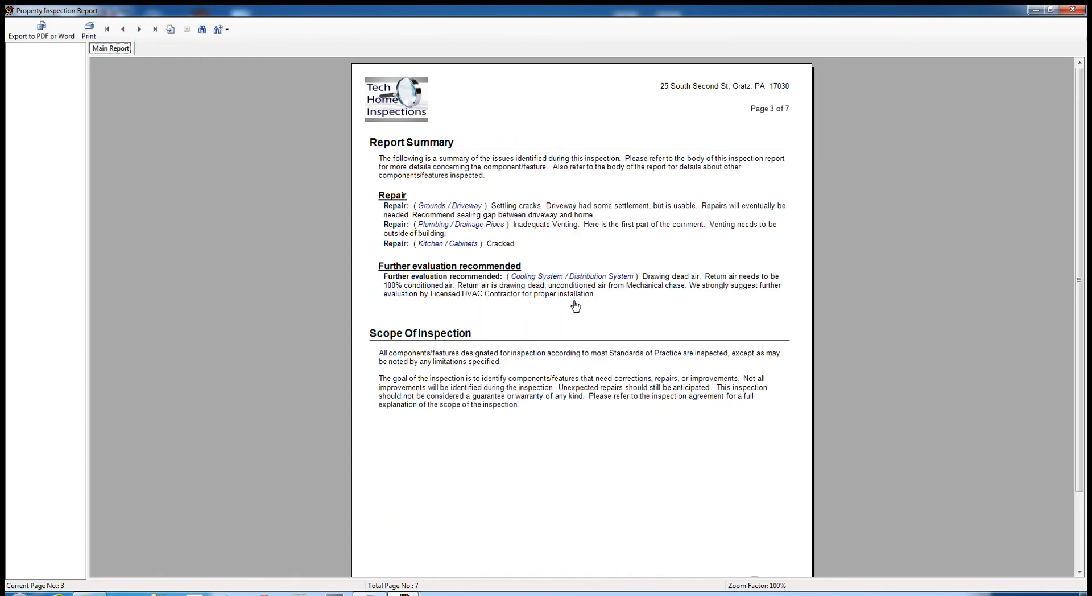
pyautogui.click(140, 31)
pyautogui.click(140, 31)
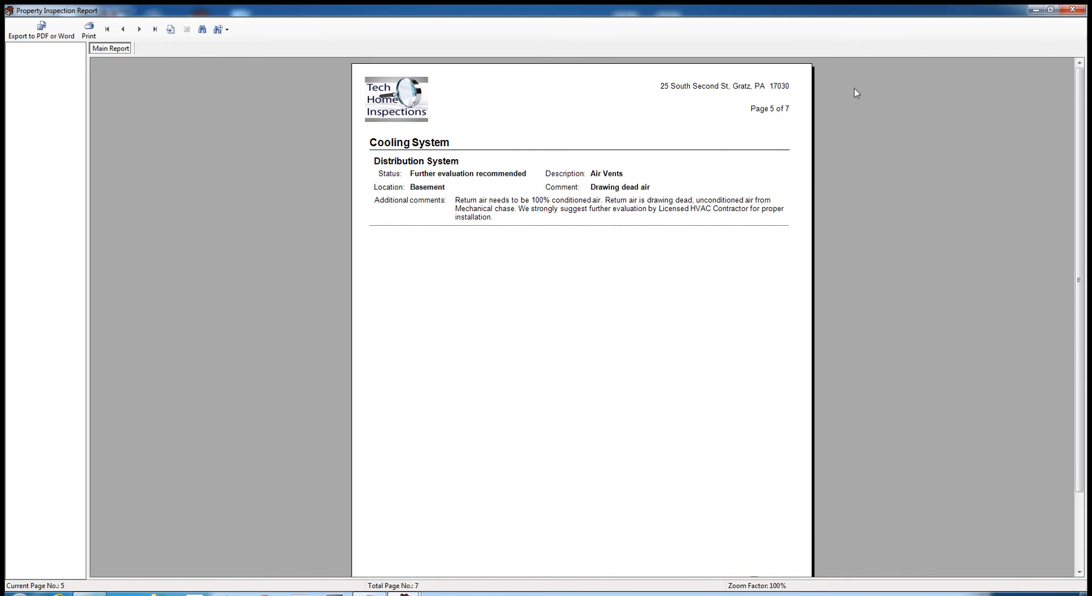
pyautogui.click(1071, 9)
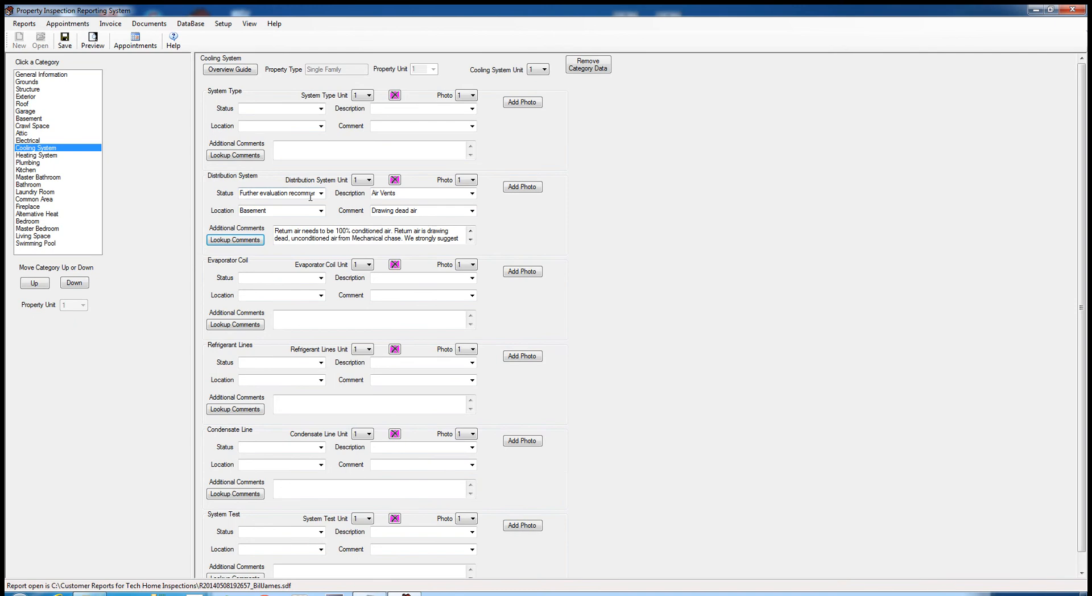
# - View Distribution System's lookup comments window and the general Comments Maintenance window for Cooling System, closing each without changes
pyautogui.click(222, 242)
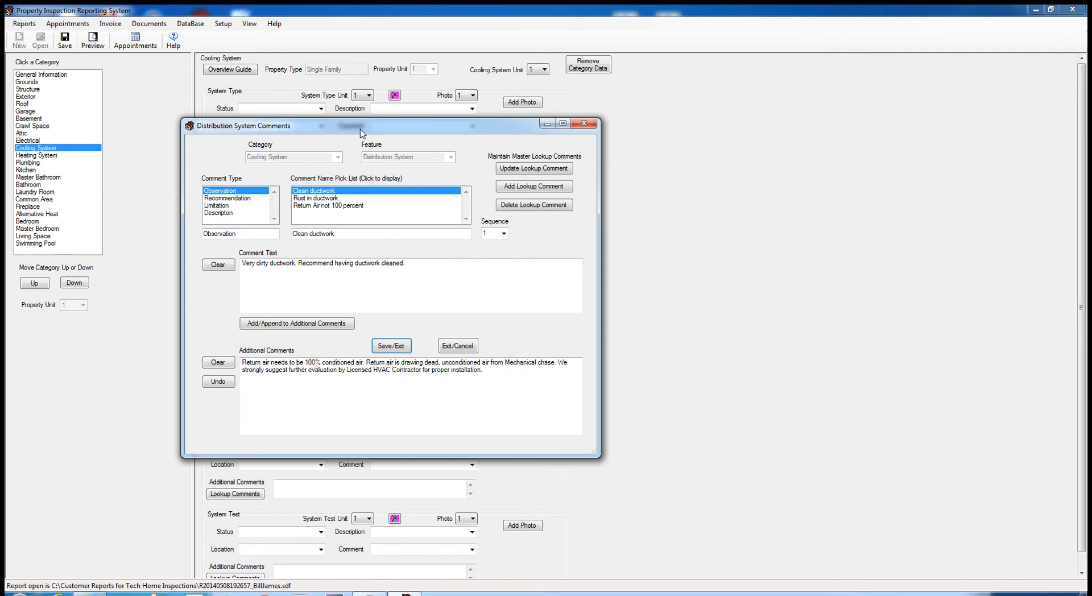
pyautogui.moveTo(360, 127); pyautogui.dragTo(628, 108)
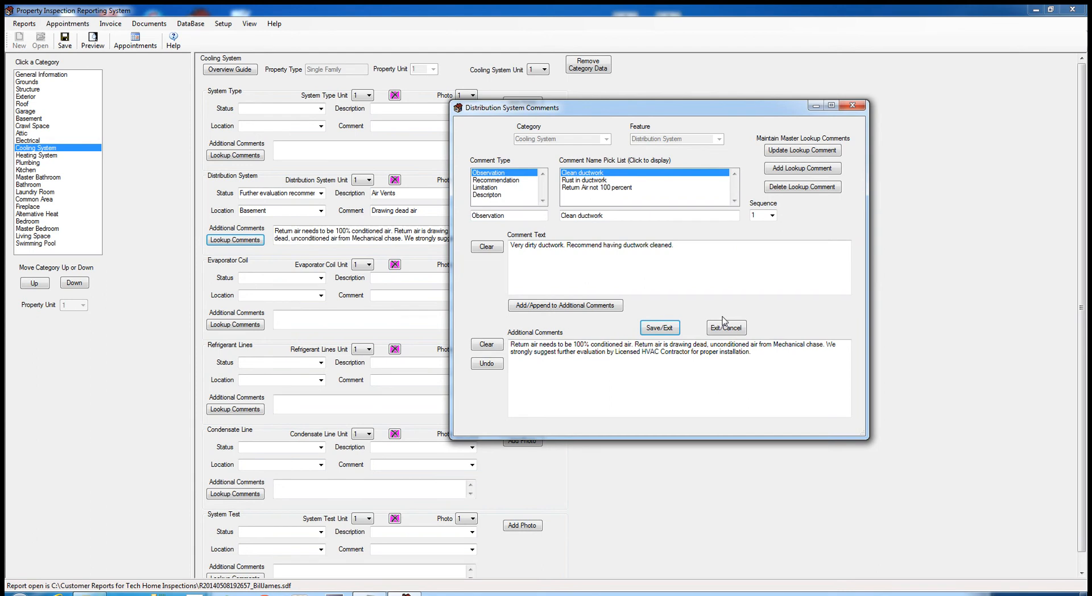
pyautogui.click(851, 107)
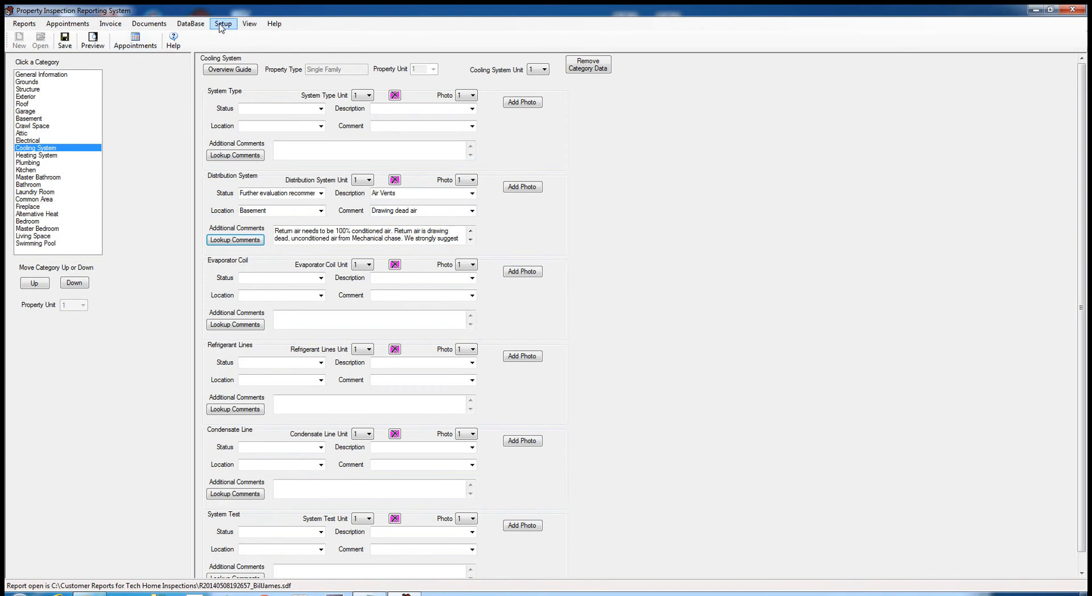
pyautogui.click(221, 25)
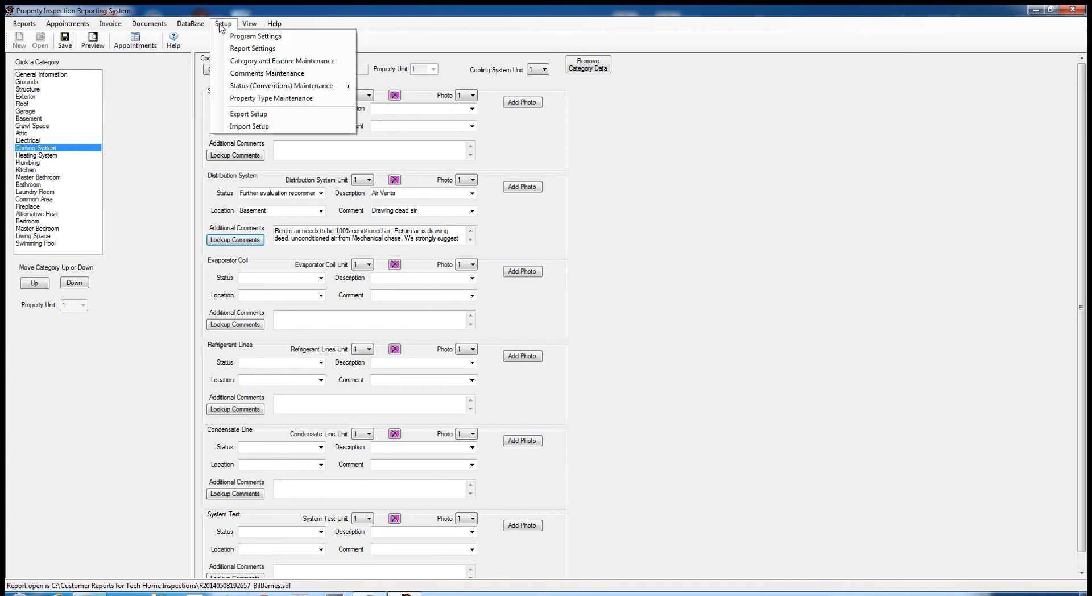
pyautogui.click(247, 74)
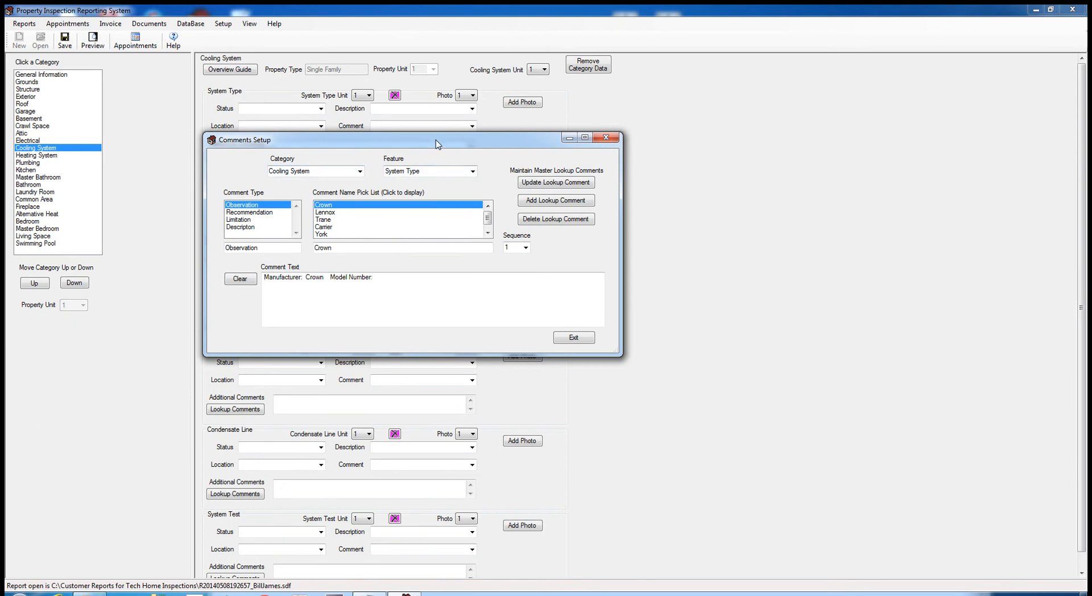
pyautogui.moveTo(438, 144); pyautogui.dragTo(405, 130)
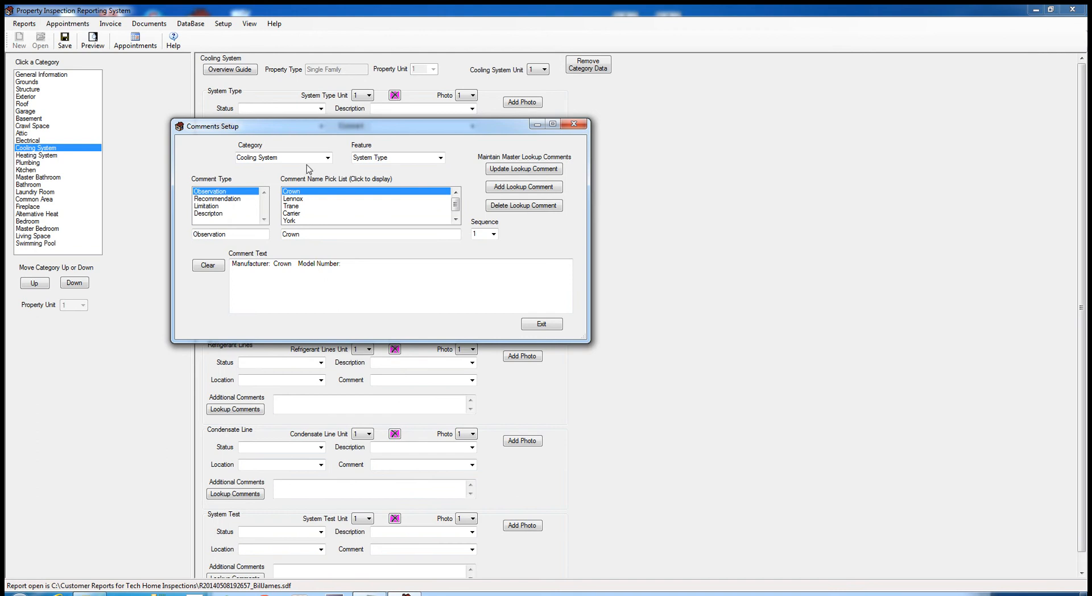
pyautogui.click(572, 124)
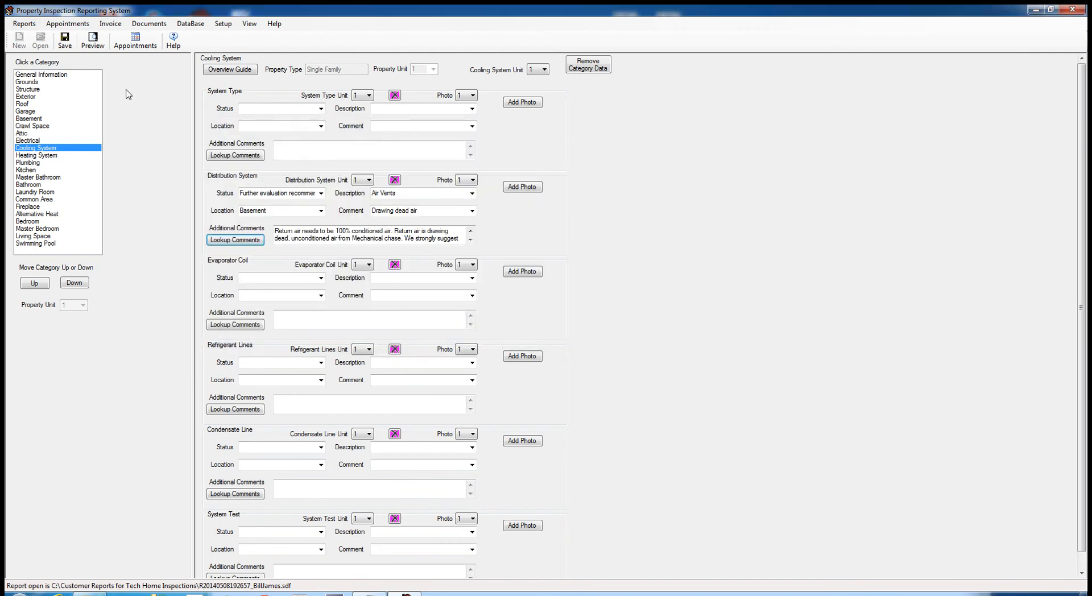
# - Switch to the Grounds category and check in Comments Maintenance that Cooling System's comments can be displayed from there, exiting without changes
pyautogui.click(32, 83)
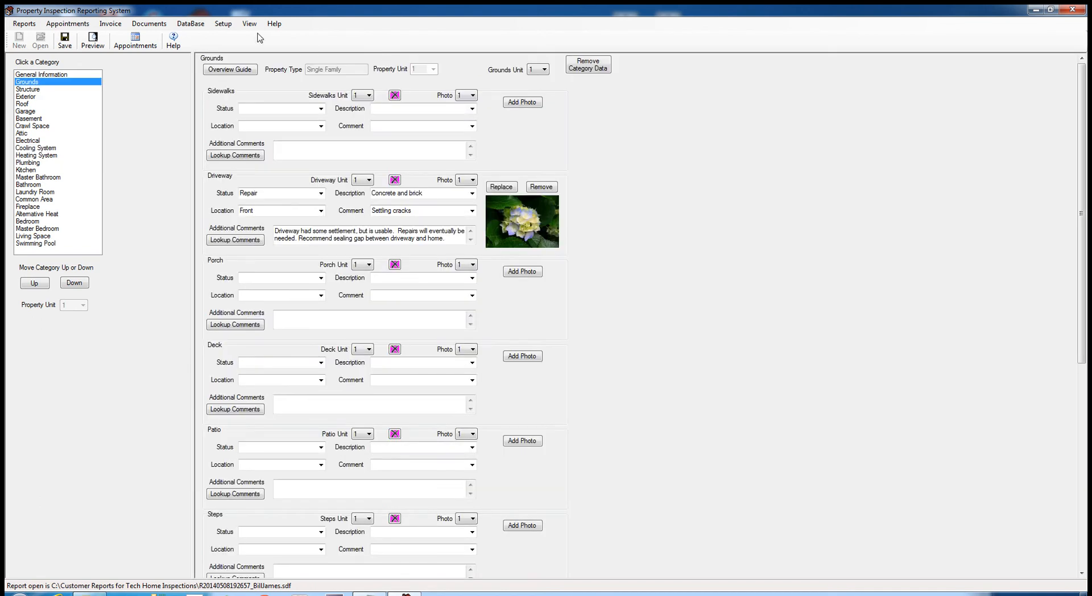
pyautogui.click(224, 24)
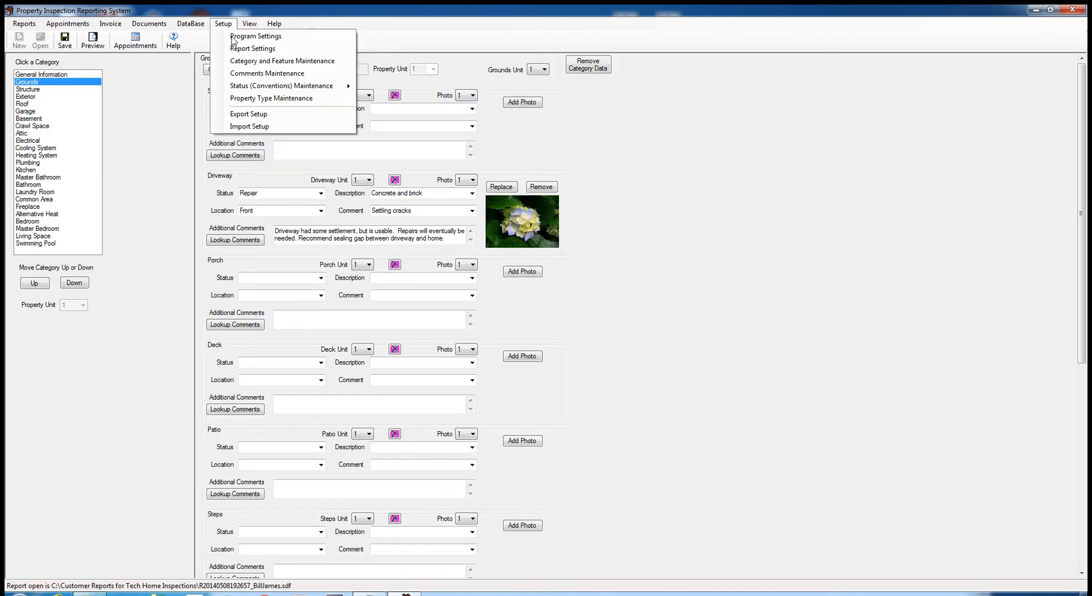
pyautogui.click(260, 74)
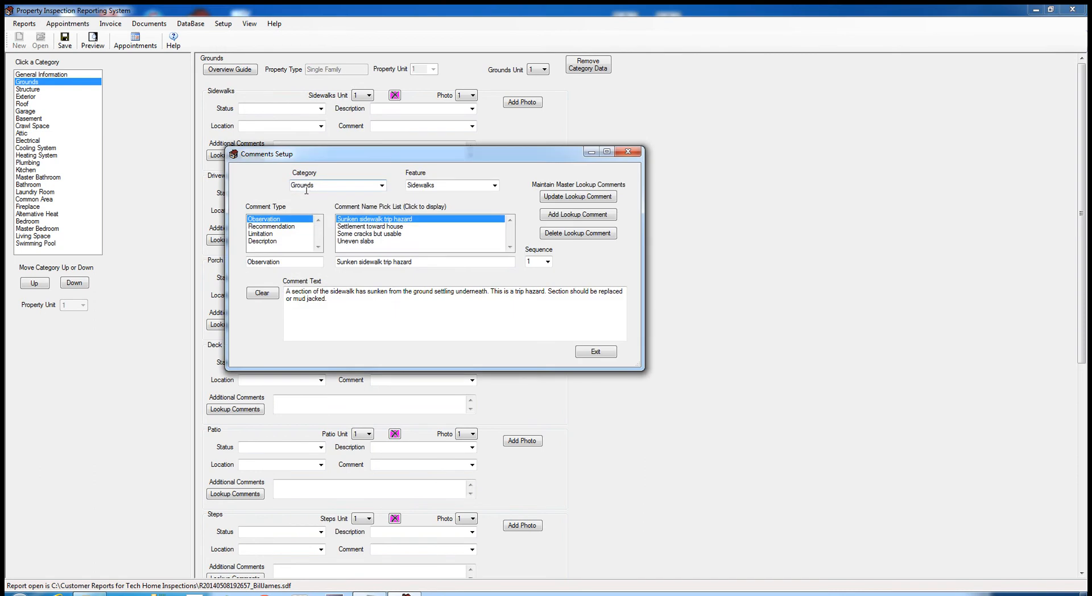
pyautogui.click(382, 186)
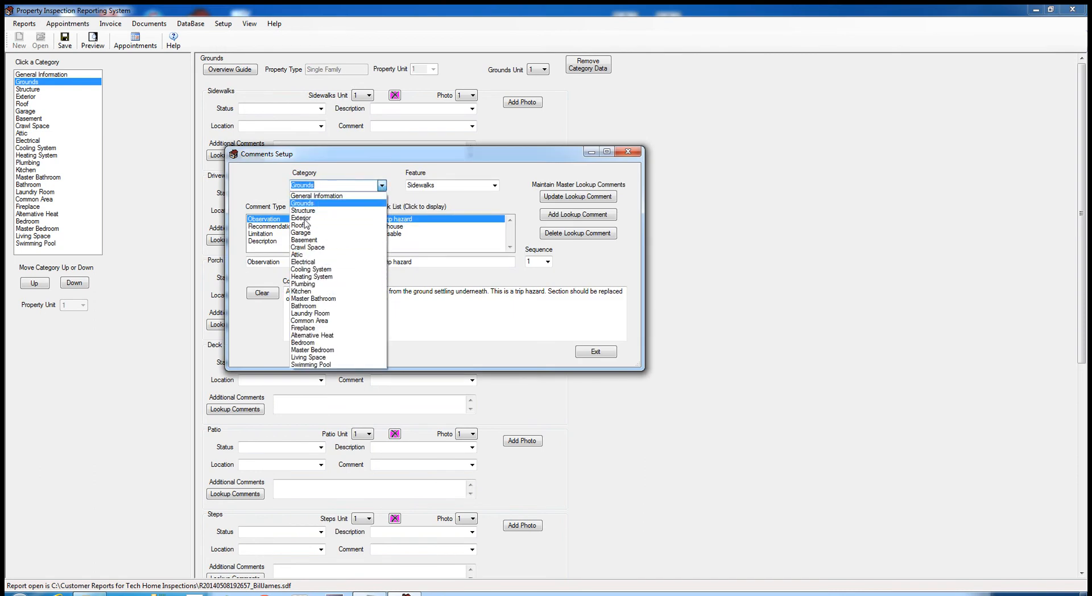
pyautogui.click(319, 269)
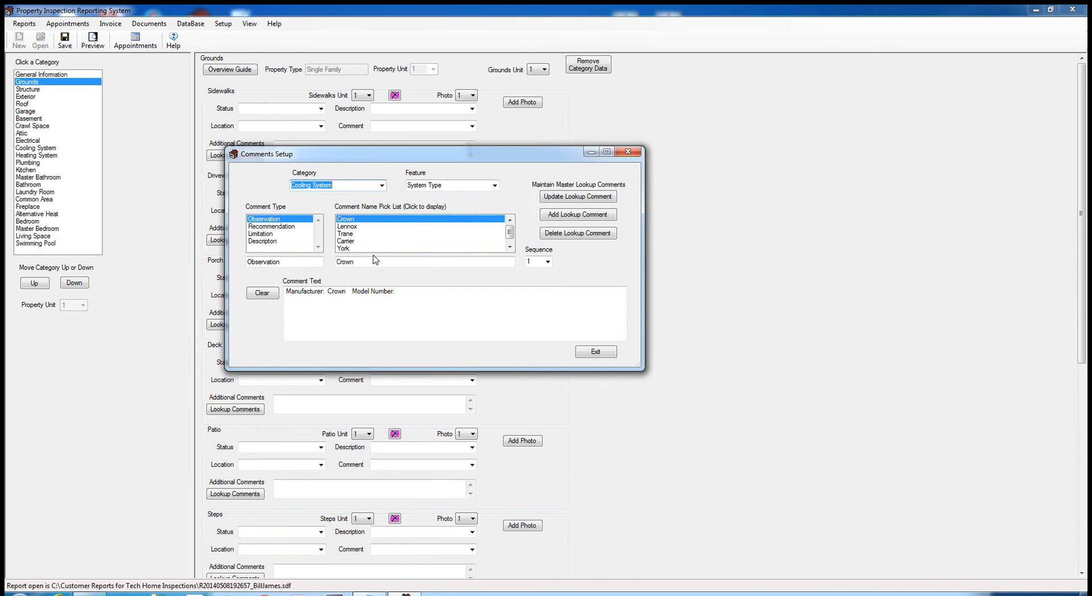
pyautogui.click(596, 352)
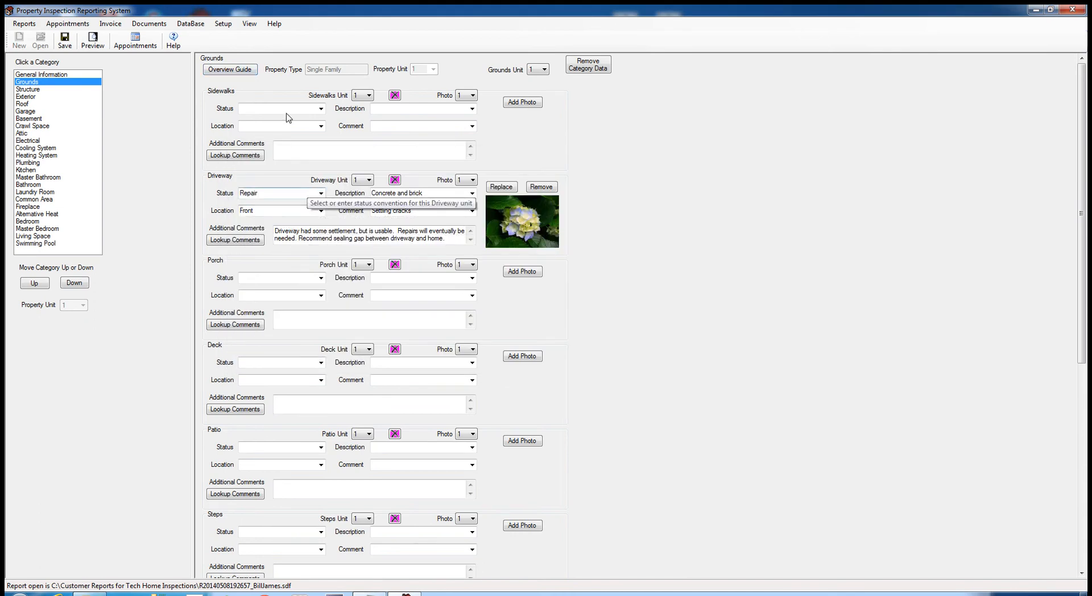
# - Reopen Comments Maintenance from Grounds, view the Sidewalks lookup comments beside the form and exit without changes
pyautogui.click(224, 27)
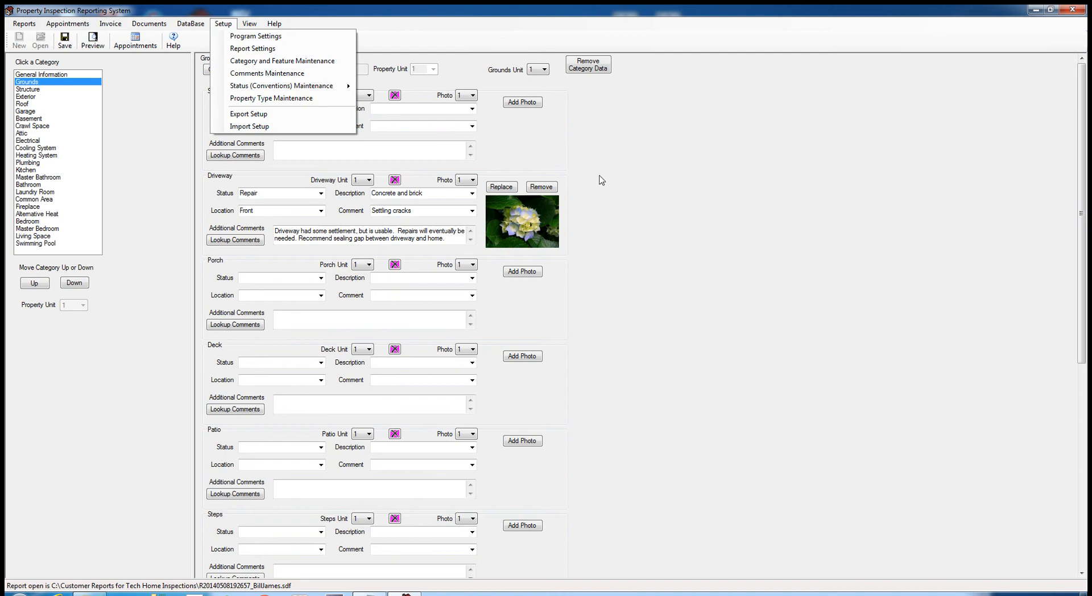
pyautogui.click(671, 189)
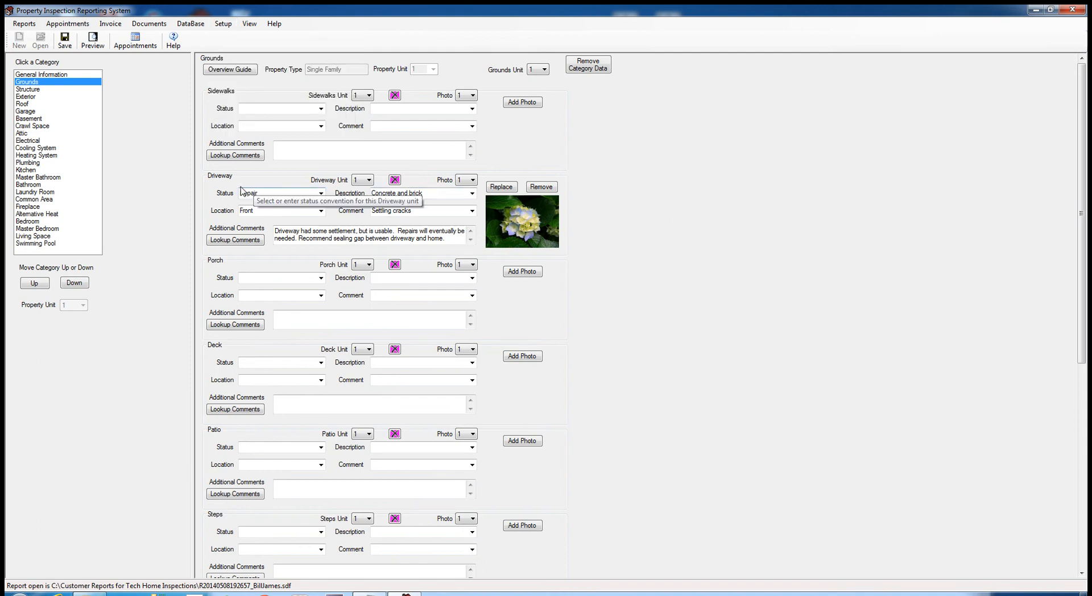
pyautogui.click(224, 27)
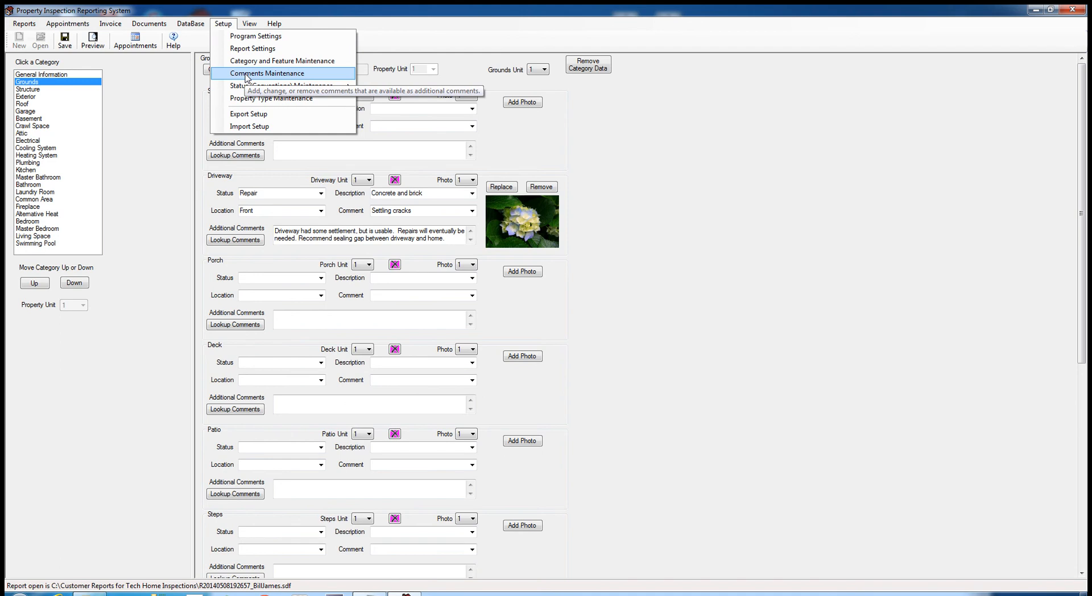
pyautogui.click(266, 73)
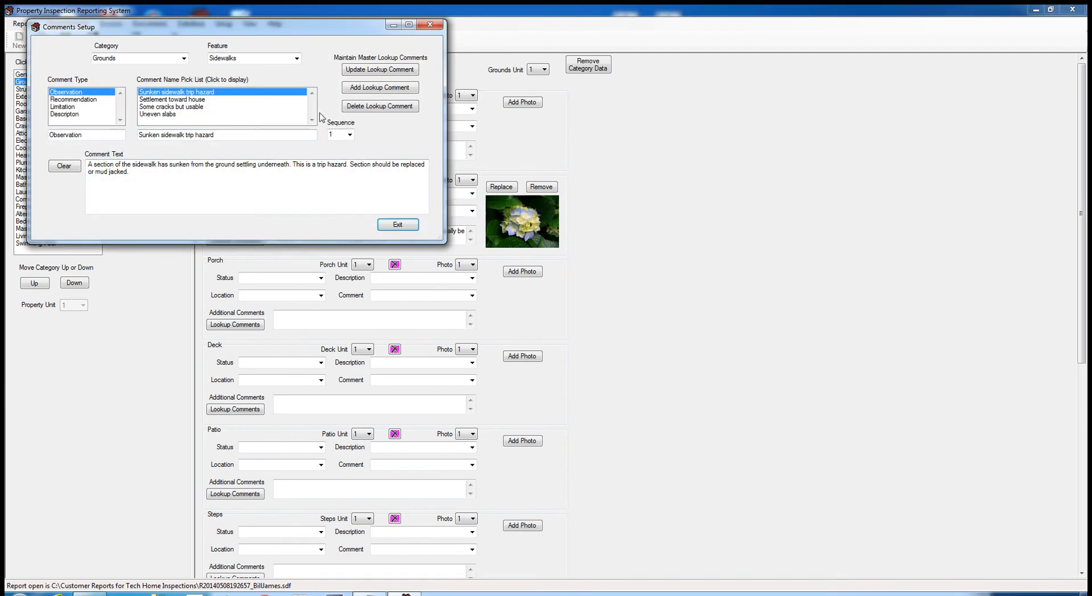
pyautogui.moveTo(324, 36); pyautogui.dragTo(826, 148)
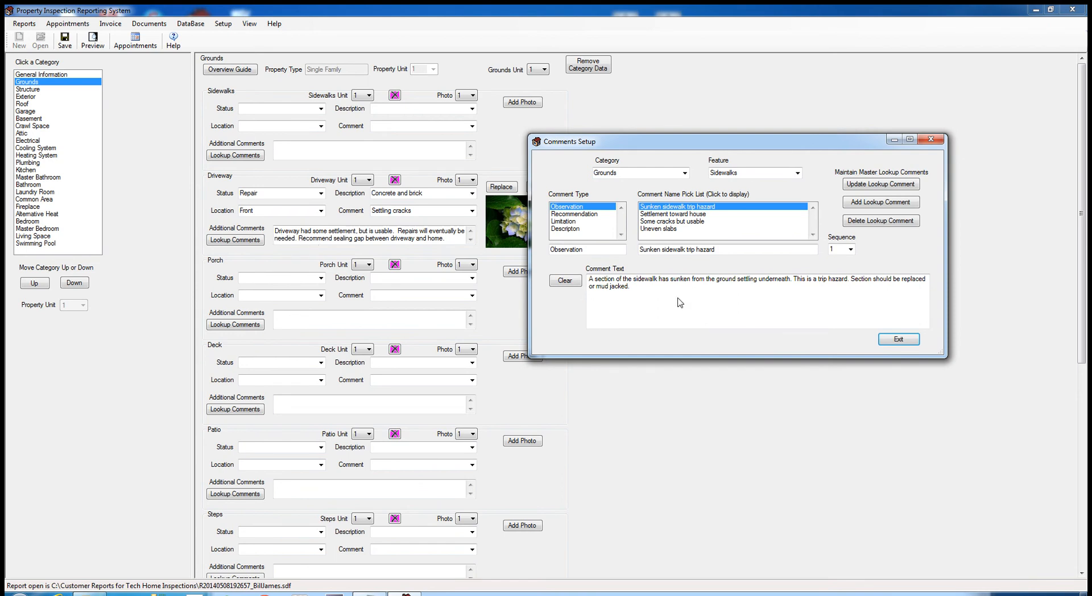
pyautogui.click(901, 341)
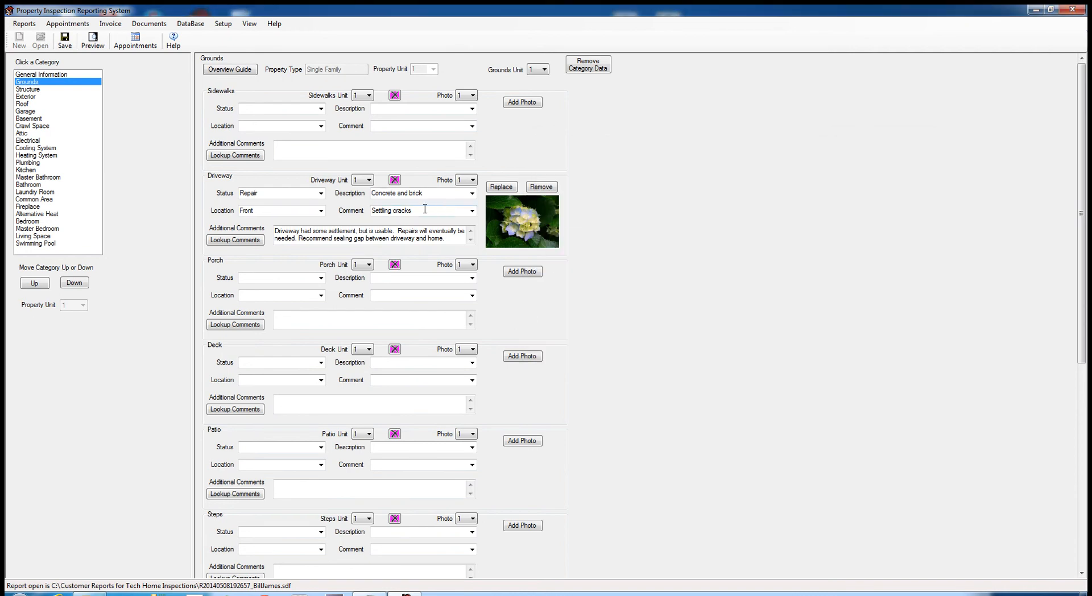
# - Review the description, location and comment items for Grounds' Sidewalks in Category and Feature Maintenance, exiting without changes
pyautogui.click(223, 25)
pyautogui.click(240, 61)
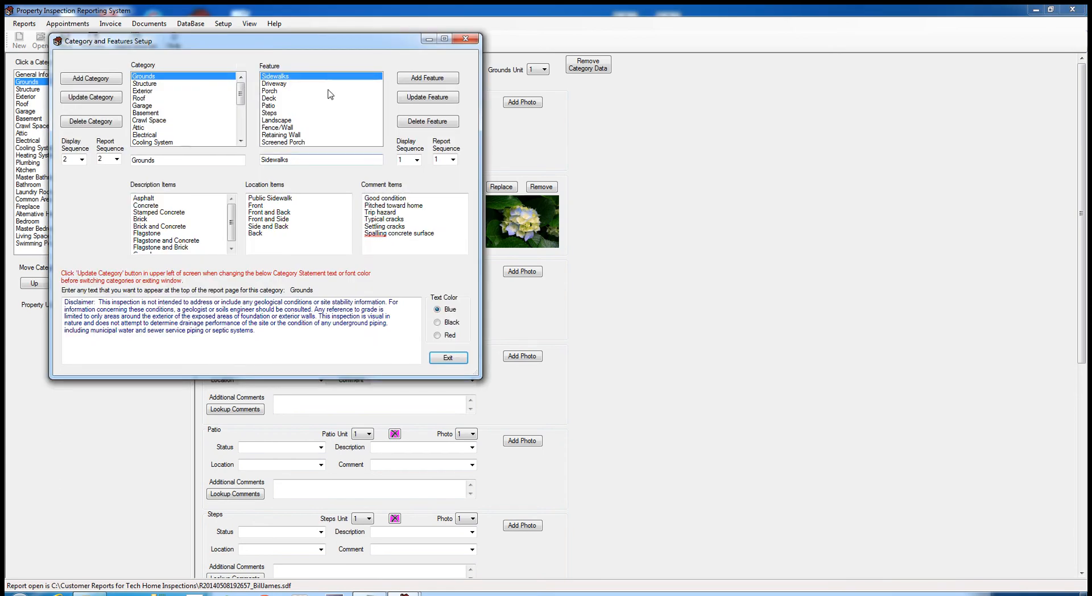
pyautogui.moveTo(327, 44); pyautogui.dragTo(572, 70)
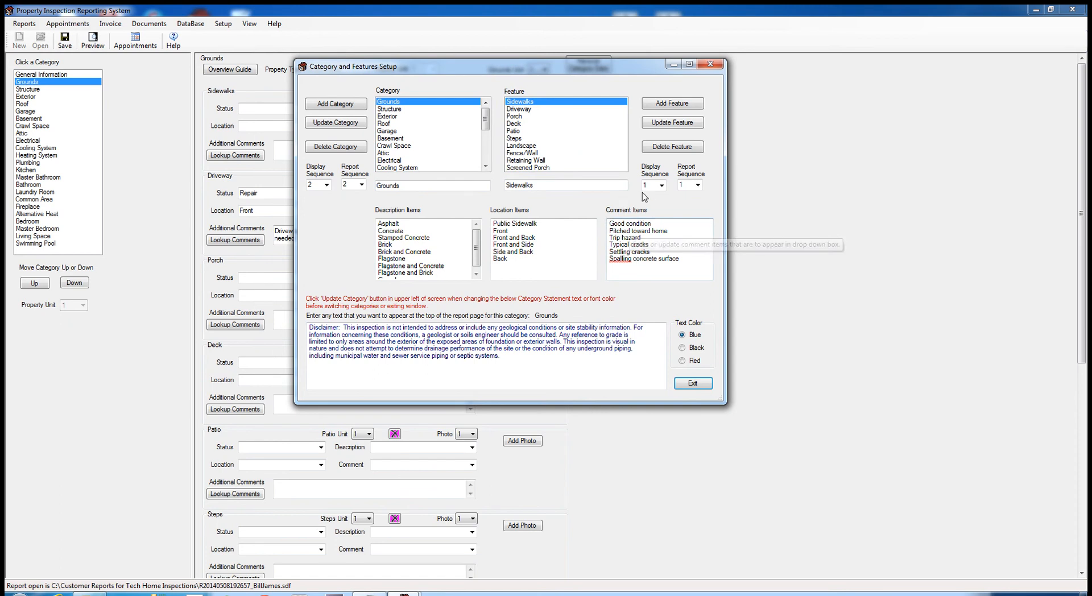
pyautogui.click(693, 384)
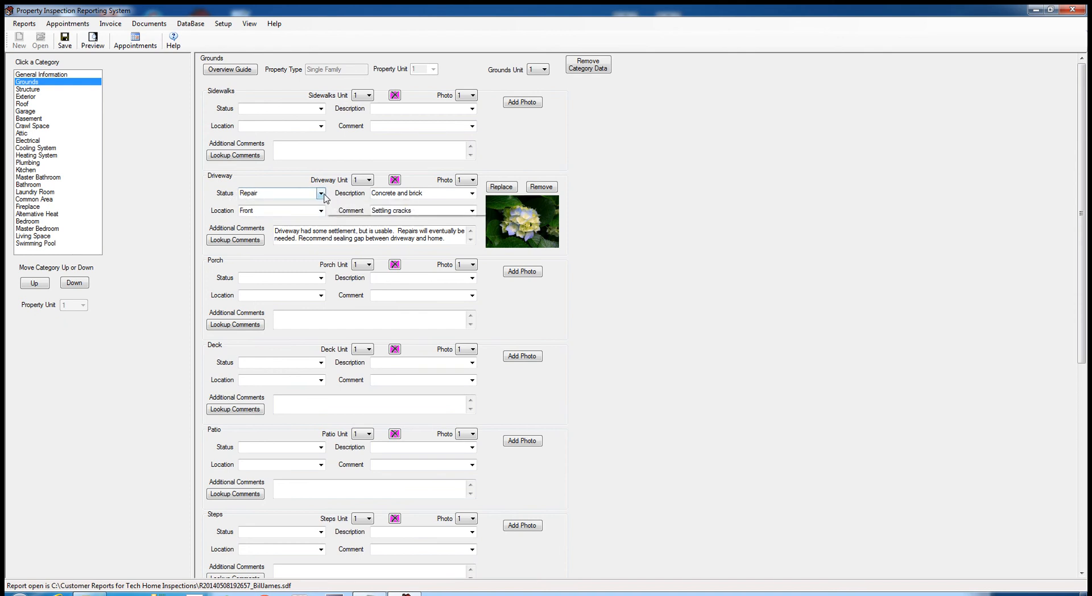
# - In the current report's status conventions, set Active Status of Further evaluation recommended to Y and update the status
pyautogui.click(224, 24)
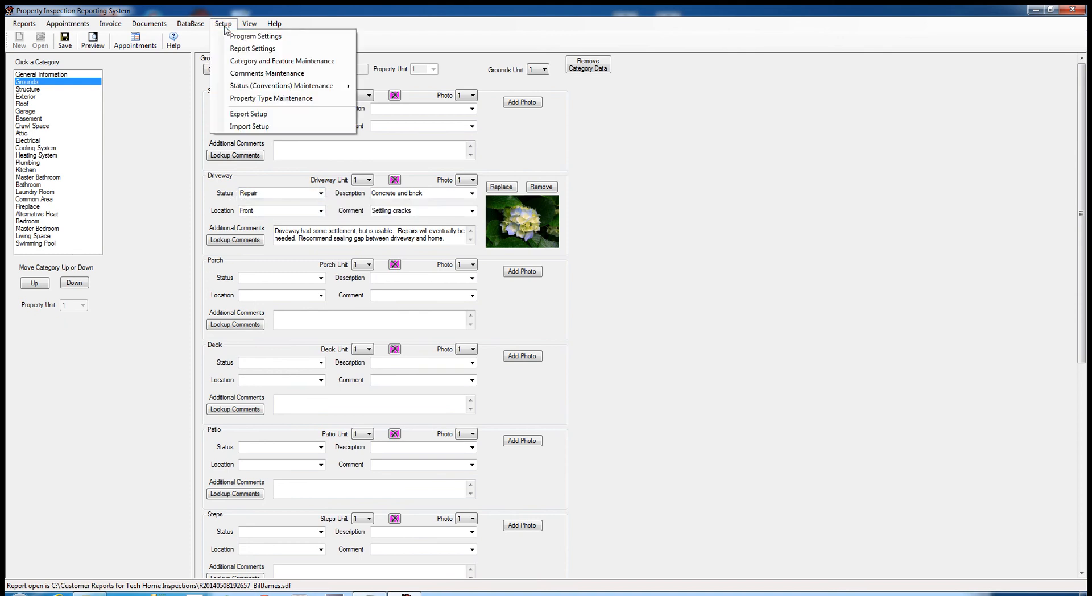
pyautogui.moveTo(319, 86)
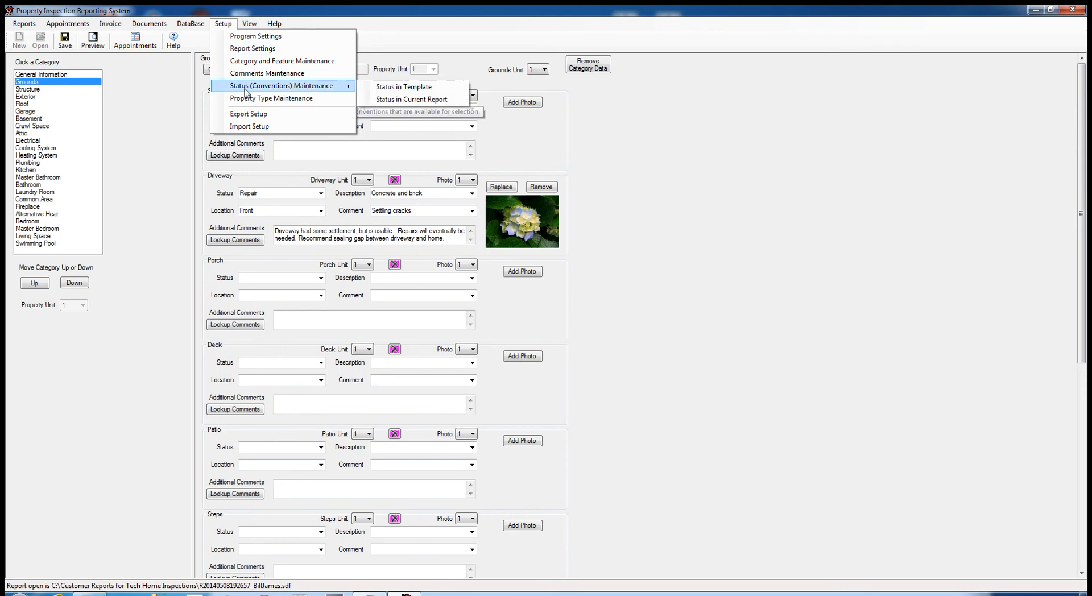
pyautogui.click(396, 100)
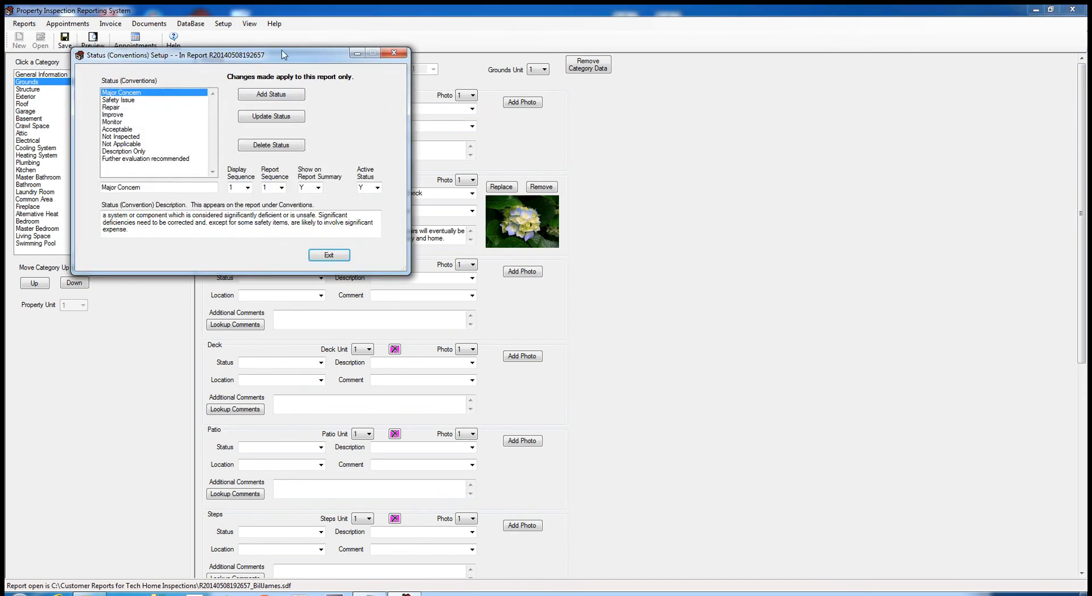
pyautogui.moveTo(287, 55); pyautogui.dragTo(638, 161)
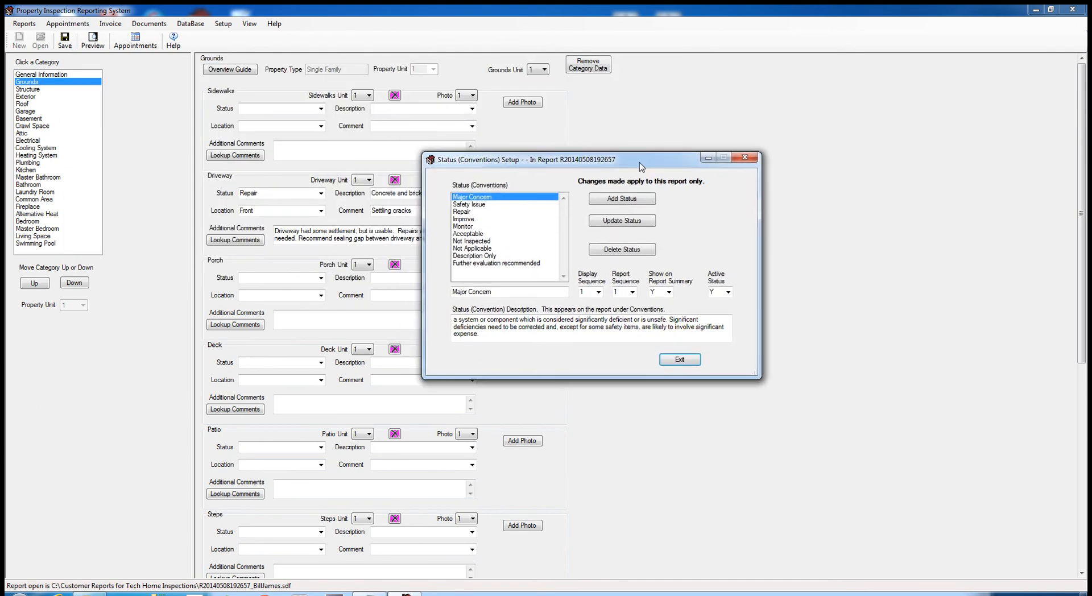
pyautogui.click(485, 263)
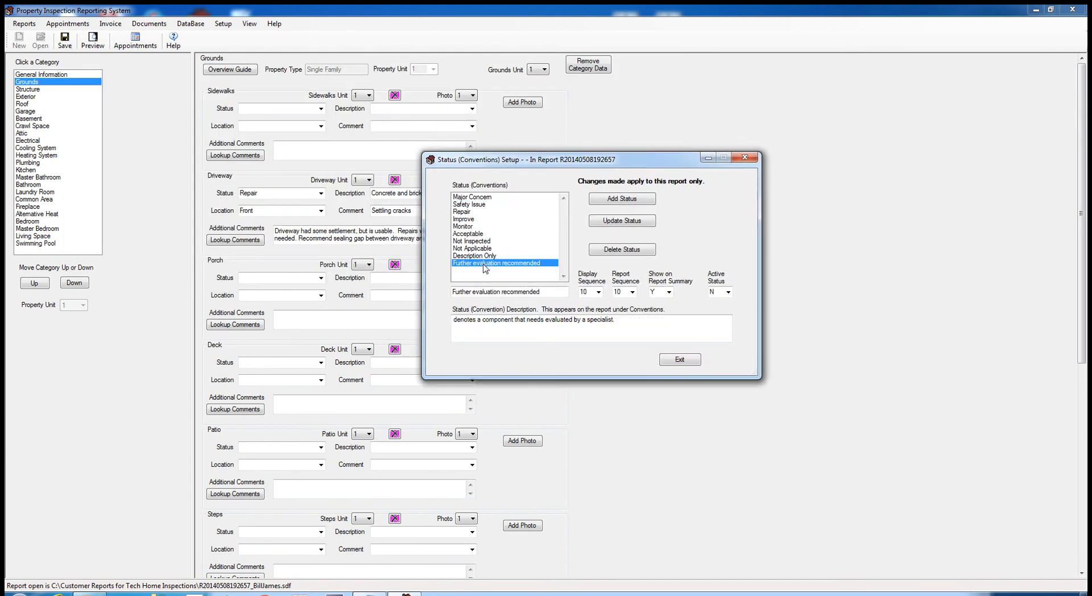
pyautogui.click(728, 292)
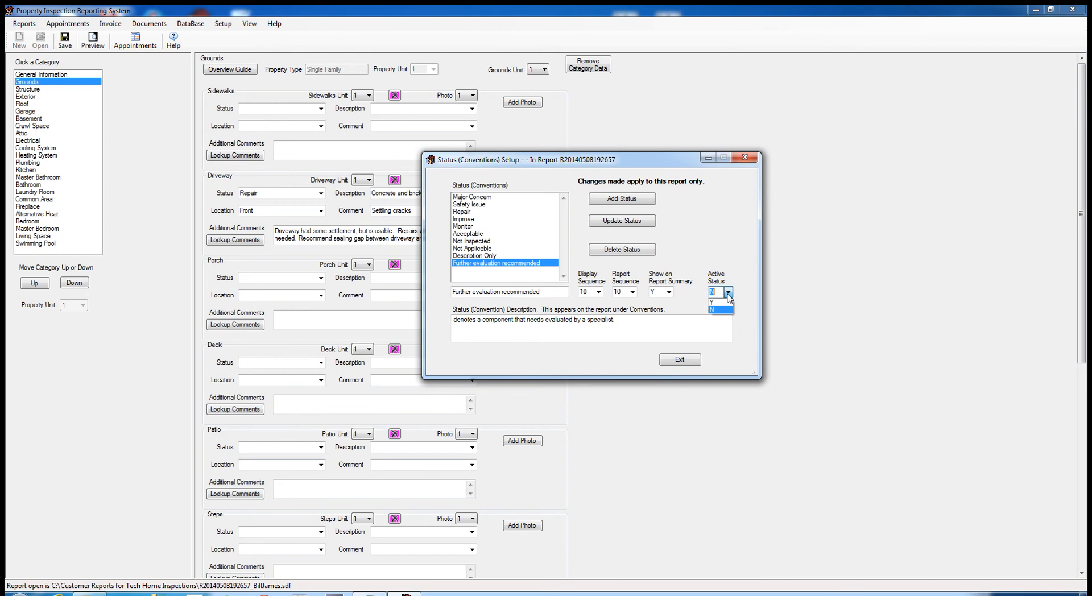
pyautogui.click(720, 307)
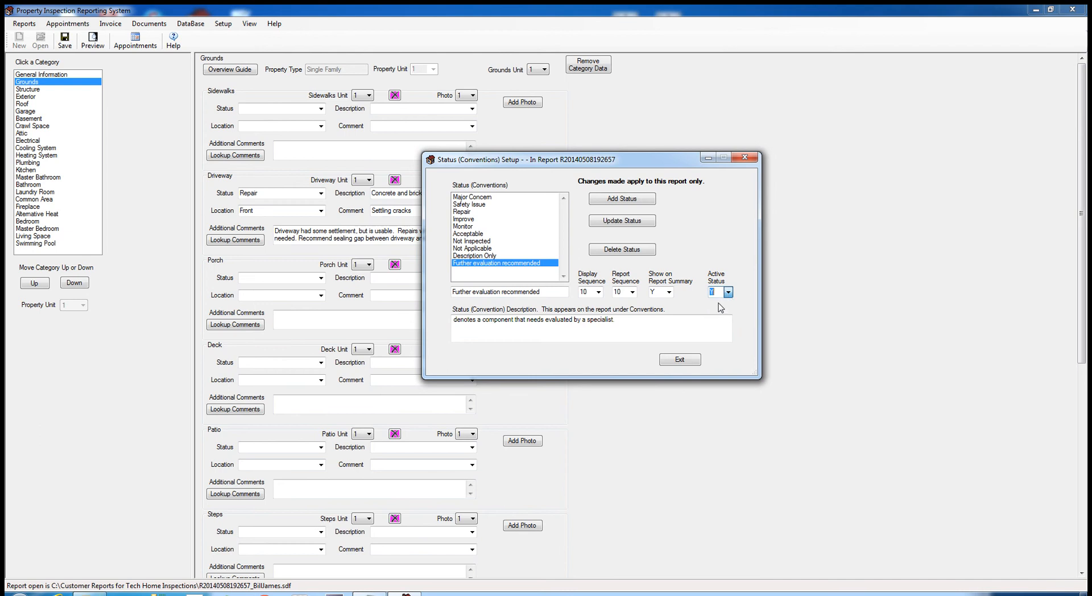
pyautogui.click(616, 222)
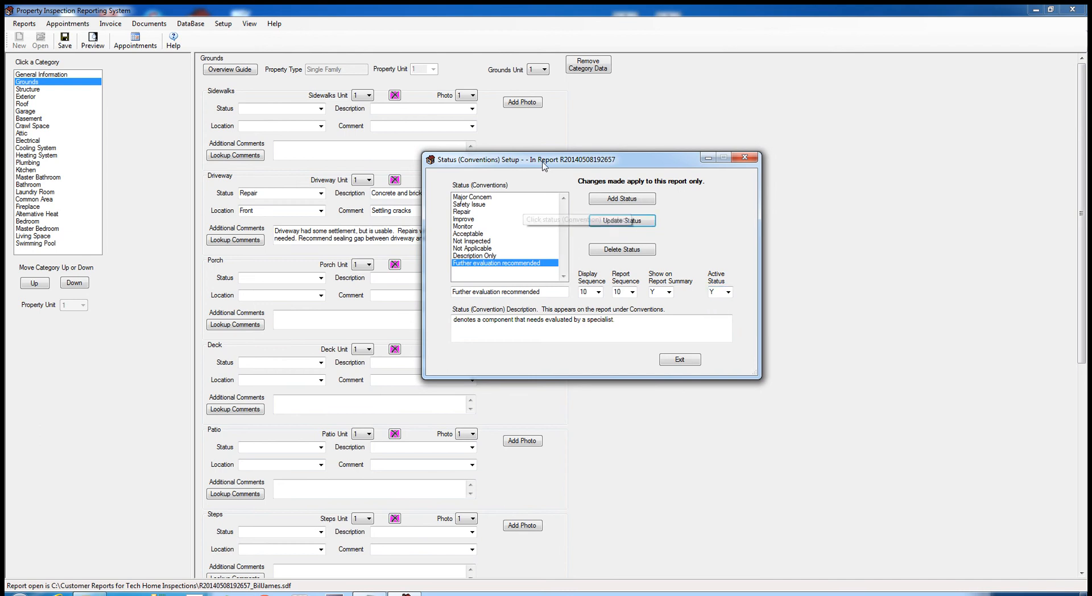
# - Review the settings and description of each status convention in this report, from Major Concern through Further evaluation recommended
pyautogui.moveTo(544, 165); pyautogui.dragTo(539, 128)
pyautogui.click(468, 162)
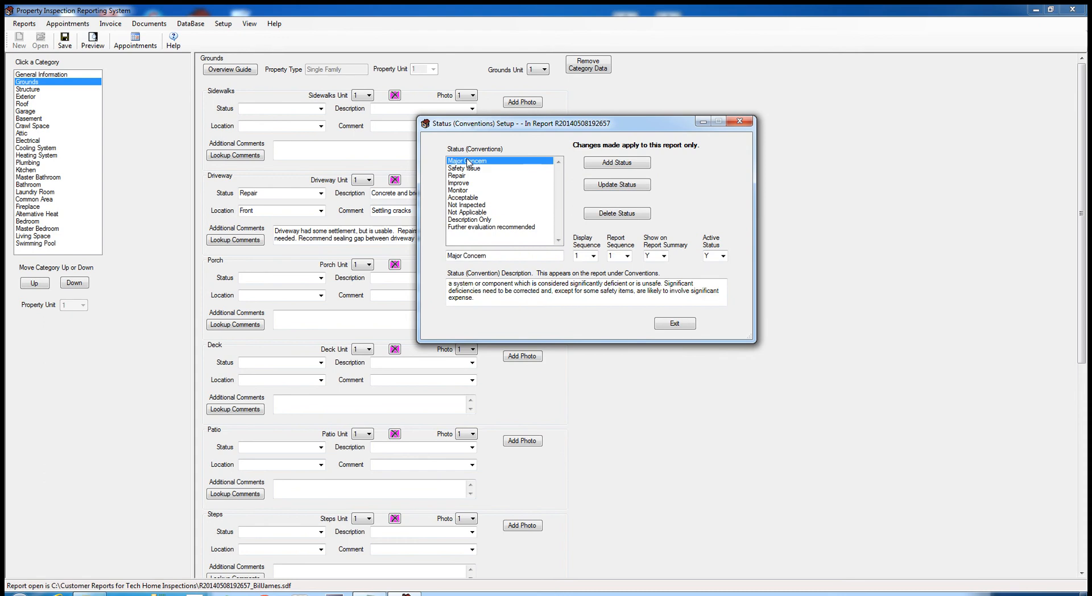
pyautogui.press('Down')
pyautogui.press('Down')
pyautogui.press('Down')
pyautogui.press('Down')
pyautogui.press('Down')
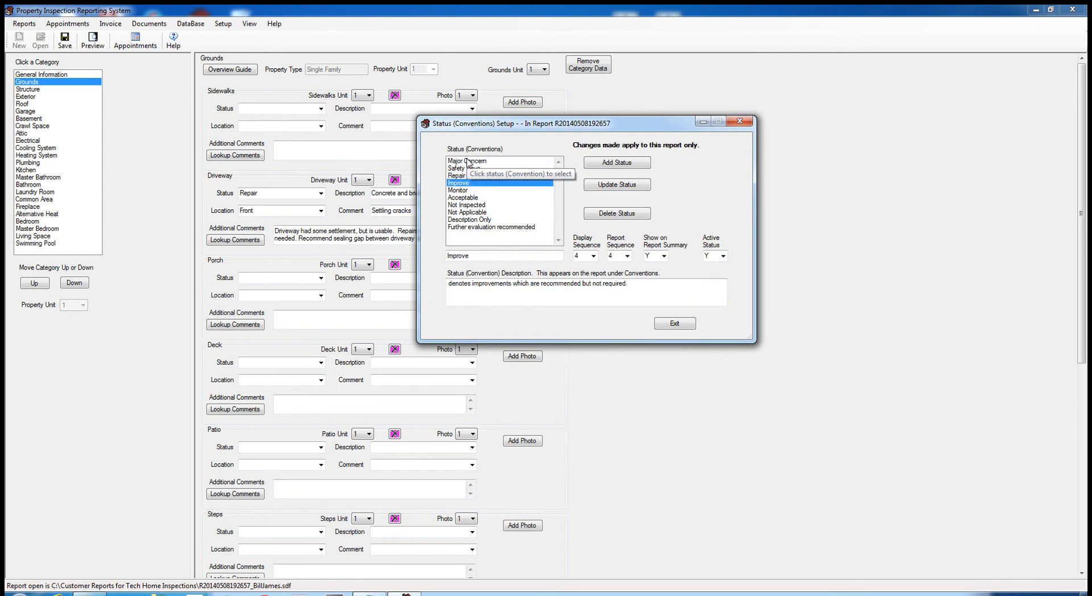
pyautogui.press('Down')
pyautogui.press('Down')
pyautogui.press('Down')
pyautogui.press('Down')
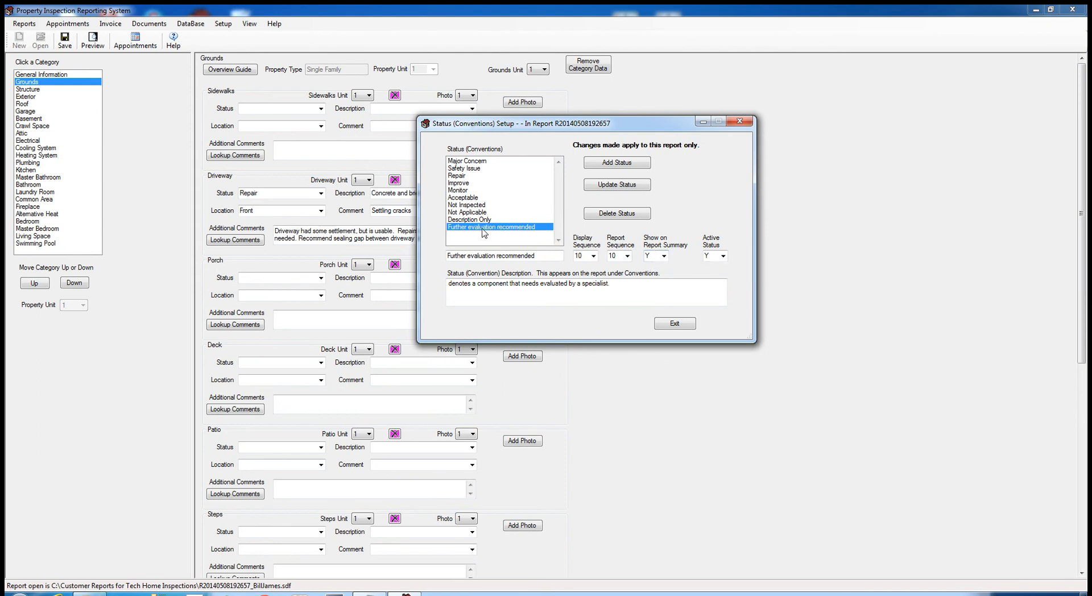
# - Compare the Show on Report Summary and sequence settings across the status conventions from Description Only back to Safety Issue, and exit the setup unchanged
pyautogui.press('Up')
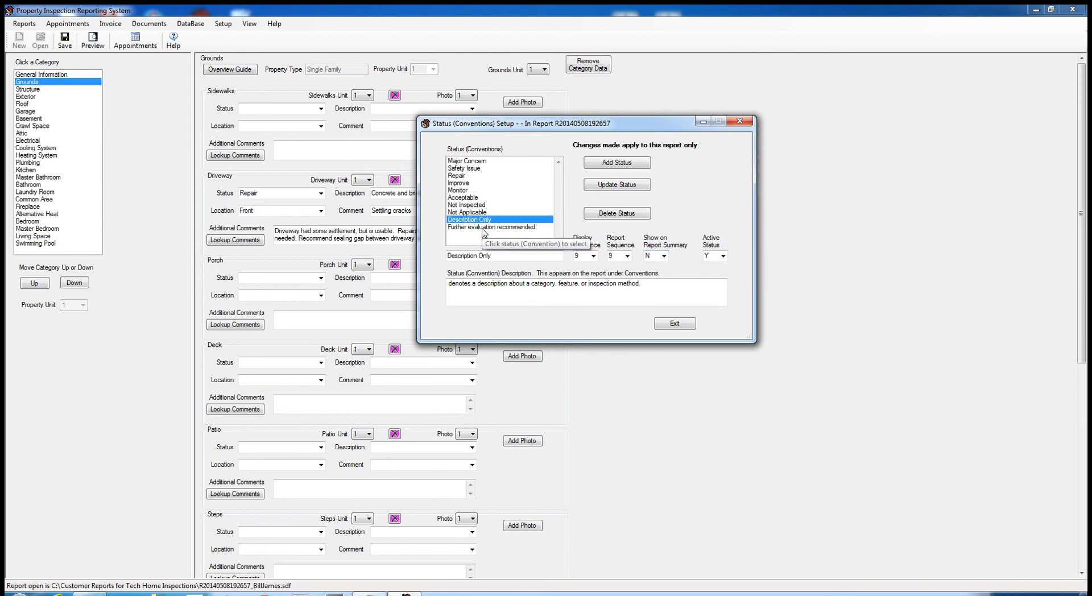
pyautogui.press('Up')
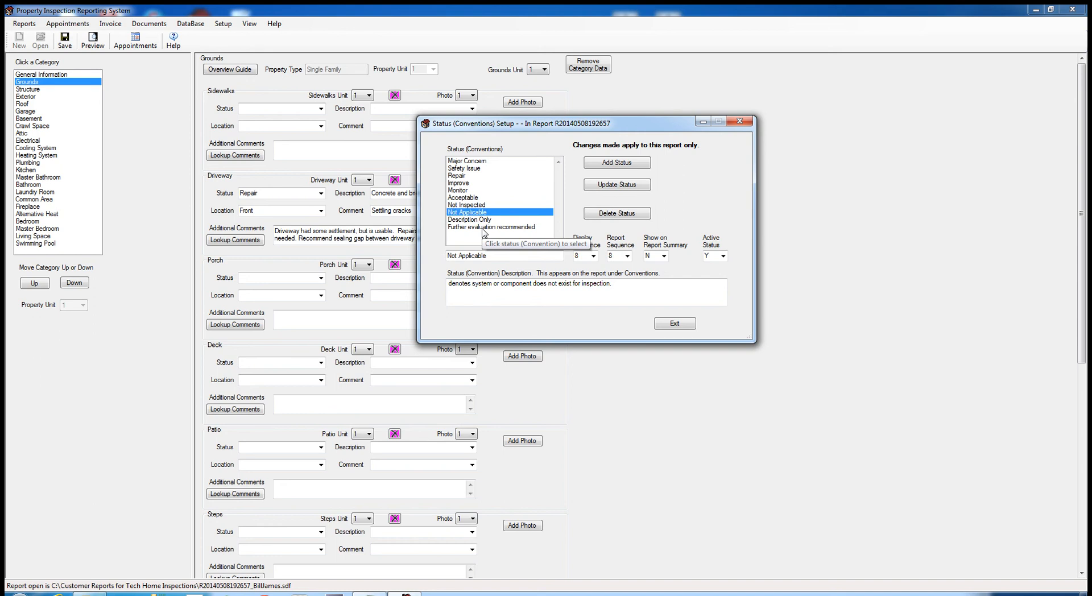
pyautogui.press('Up')
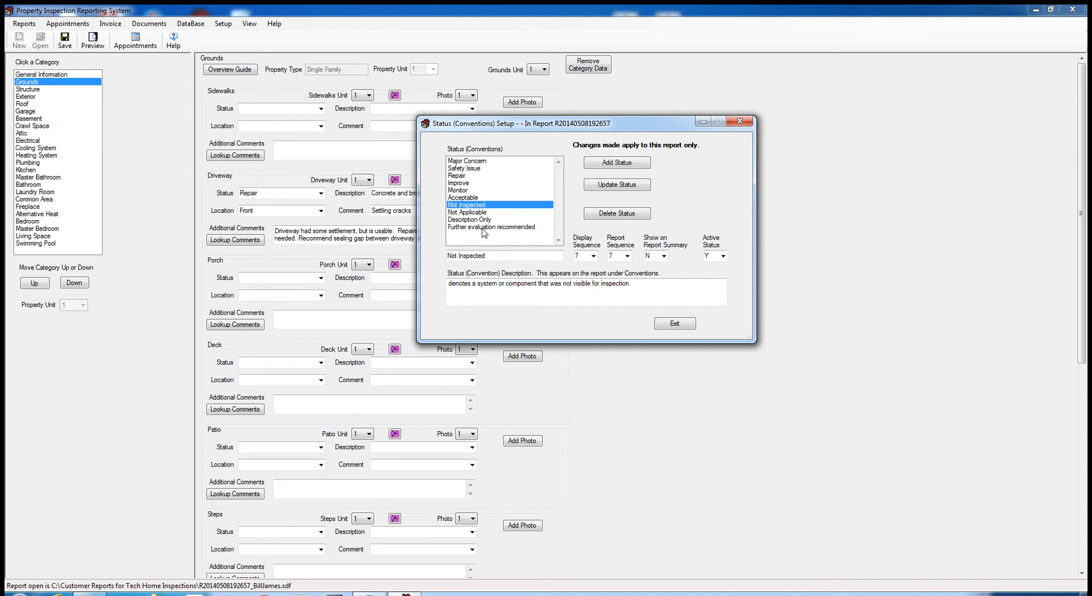
pyautogui.press('Up')
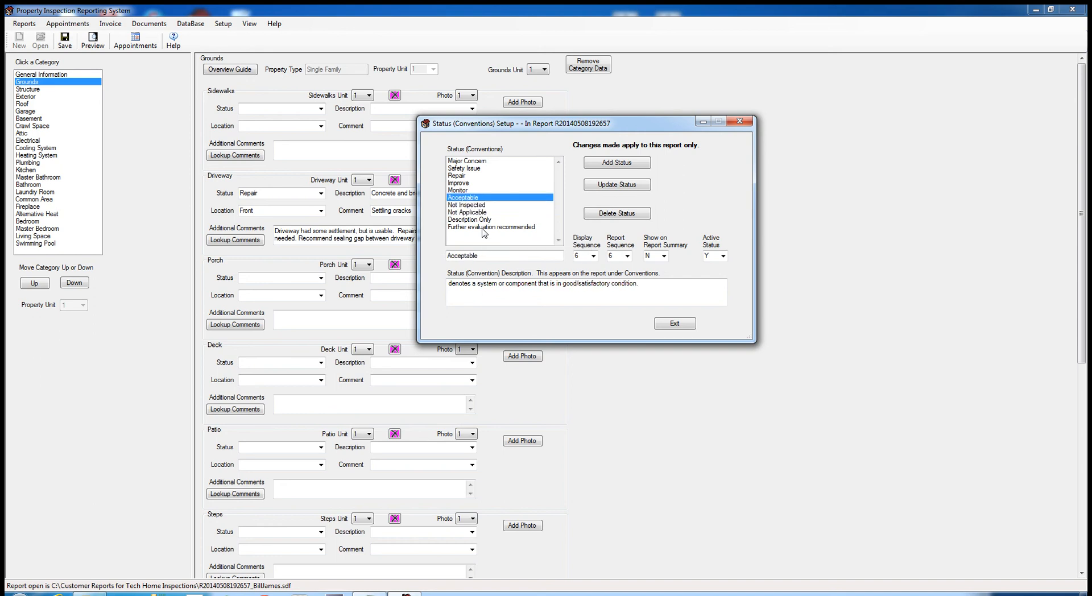
pyautogui.press('Up')
pyautogui.press('Down')
pyautogui.press('Up')
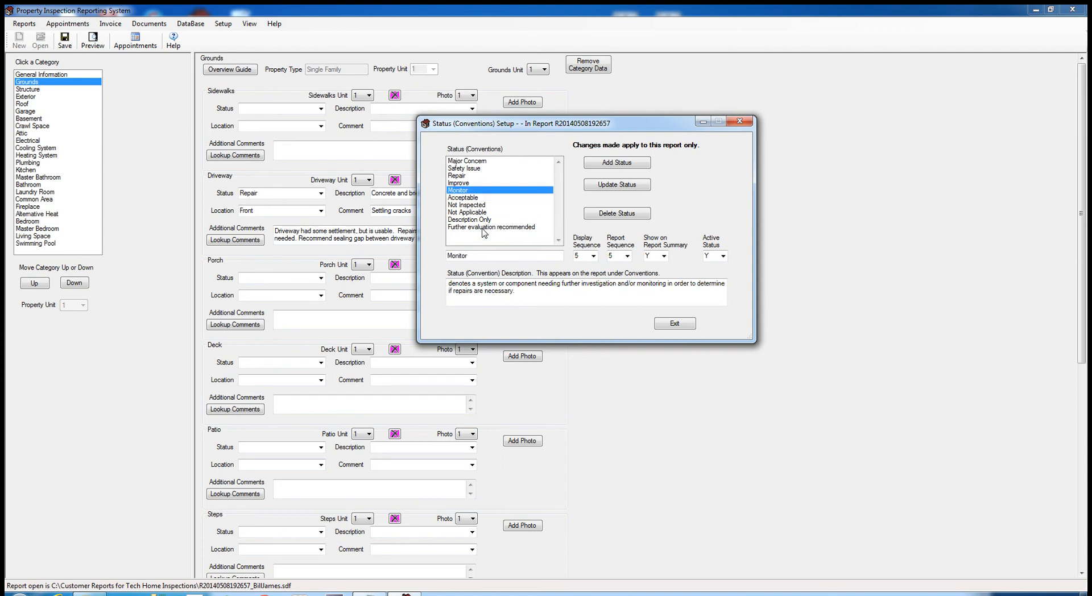
pyautogui.press('Up')
pyautogui.press('Up')
pyautogui.press('Up')
pyautogui.press('Up')
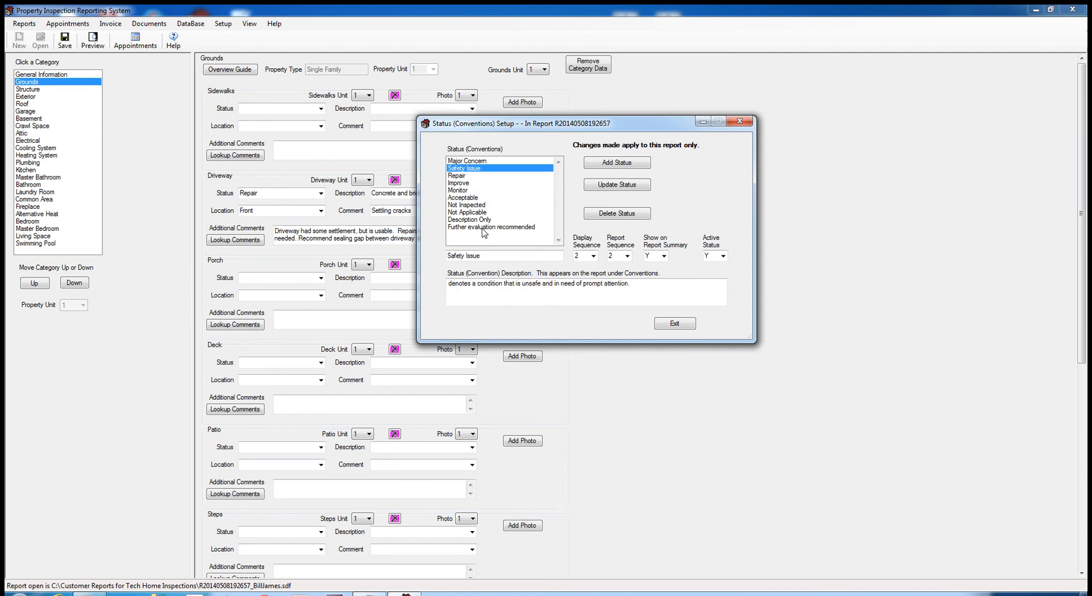
pyautogui.press('Down')
pyautogui.press('Down')
pyautogui.press('Down')
pyautogui.press('Down')
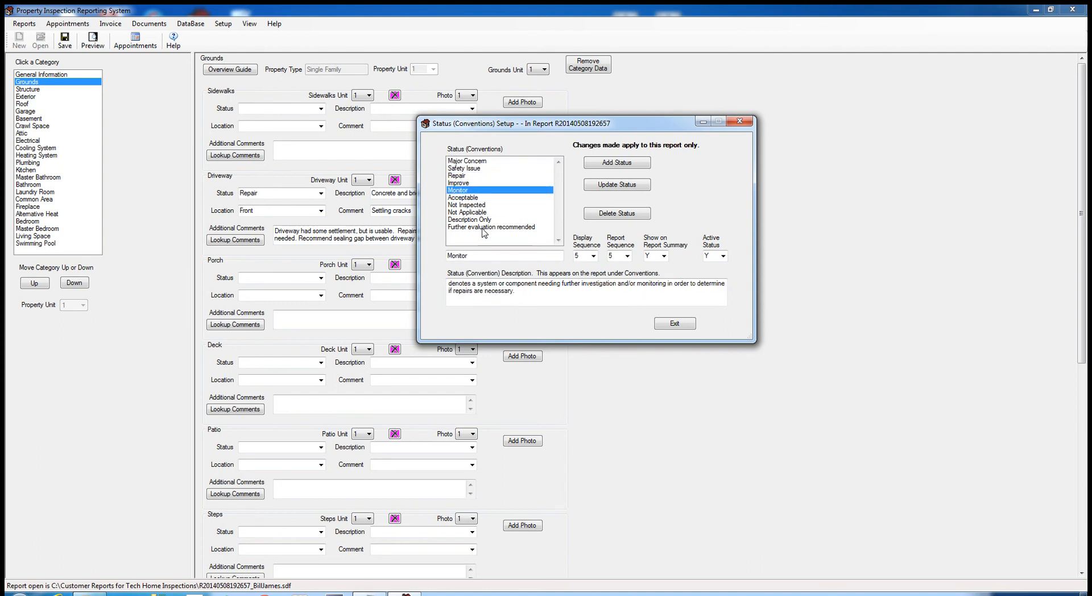
pyautogui.press('Down')
pyautogui.press('Down')
pyautogui.press('Down')
pyautogui.press('Down')
pyautogui.press('Down')
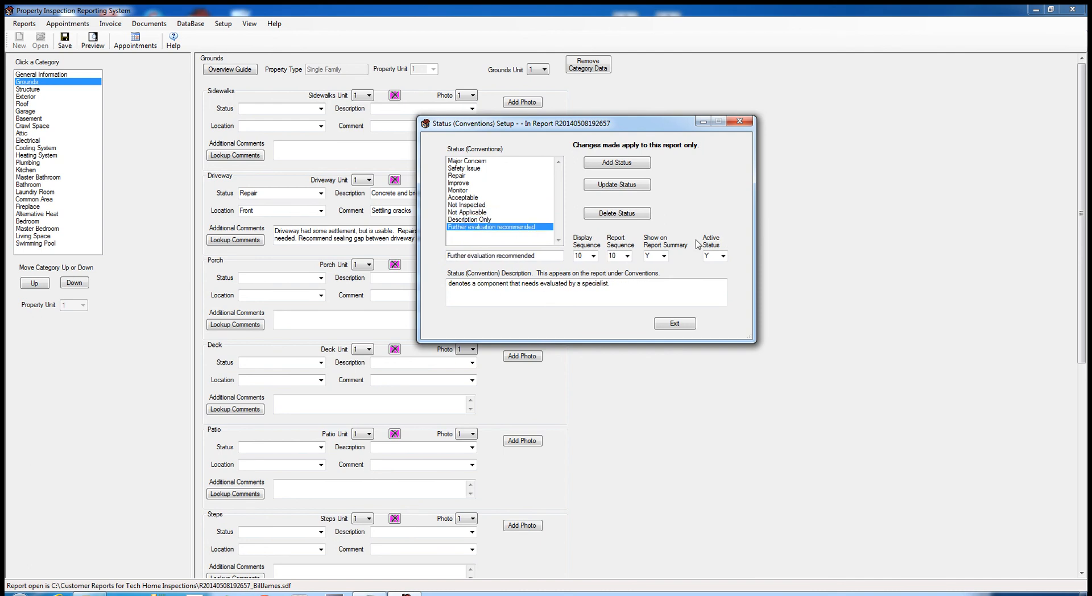
pyautogui.click(680, 326)
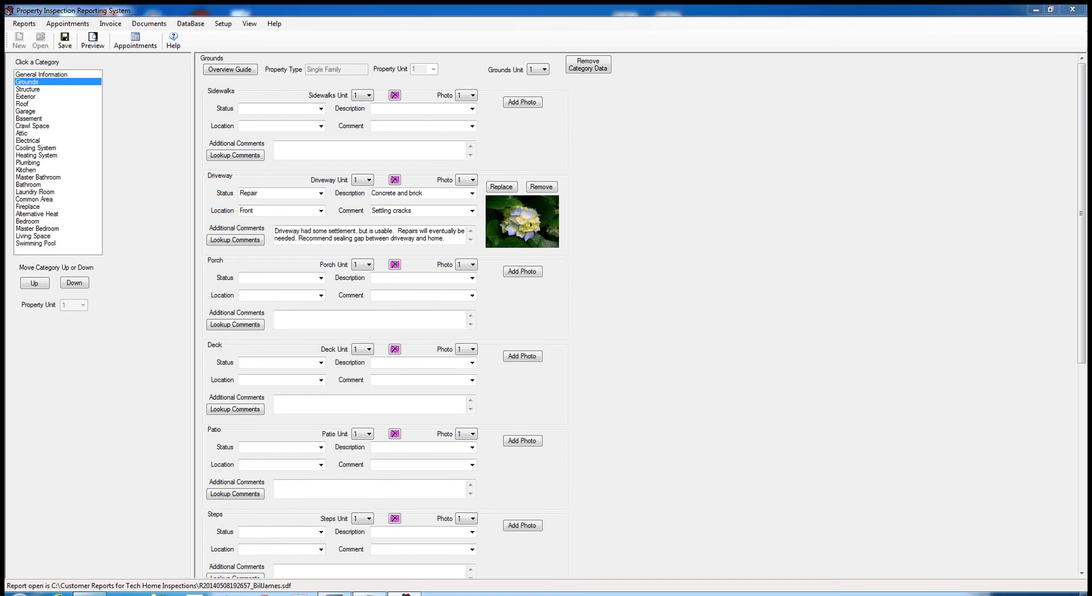
pyautogui.rightClick(335, 594)
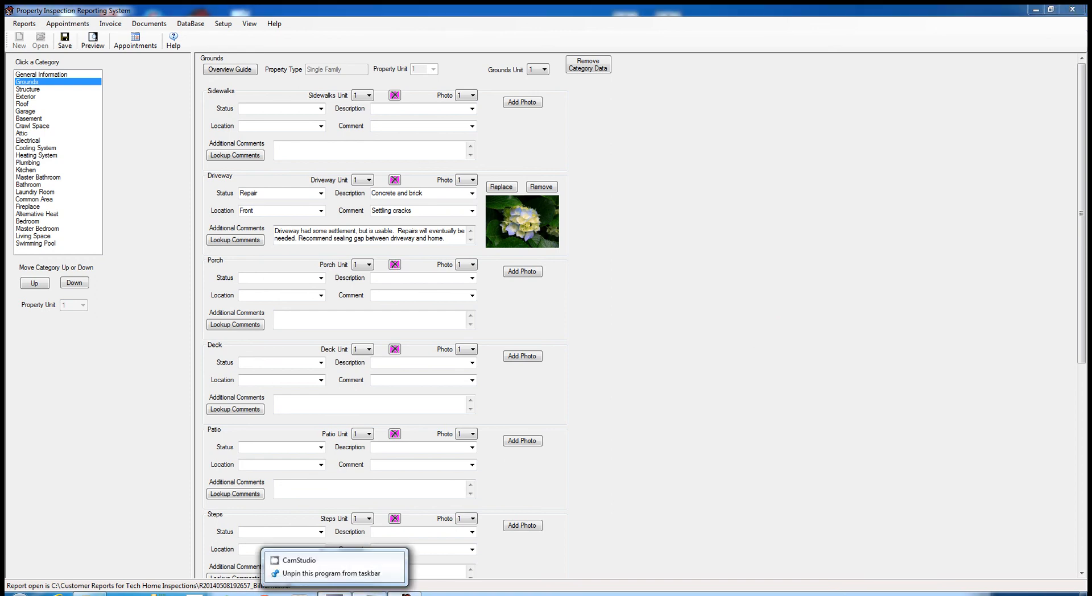
pyautogui.click(312, 561)
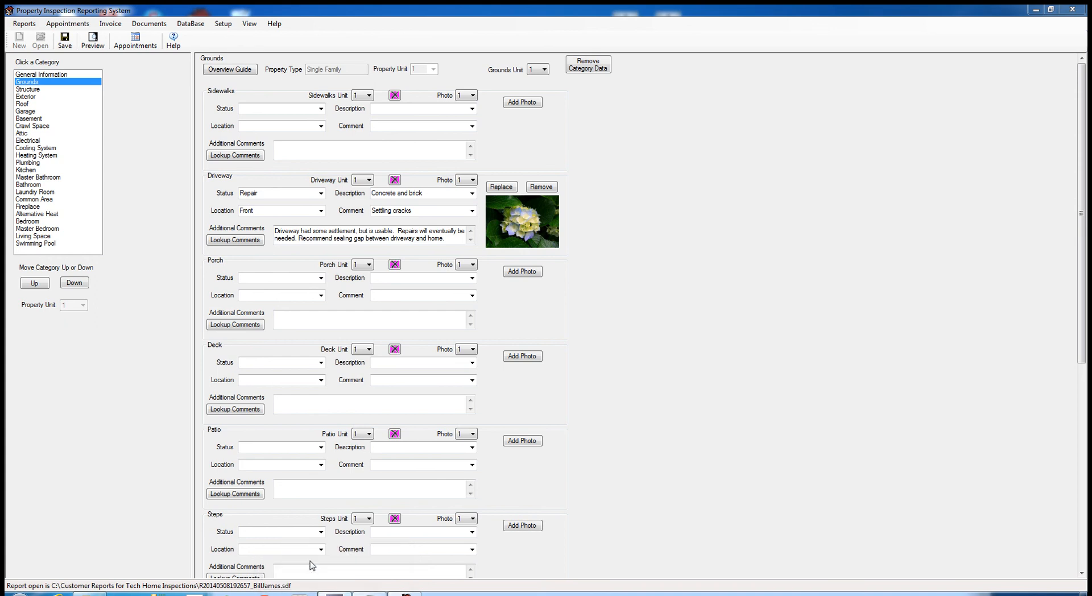
# - Close the open inspection report
pyautogui.click(1074, 12)
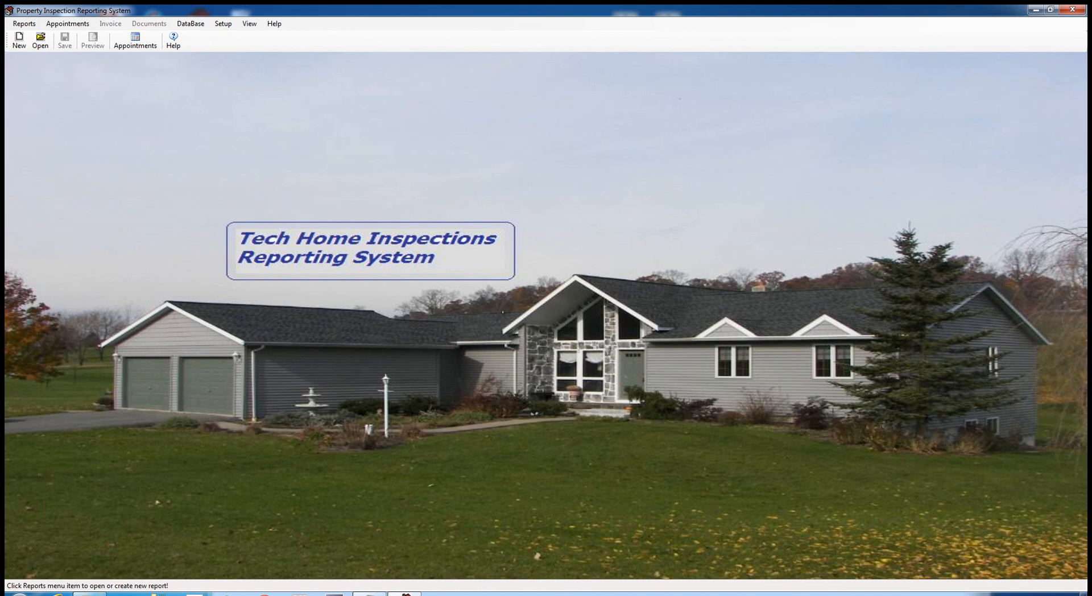
pyautogui.rightClick(335, 594)
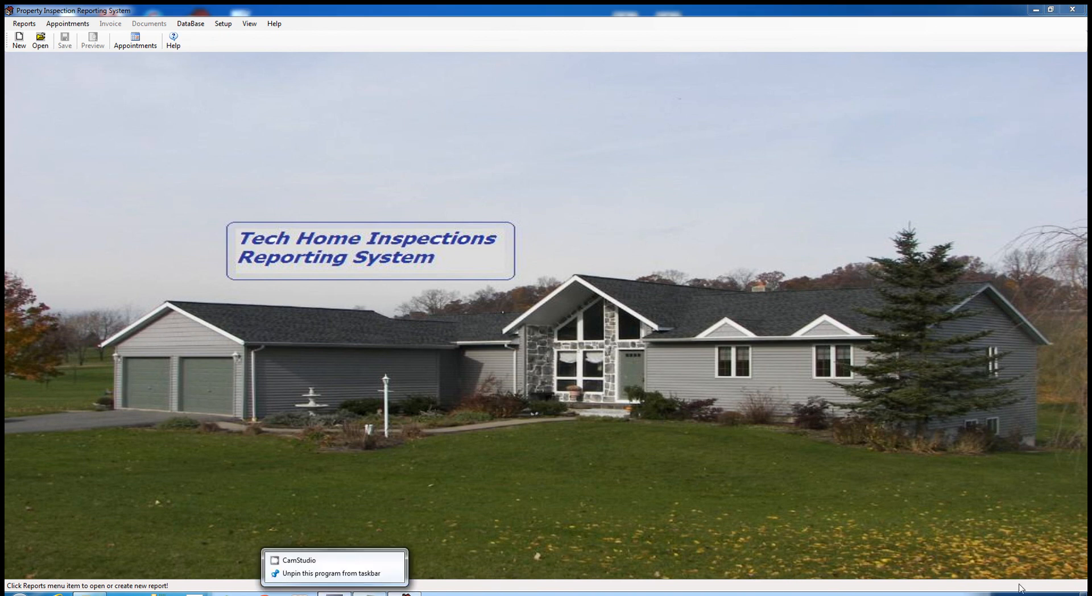
pyautogui.click(990, 594)
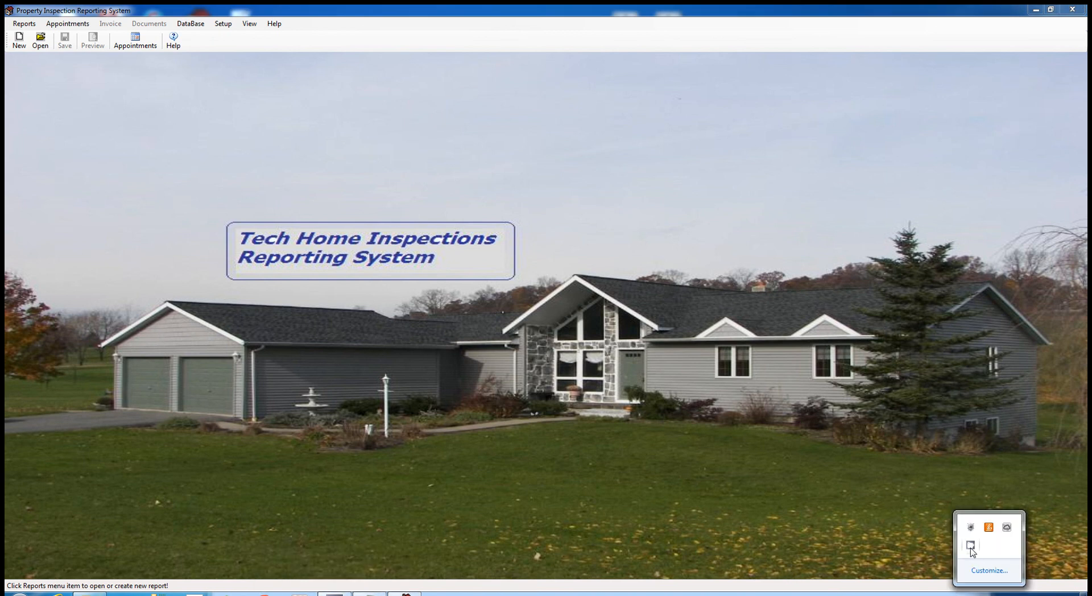
pyautogui.rightClick(972, 546)
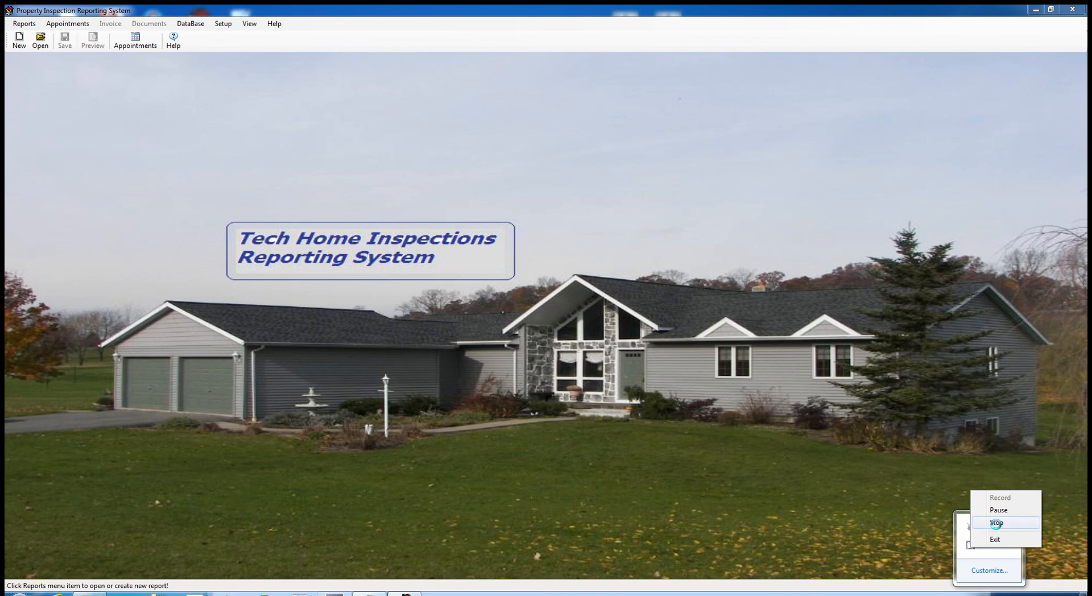